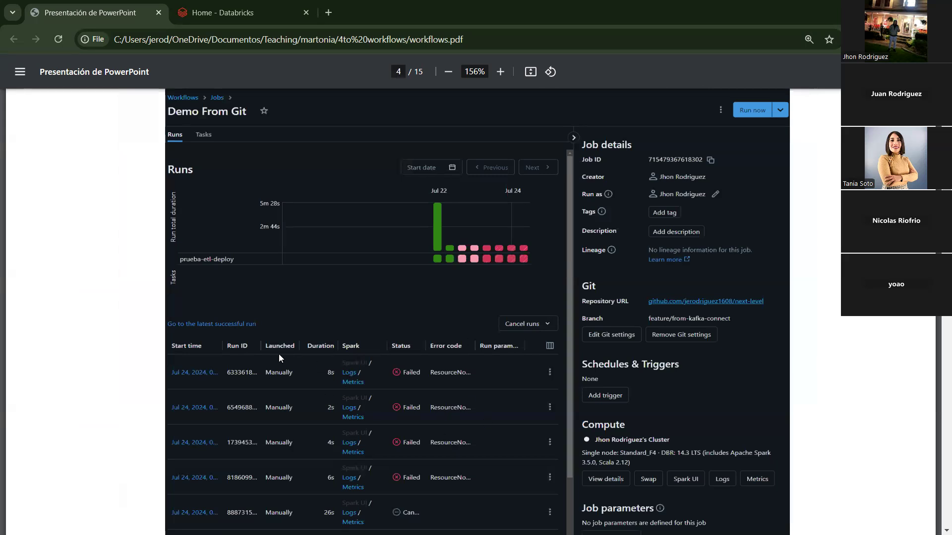
# Step: Page through Workflow Review slides 4–5, then bring up the Databricks workspace with its three notebooks
pyautogui.scroll(-1, 269, 337)
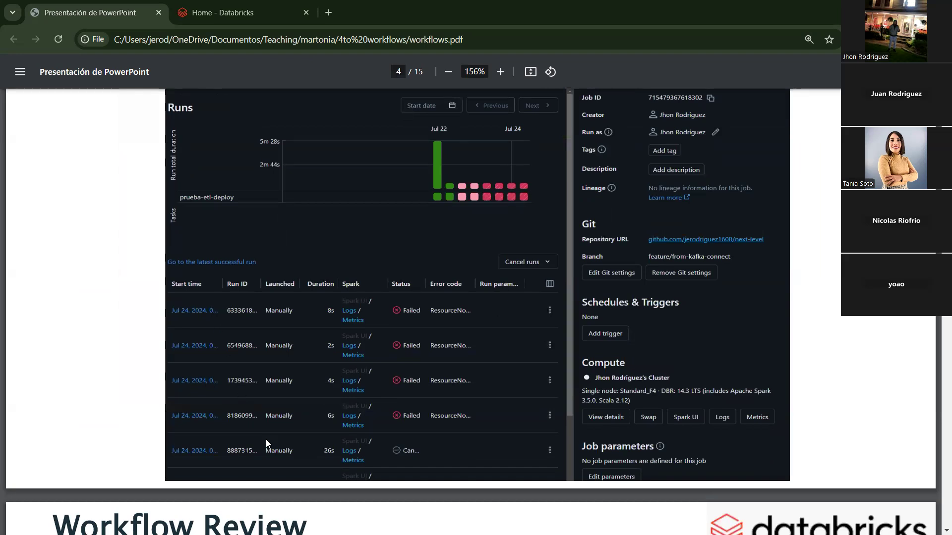
pyautogui.scroll(1, 266, 439)
pyautogui.scroll(1, 258, 434)
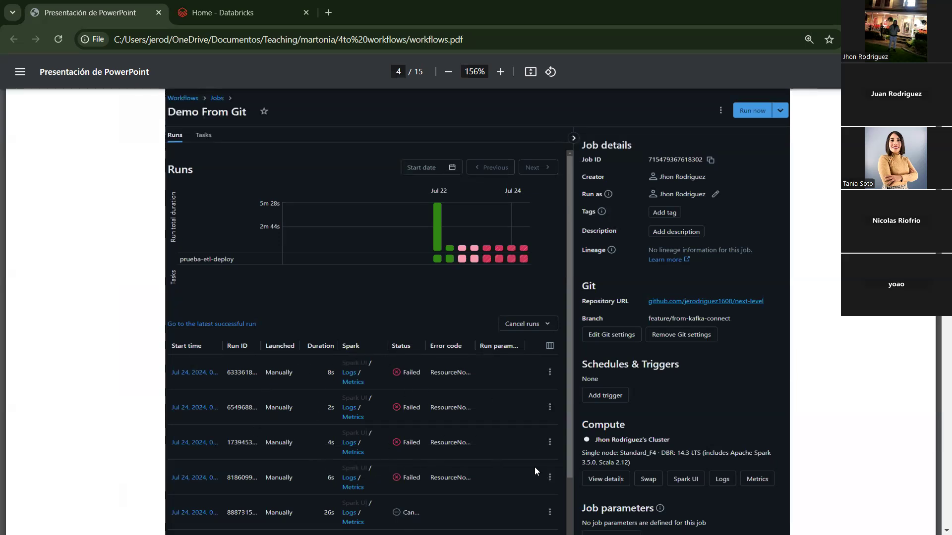
pyautogui.scroll(1, 486, 384)
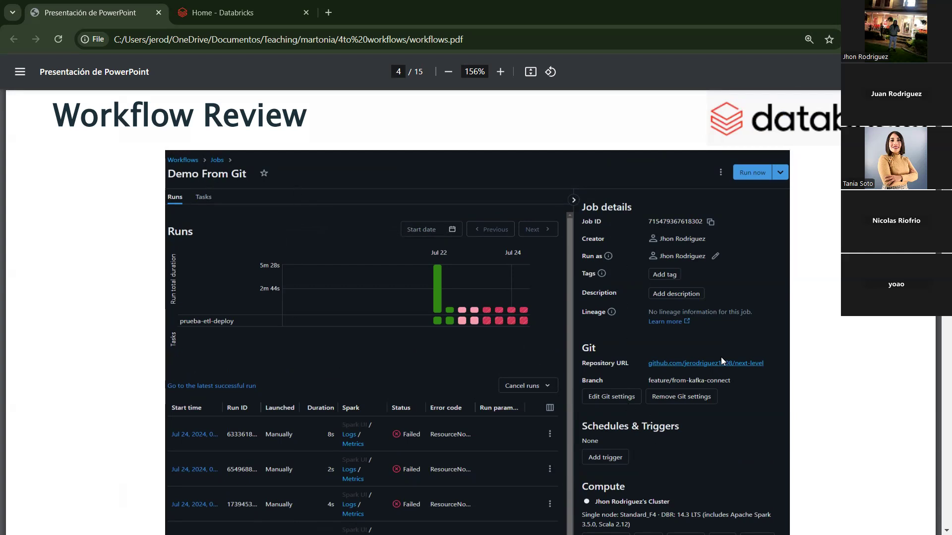
pyautogui.scroll(-1, 721, 357)
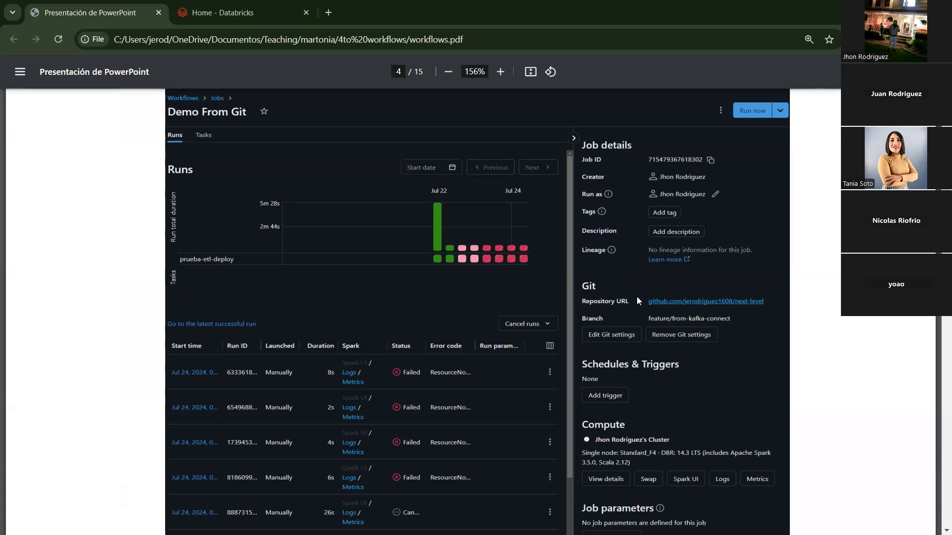
pyautogui.scroll(-1, 666, 376)
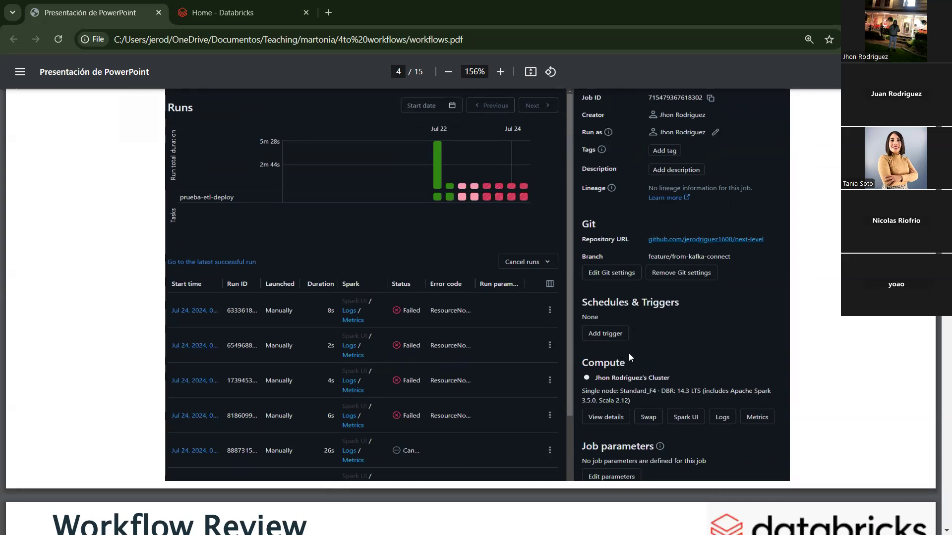
pyautogui.scroll(-1, 667, 352)
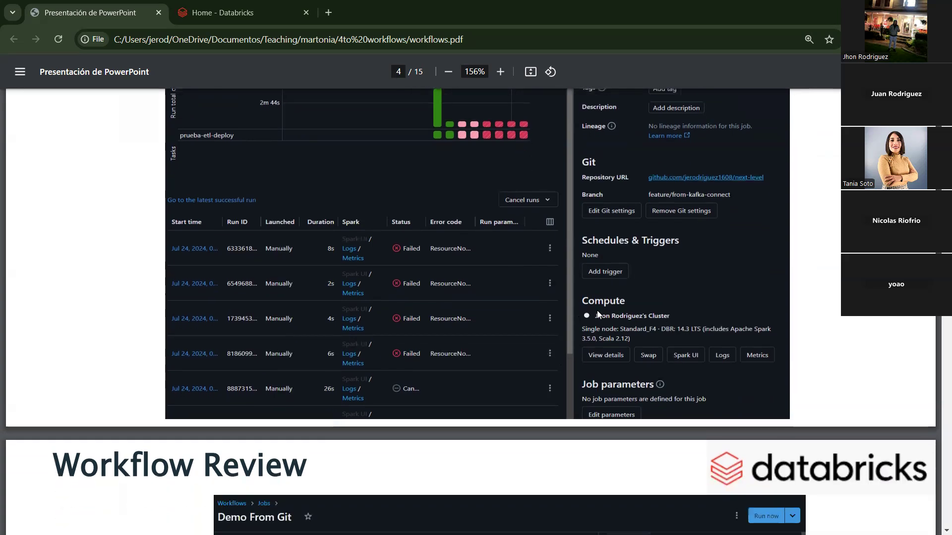
pyautogui.scroll(-1, 690, 344)
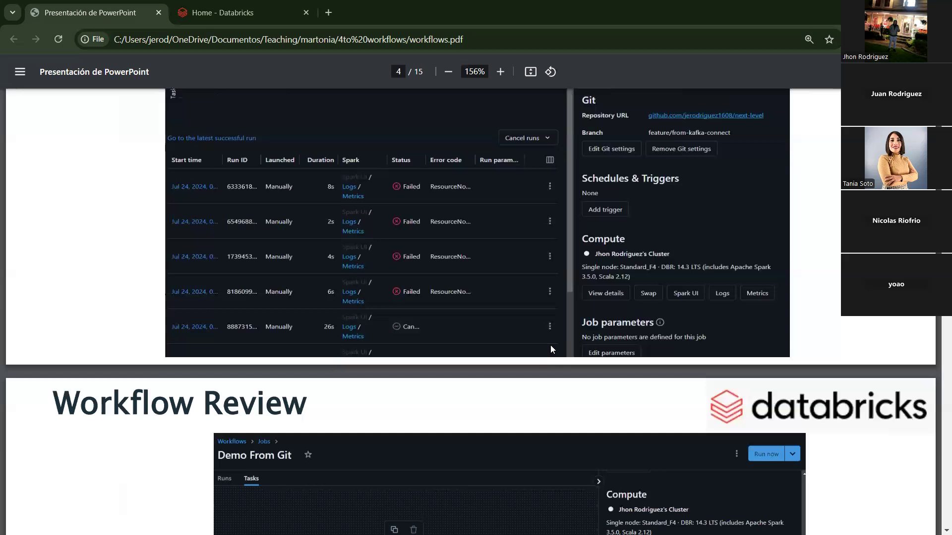
pyautogui.scroll(-1, 550, 345)
pyautogui.scroll(3, 550, 344)
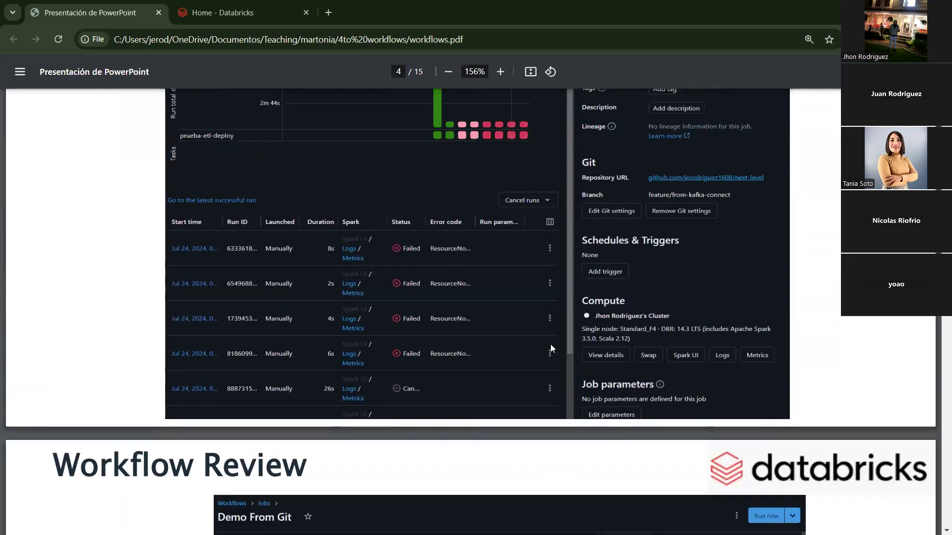
pyautogui.scroll(-4, 550, 344)
pyautogui.scroll(-3, 550, 344)
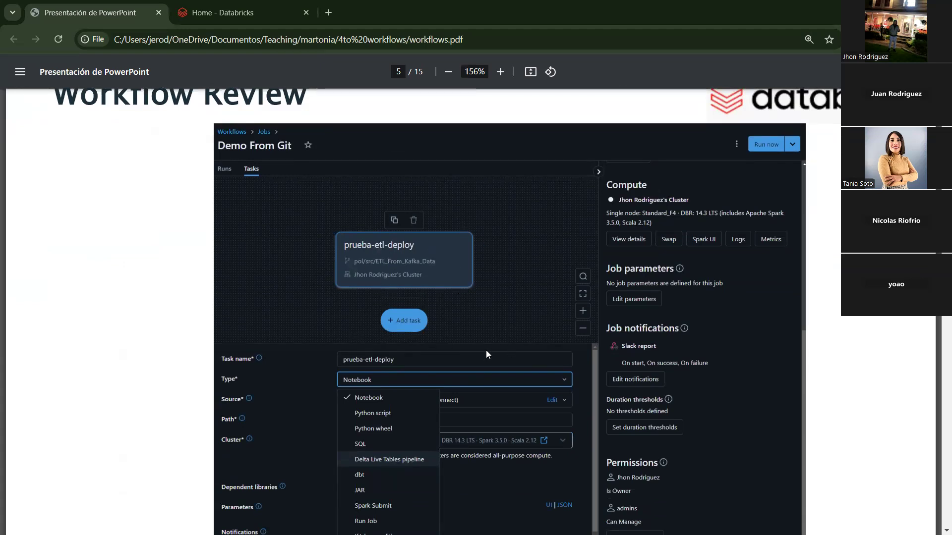
pyautogui.scroll(-1, 511, 379)
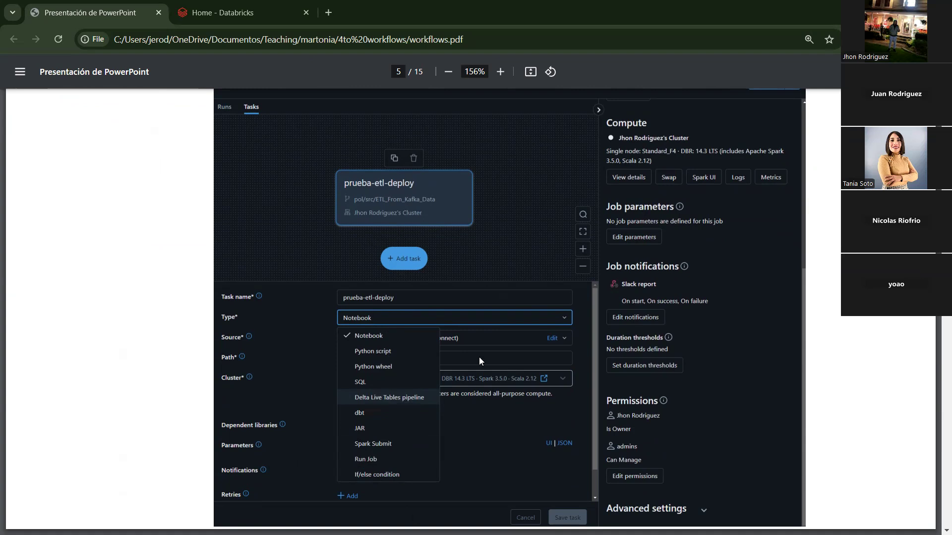
pyautogui.scroll(-1, 497, 382)
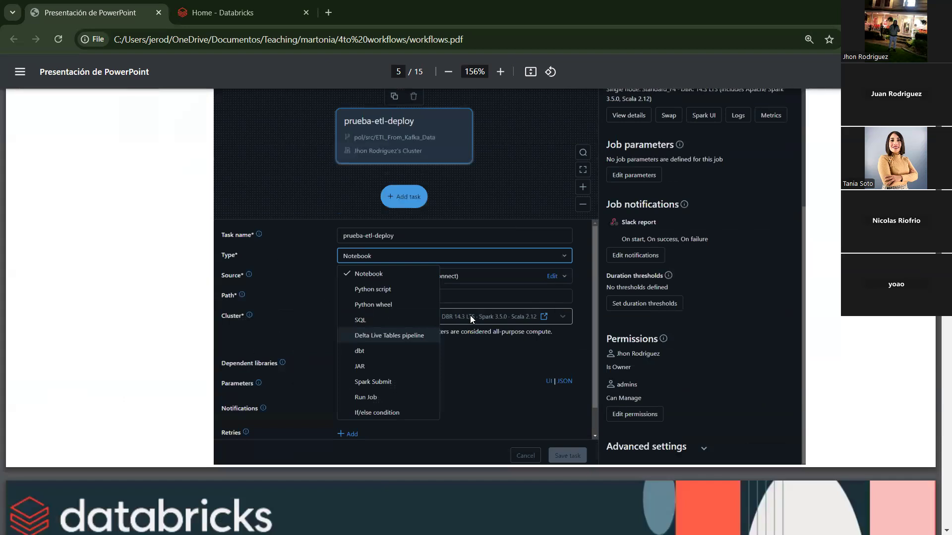
pyautogui.scroll(1, 318, 327)
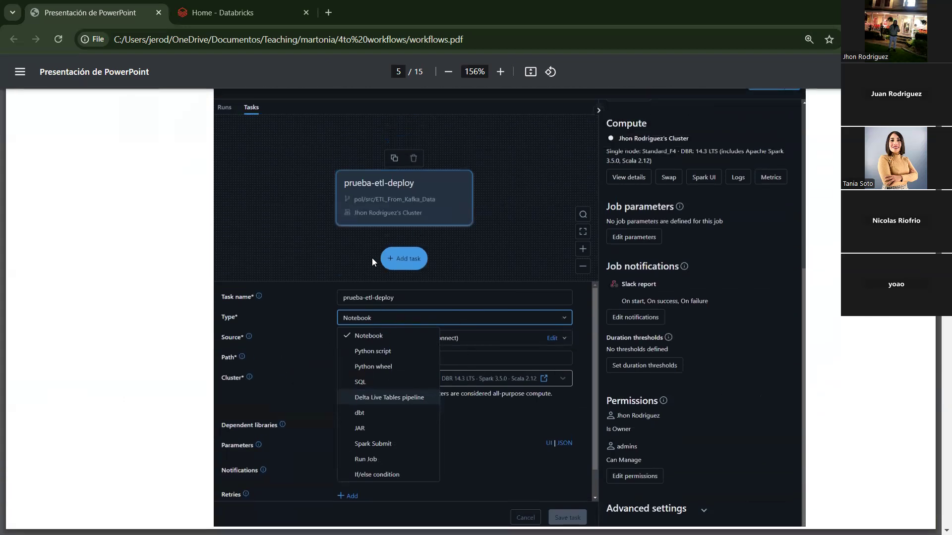
pyautogui.scroll(5, 363, 264)
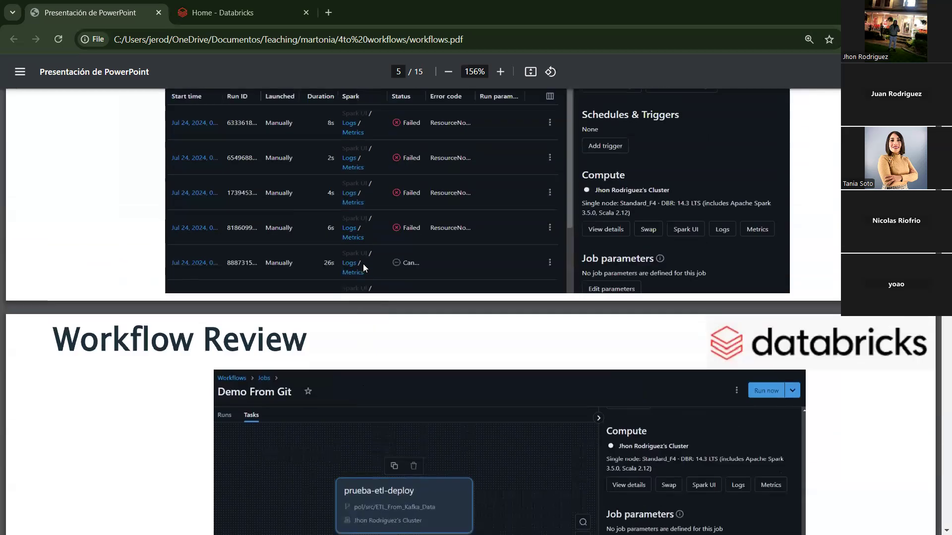
pyautogui.scroll(4, 591, 201)
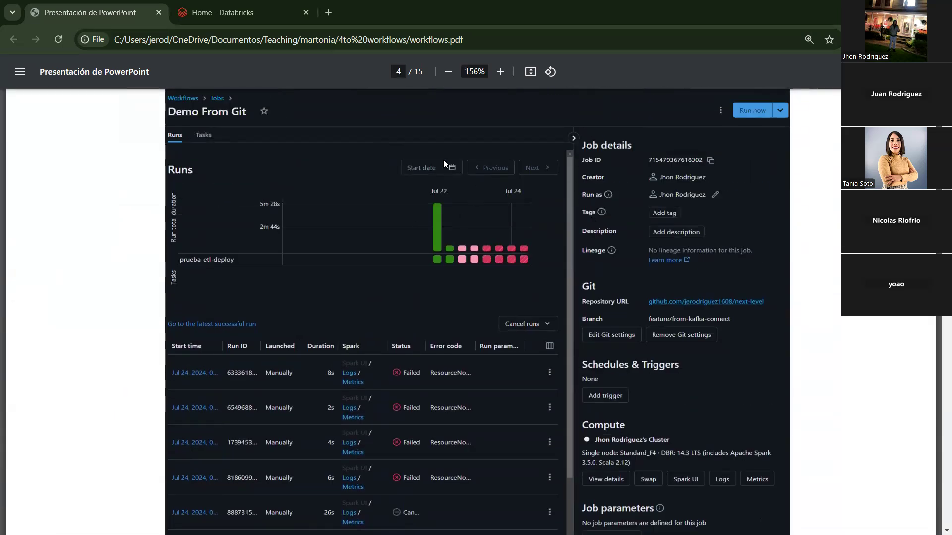
pyautogui.click(213, 14)
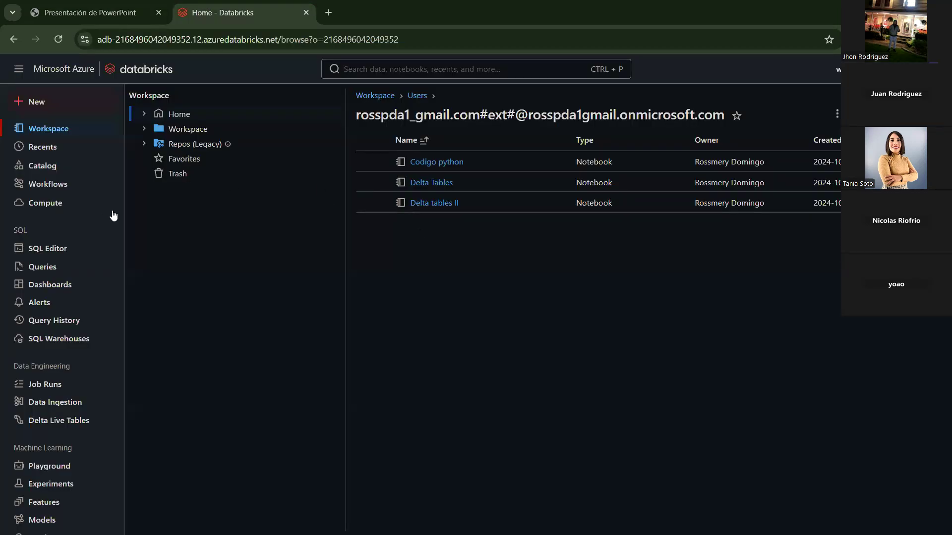
# Step: Start the stopped all-purpose cluster from Compute, then go to the Workflows jobs list
pyautogui.click(66, 203)
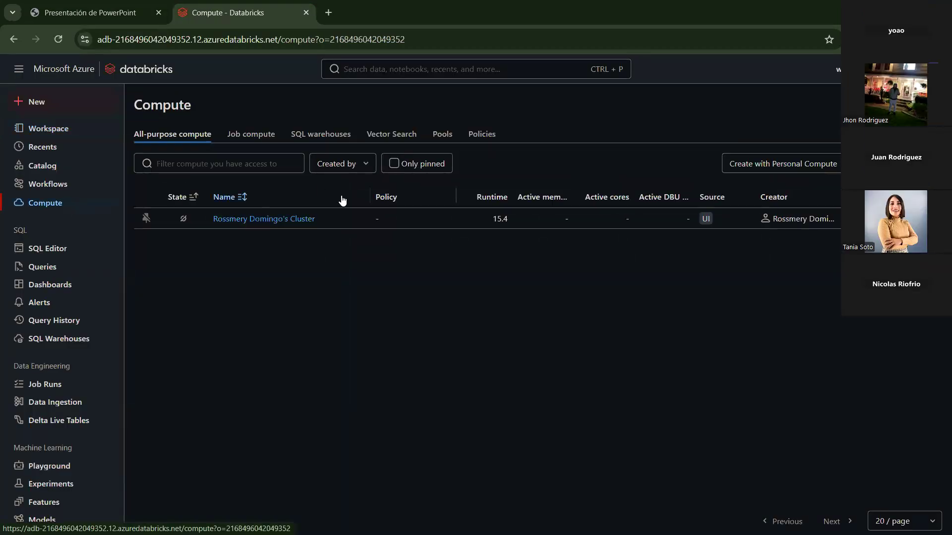
pyautogui.click(911, 219)
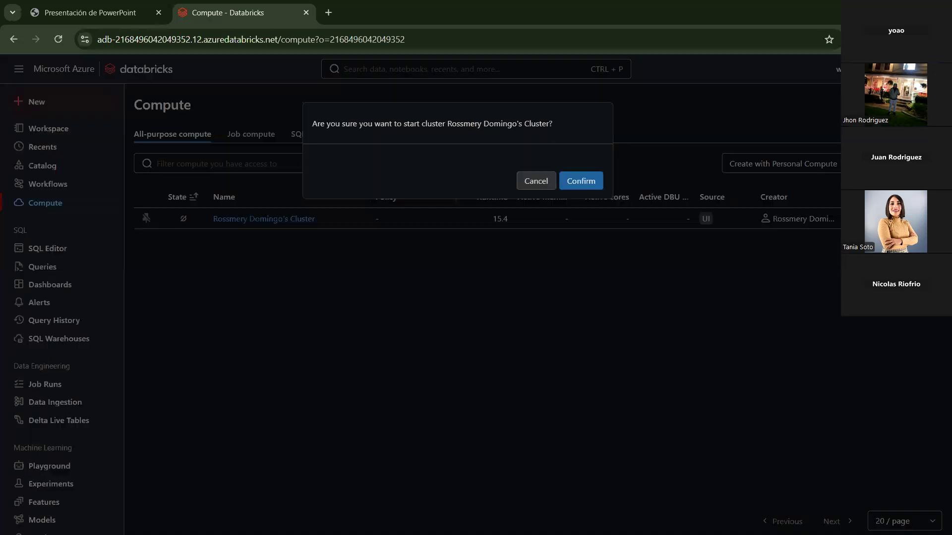
pyautogui.click(585, 181)
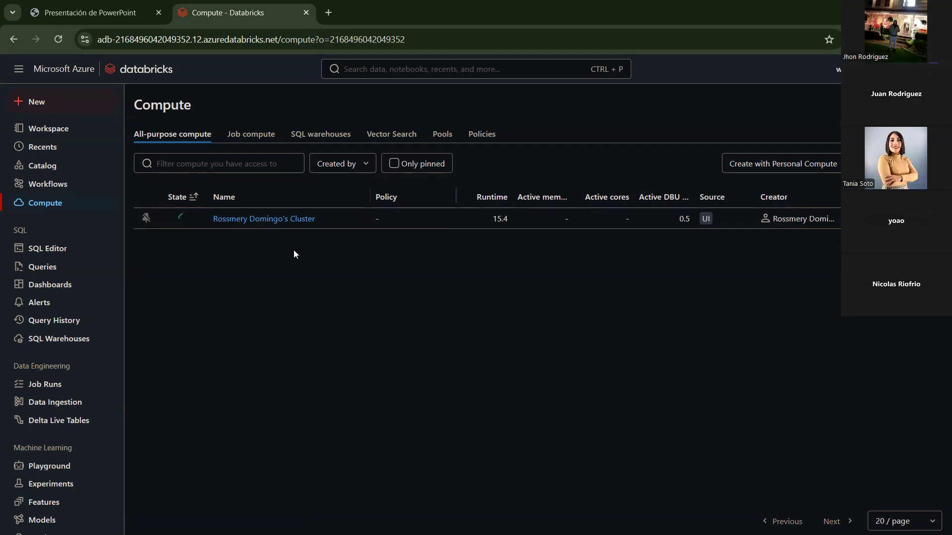
pyautogui.click(58, 183)
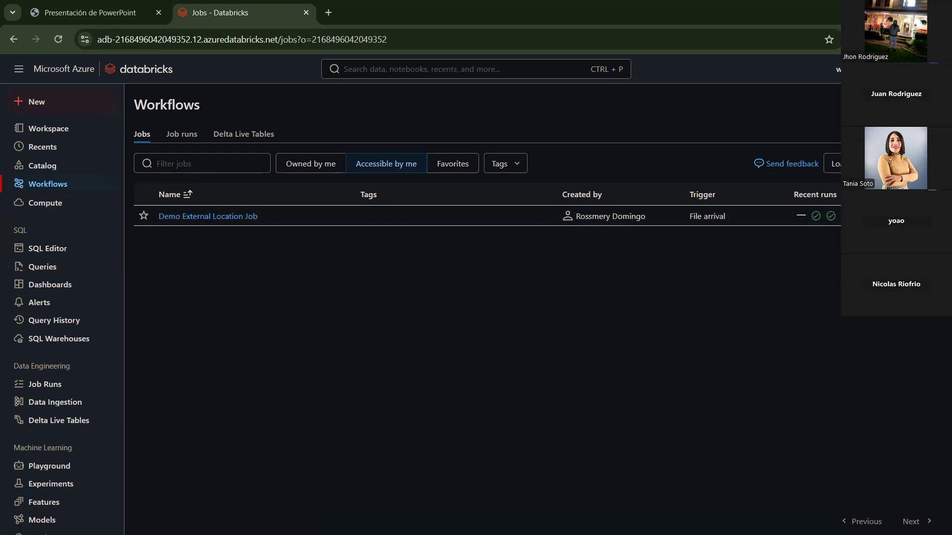
# Step: Create a new job and add a trigger to it
pyautogui.click(911, 163)
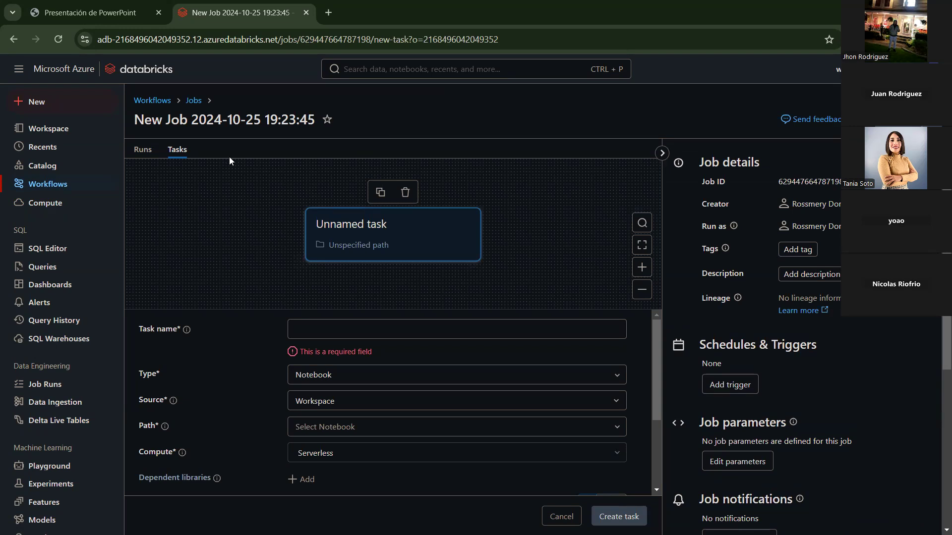
pyautogui.scroll(-1, 813, 343)
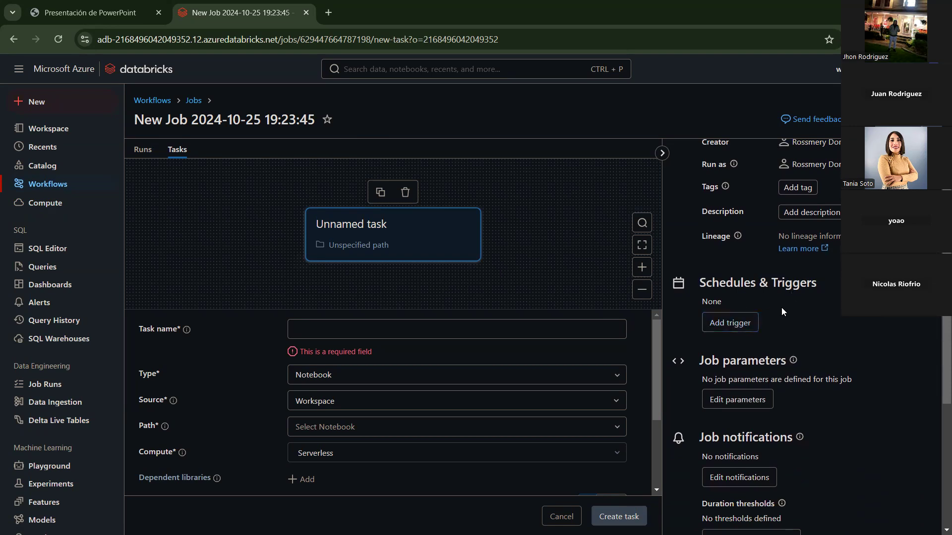
pyautogui.click(737, 324)
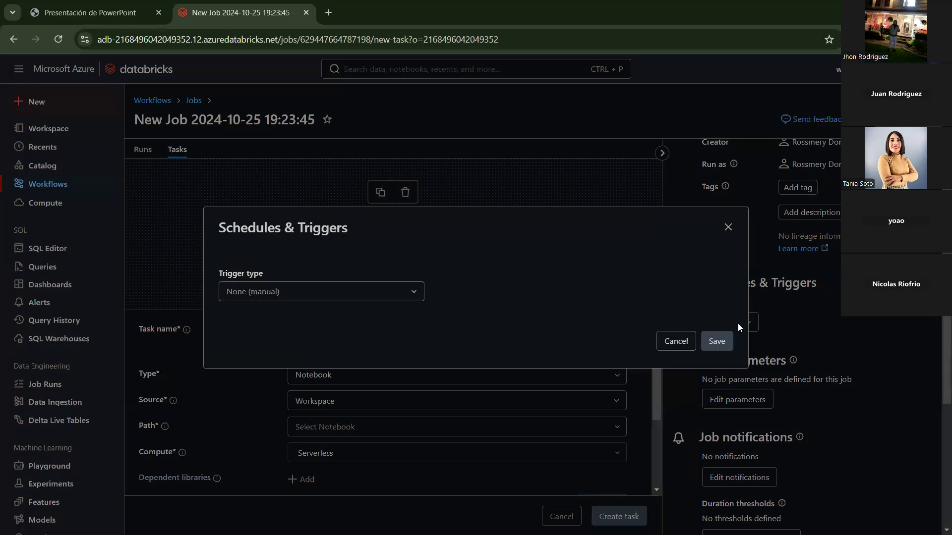
pyautogui.click(362, 297)
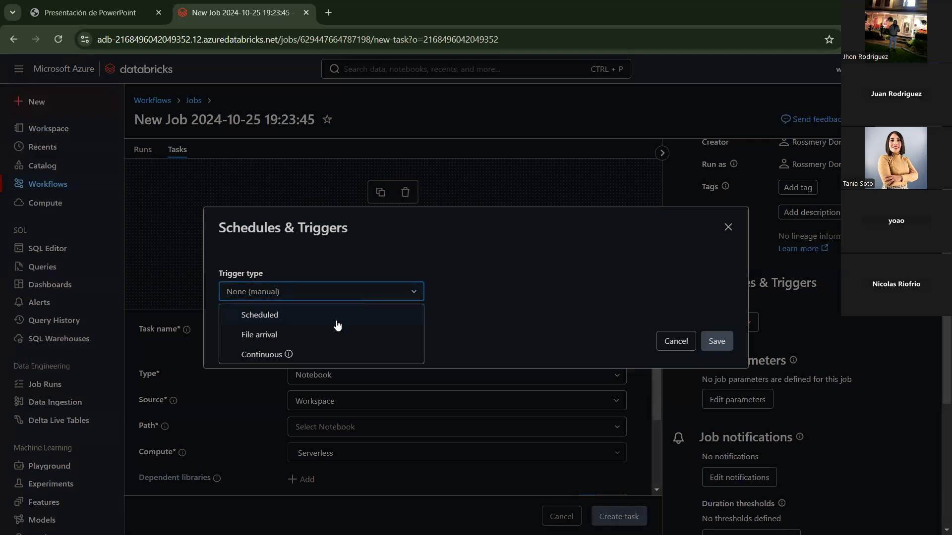
# Step: Try a Scheduled trigger repeating every hour, then every minute, and finally choose Continuous
pyautogui.click(298, 315)
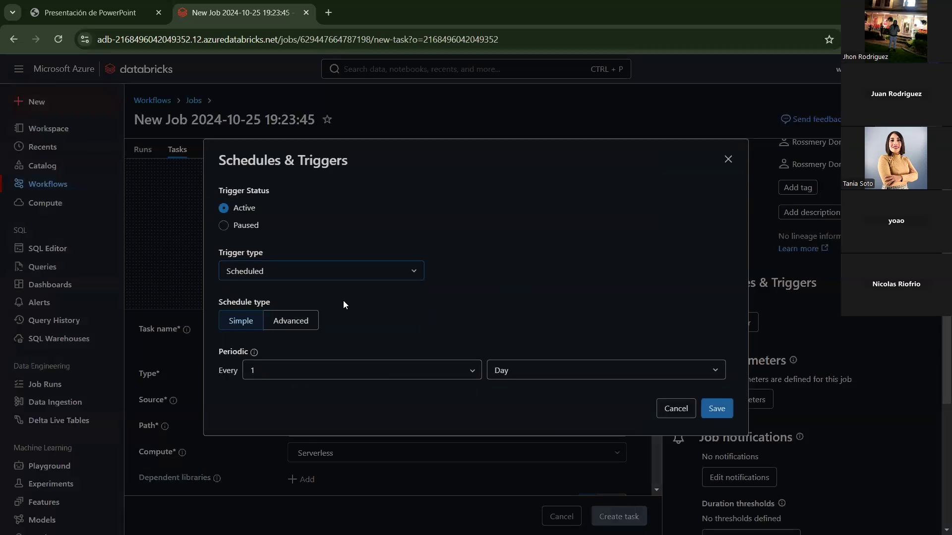
pyautogui.click(292, 321)
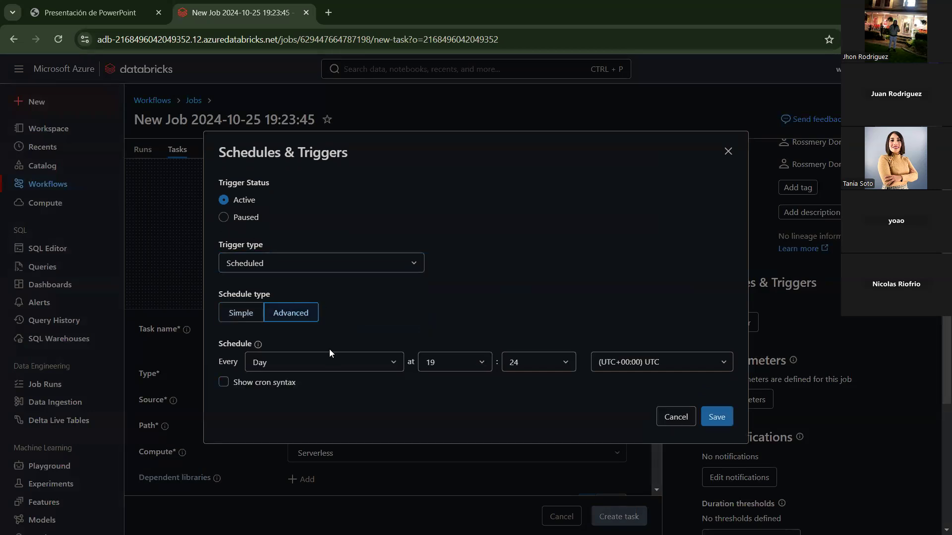
pyautogui.click(320, 365)
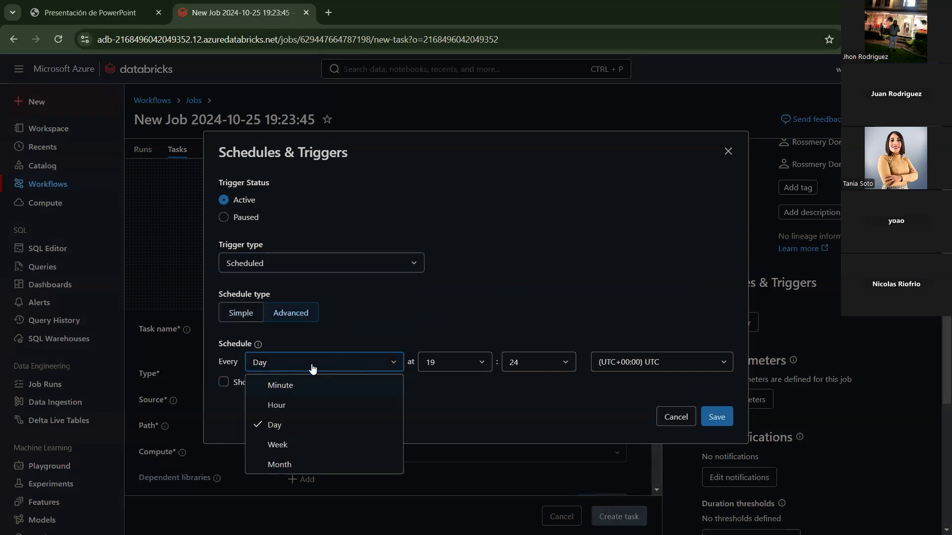
pyautogui.click(546, 397)
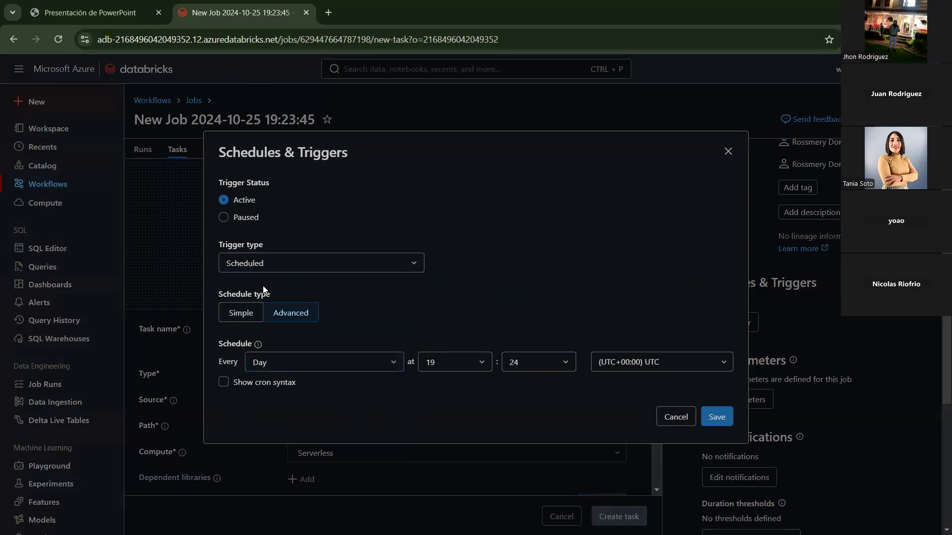
pyautogui.click(332, 365)
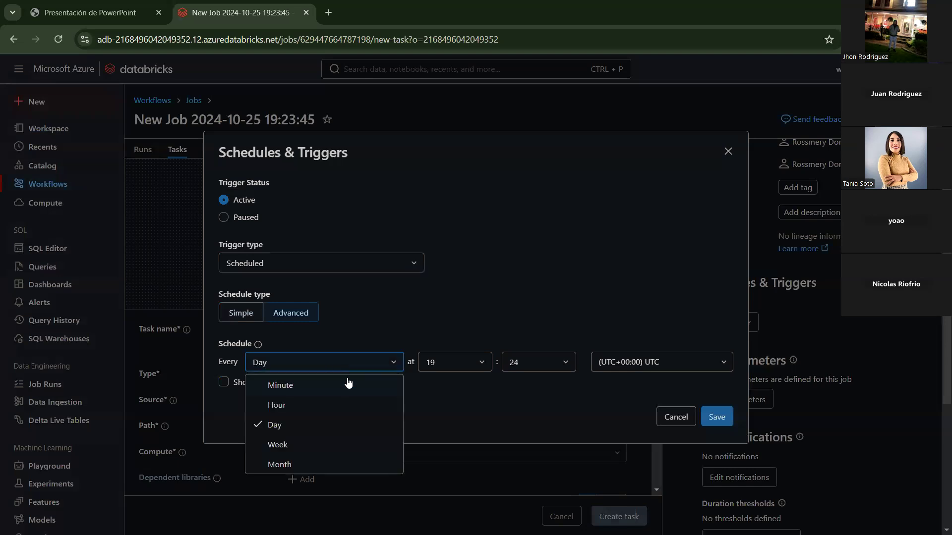
pyautogui.click(309, 407)
pyautogui.click(323, 374)
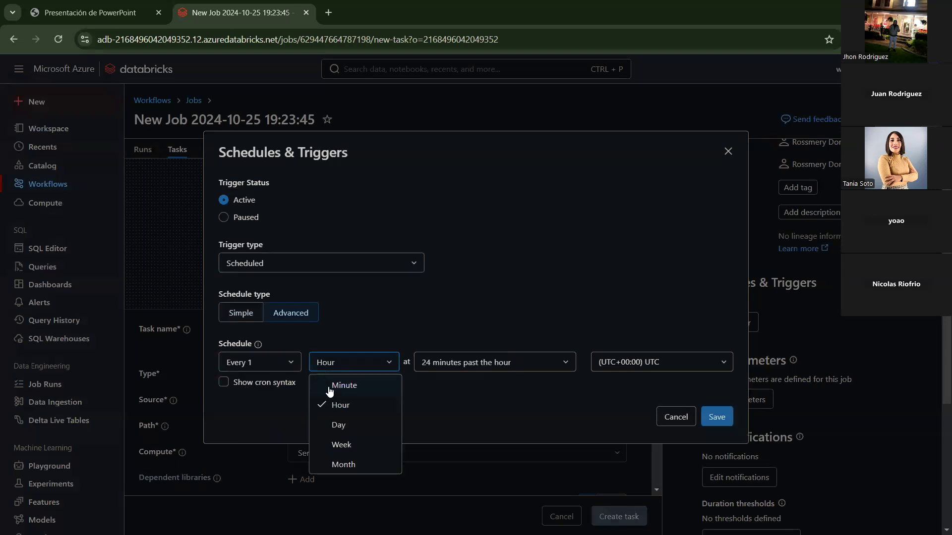
pyautogui.click(329, 384)
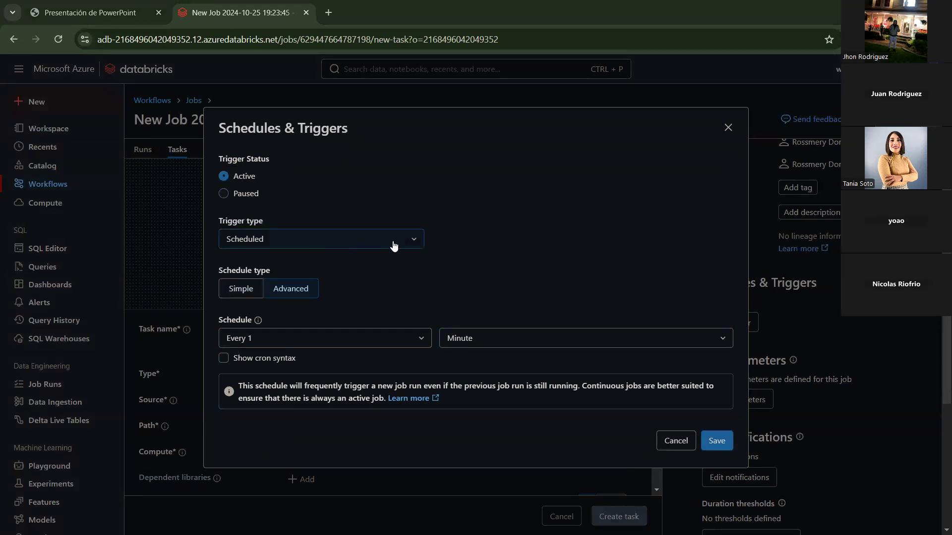
pyautogui.click(314, 247)
pyautogui.click(265, 303)
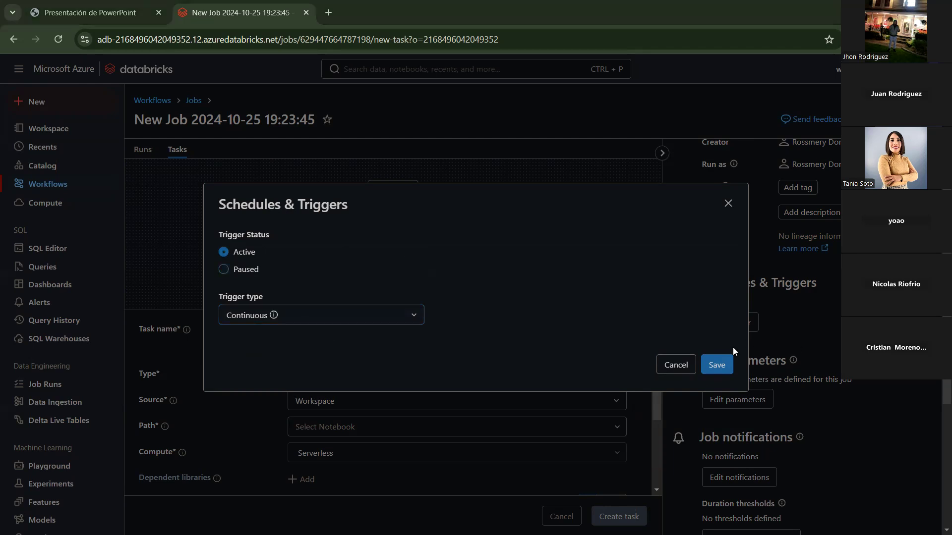
# Step: Review the File arrival trigger and its storage location note, then close the trigger settings unsaved
pyautogui.click(410, 315)
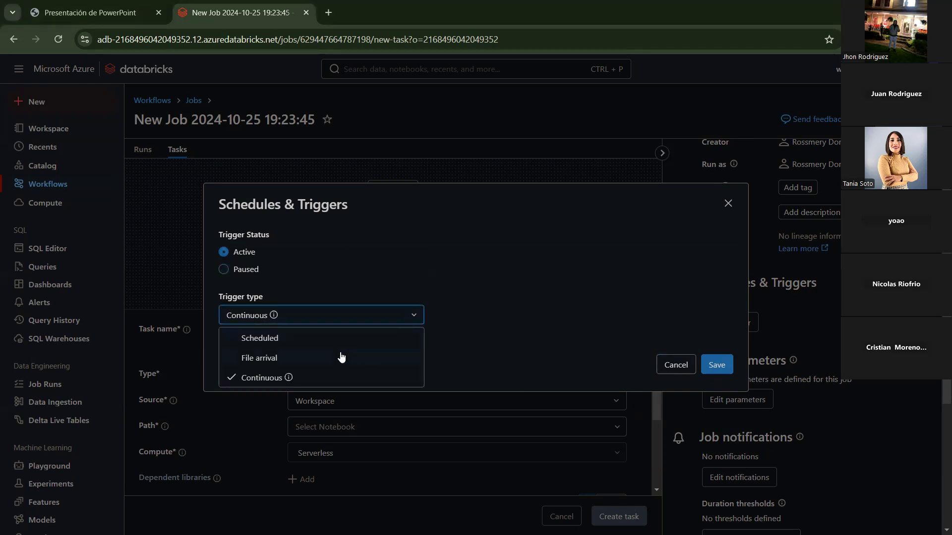
pyautogui.click(320, 361)
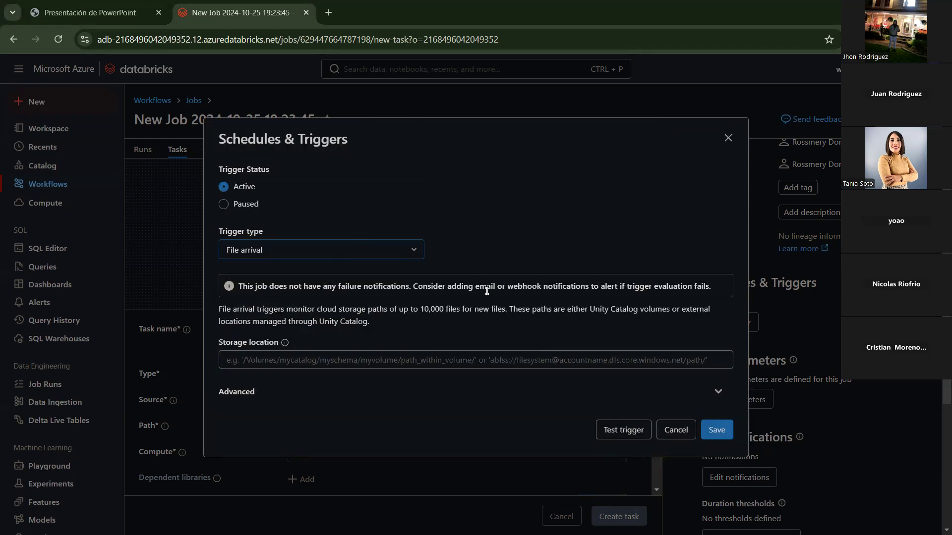
pyautogui.moveTo(383, 322); pyautogui.dragTo(217, 309)
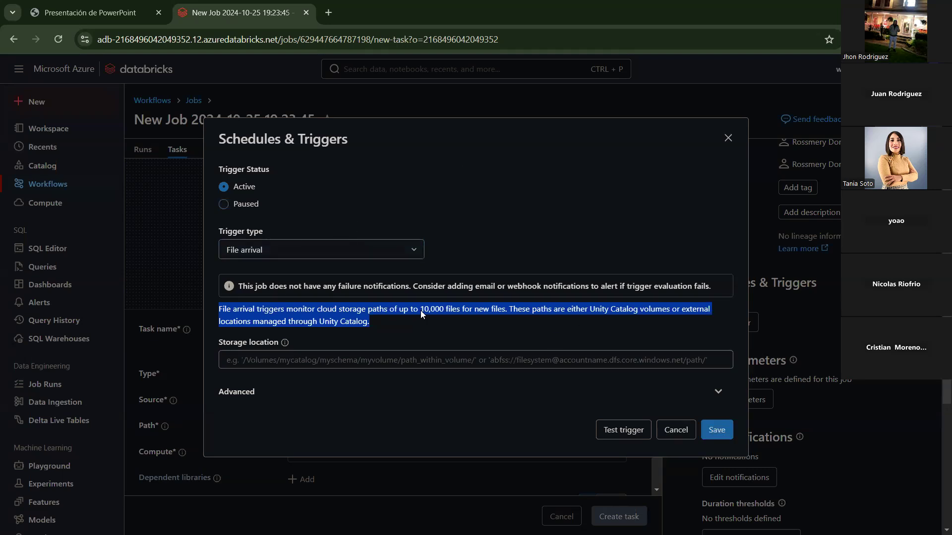
pyautogui.click(513, 225)
pyautogui.click(543, 360)
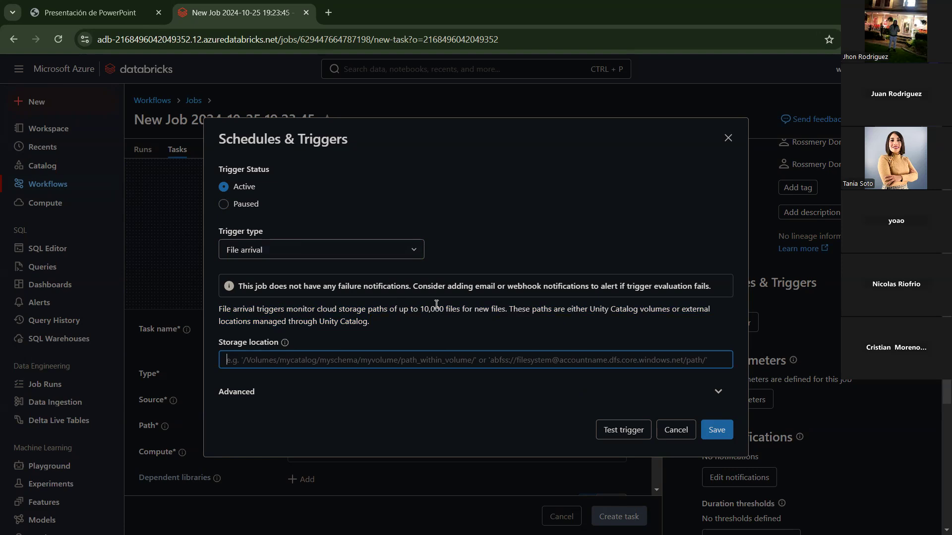
pyautogui.moveTo(403, 325); pyautogui.dragTo(252, 322)
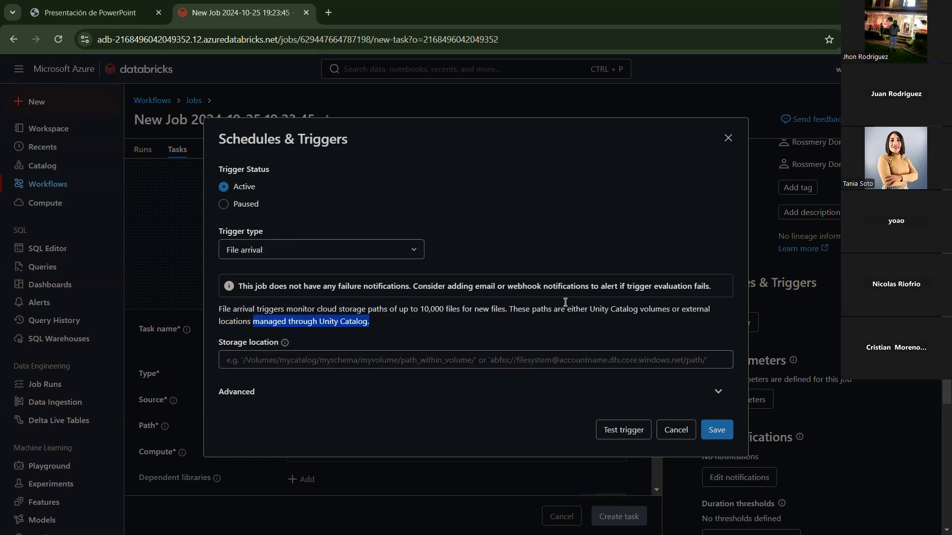
pyautogui.click(727, 138)
pyautogui.scroll(-3, 743, 277)
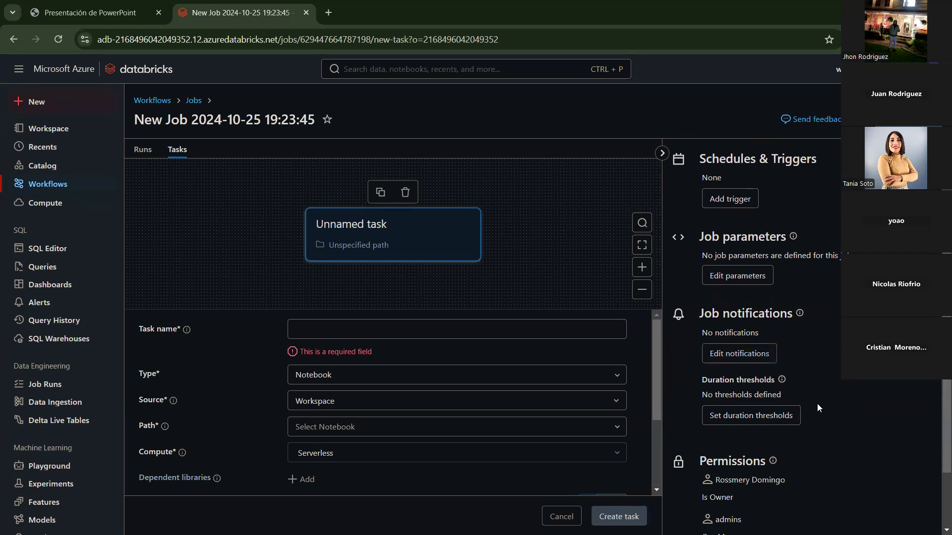
# Step: Add an e-mail notification destination, entering the address, with alerts on Start, Success and Failure
pyautogui.click(748, 362)
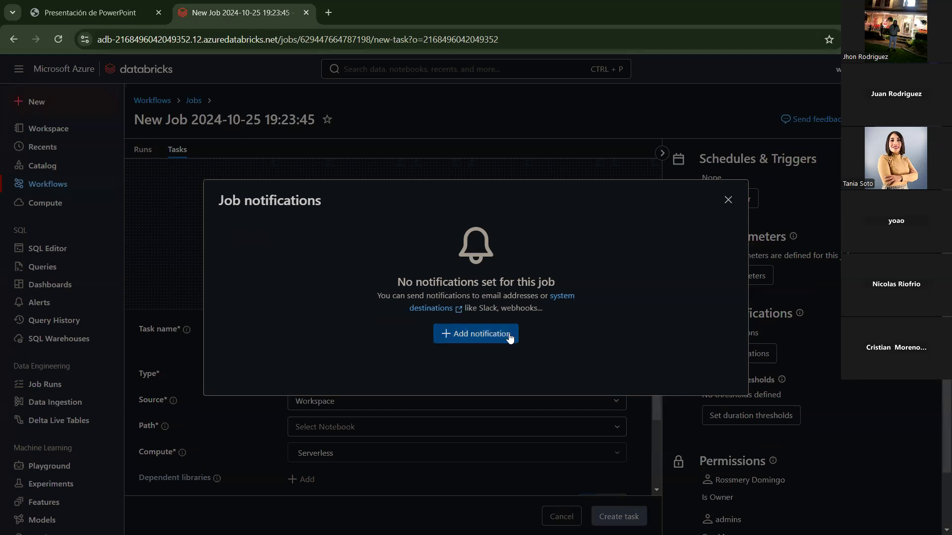
pyautogui.click(509, 334)
pyautogui.click(416, 245)
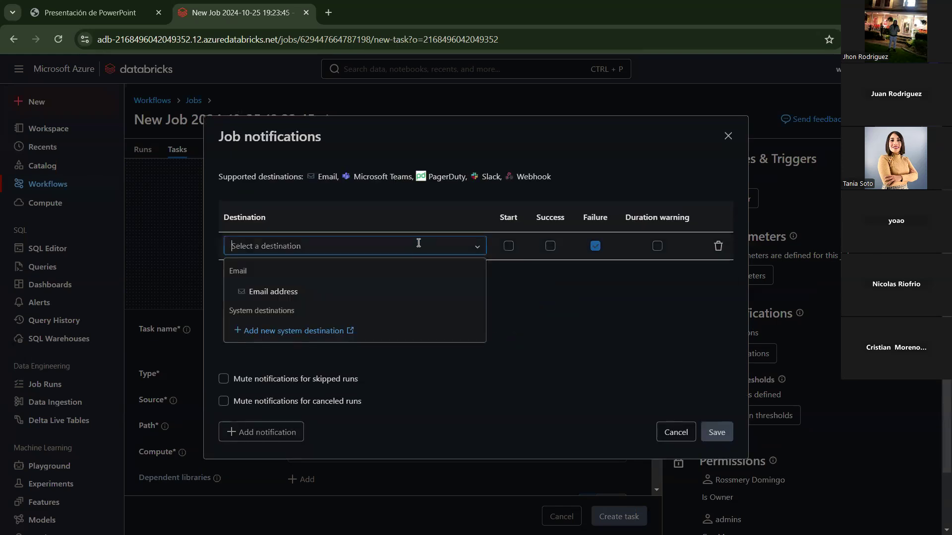
pyautogui.click(295, 291)
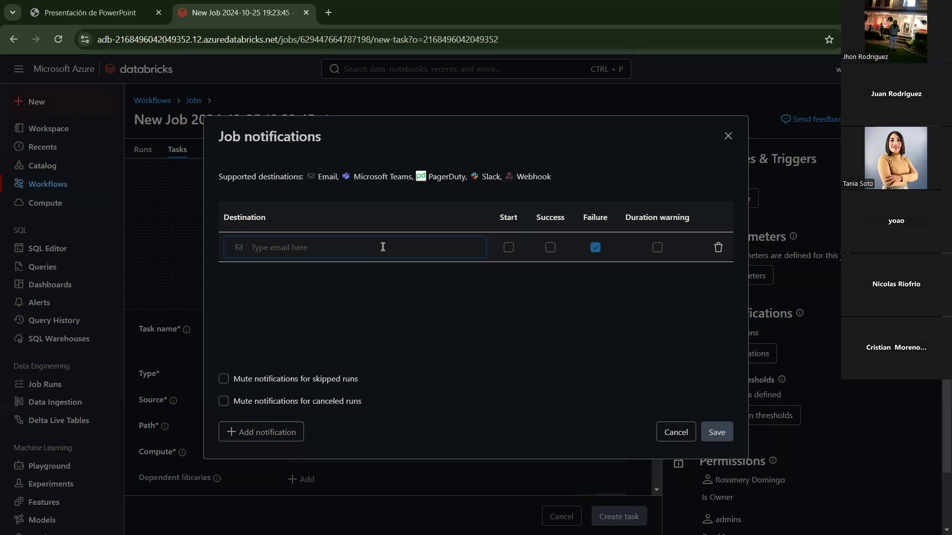
pyautogui.click(425, 292)
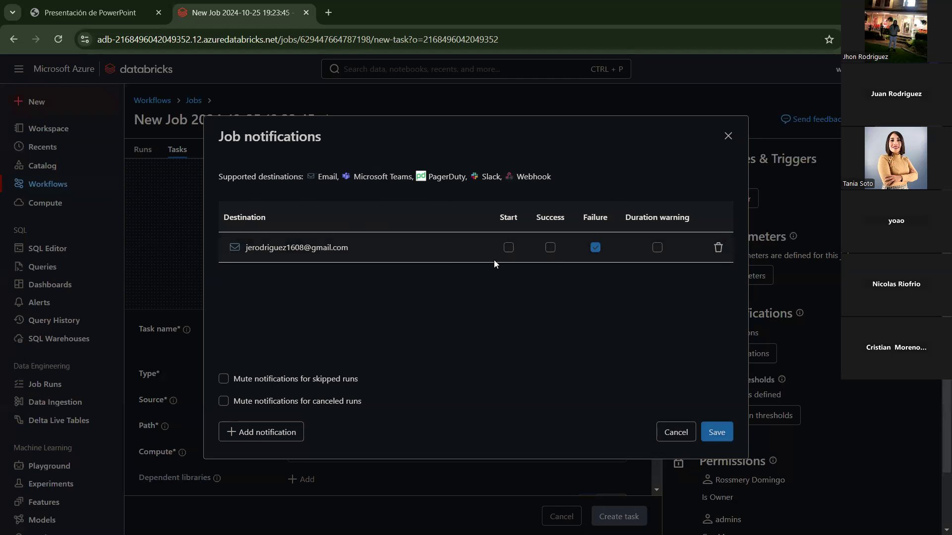
pyautogui.click(509, 248)
pyautogui.click(551, 248)
pyautogui.click(549, 250)
pyautogui.click(549, 249)
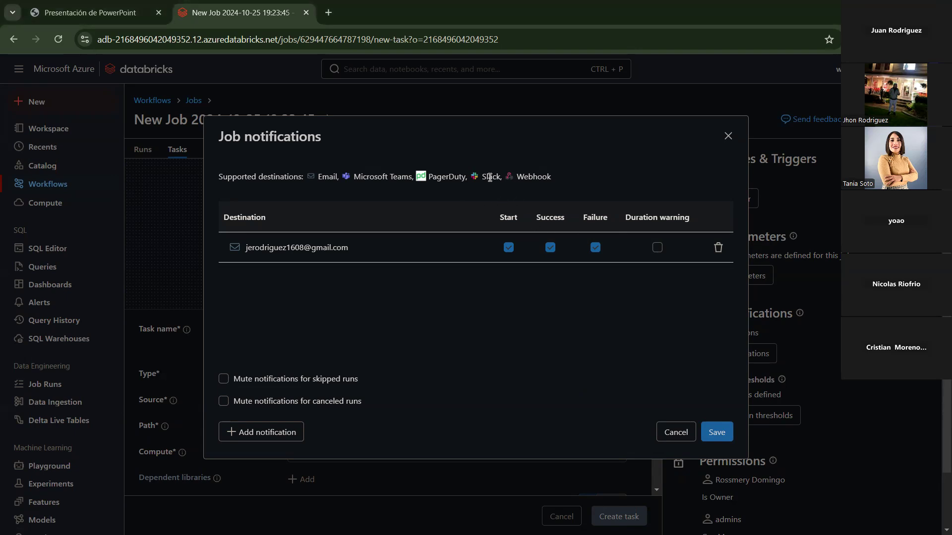
# Step: Point out Slack among supported destinations and add a second destination row
pyautogui.moveTo(498, 181); pyautogui.dragTo(487, 177)
pyautogui.click(471, 213)
pyautogui.moveTo(476, 180); pyautogui.dragTo(506, 178)
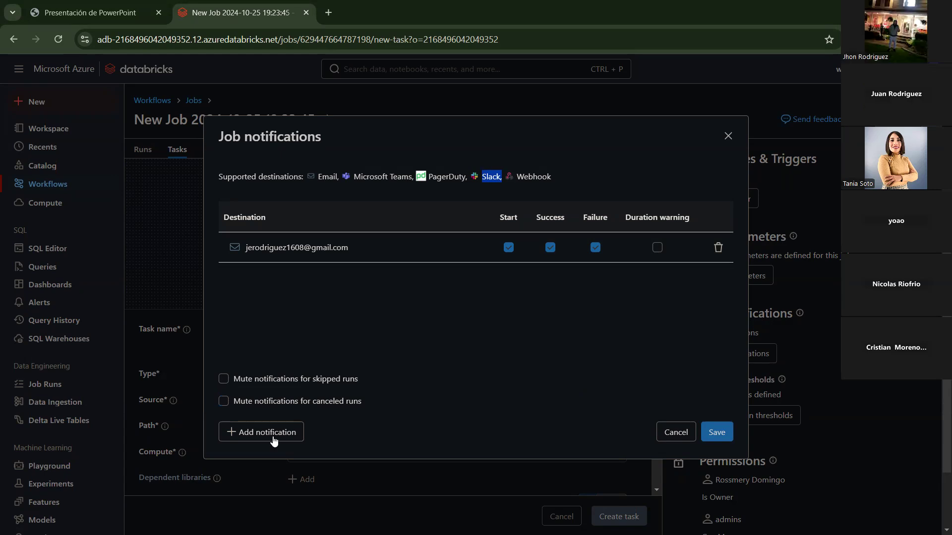
pyautogui.click(439, 244)
pyautogui.click(298, 428)
pyautogui.click(450, 276)
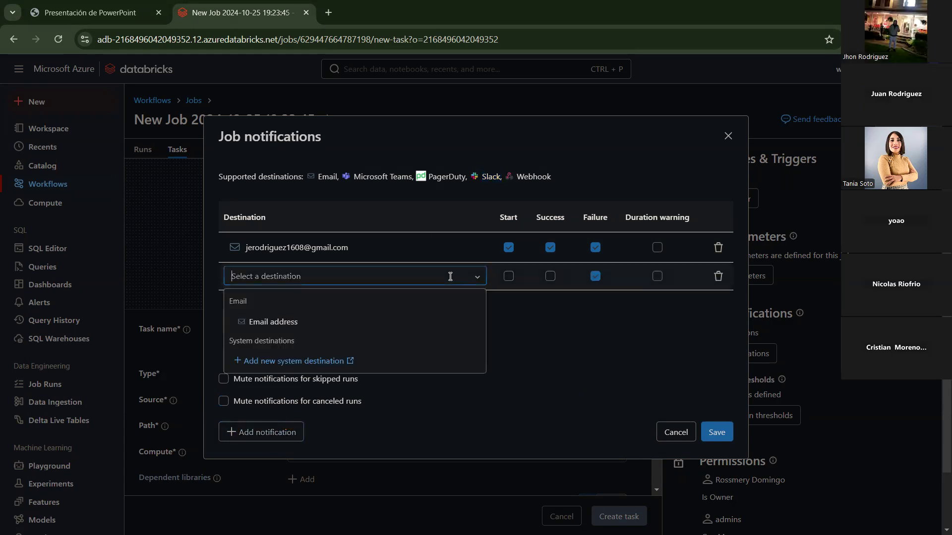
# Step: Go to the workspace Notification destinations settings and start adding a new destination
pyautogui.click(313, 363)
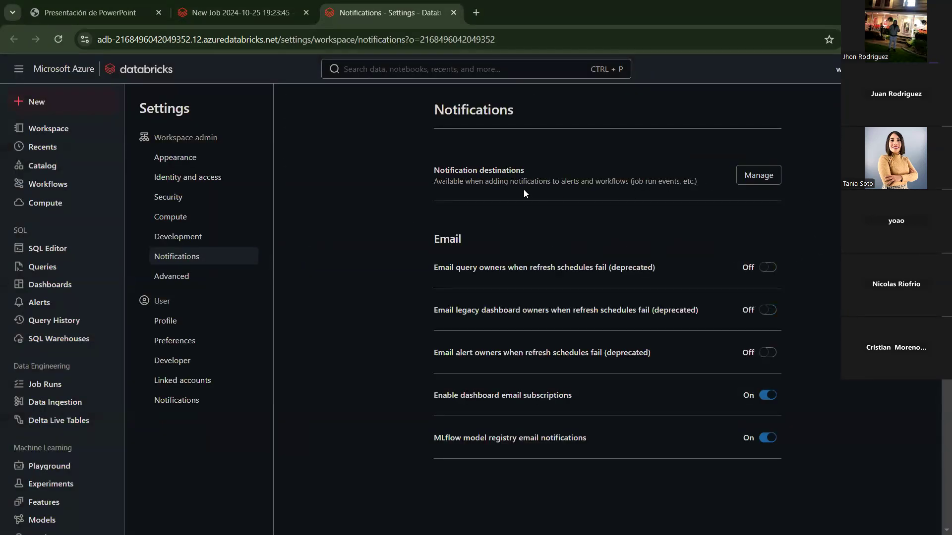
pyautogui.moveTo(525, 172); pyautogui.dragTo(428, 172)
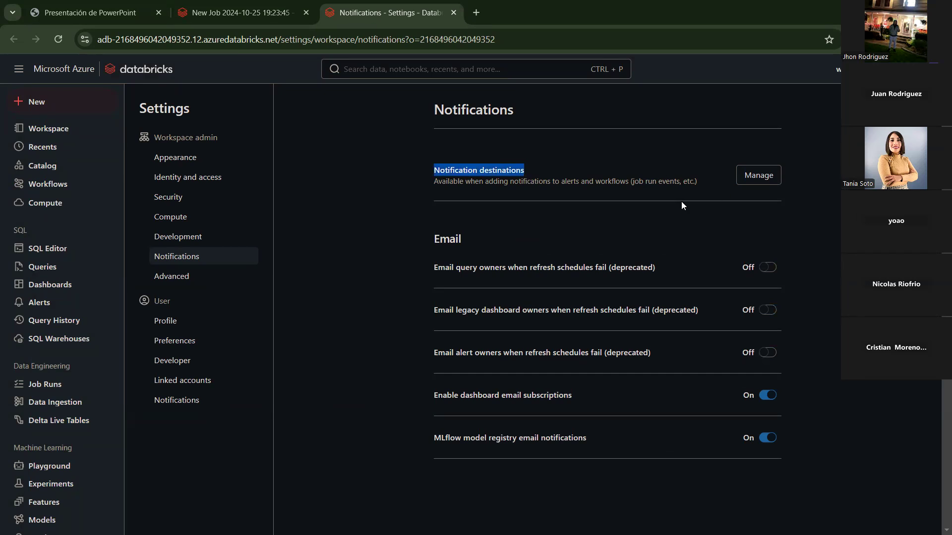
pyautogui.click(757, 176)
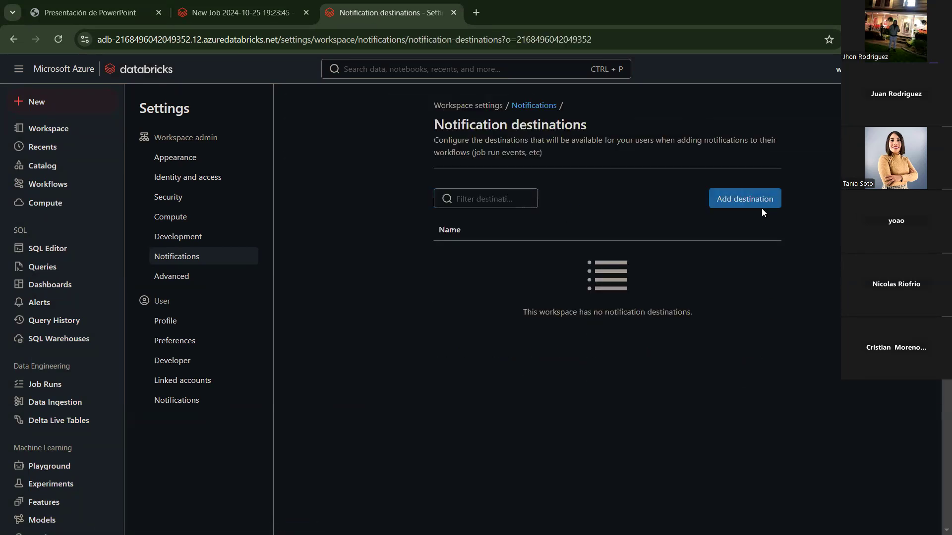
pyautogui.click(759, 205)
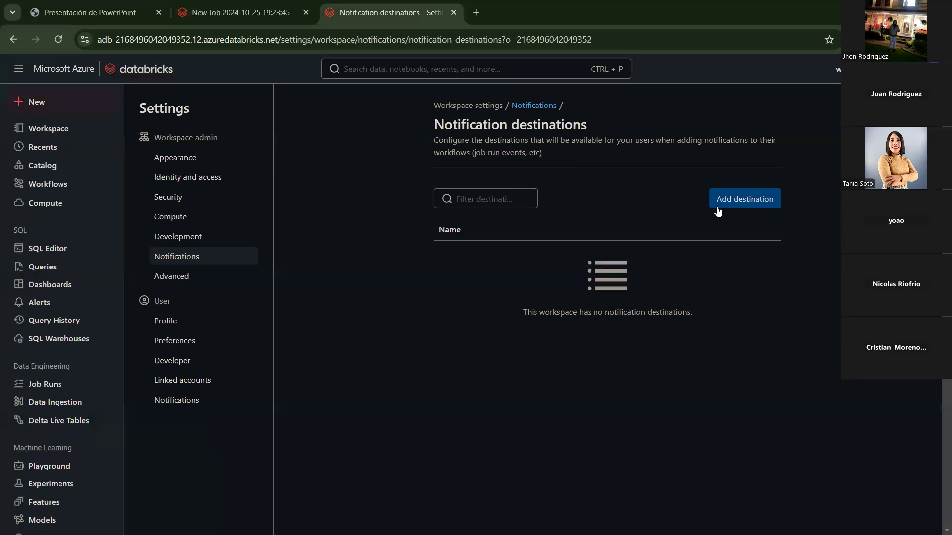
pyautogui.click(768, 204)
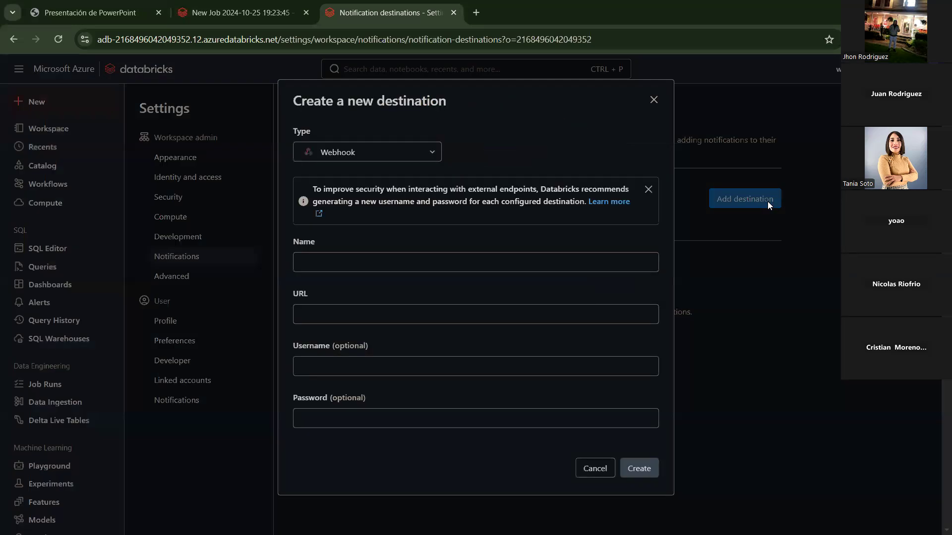
# Step: Compare the Microsoft Teams and Slack destination types' webhook URL requirements, then cancel the form
pyautogui.click(427, 154)
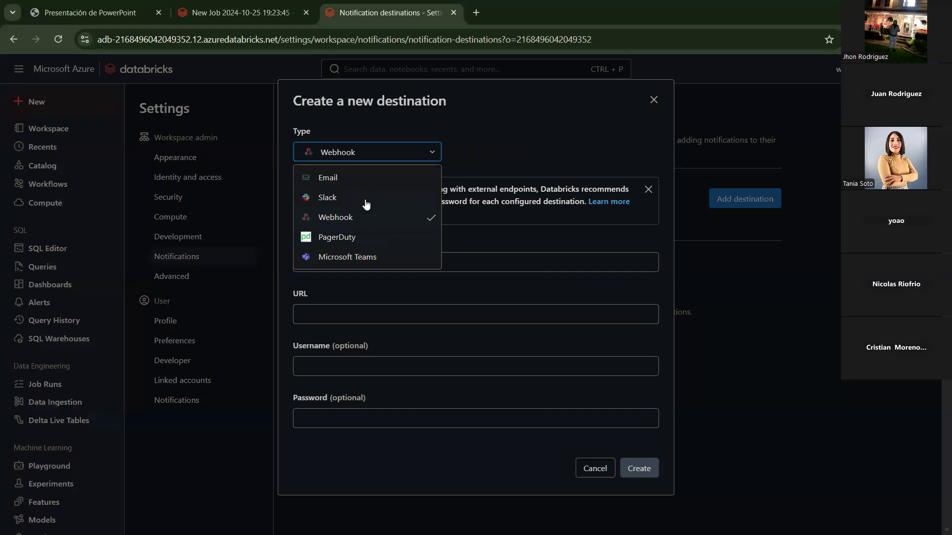
pyautogui.click(363, 256)
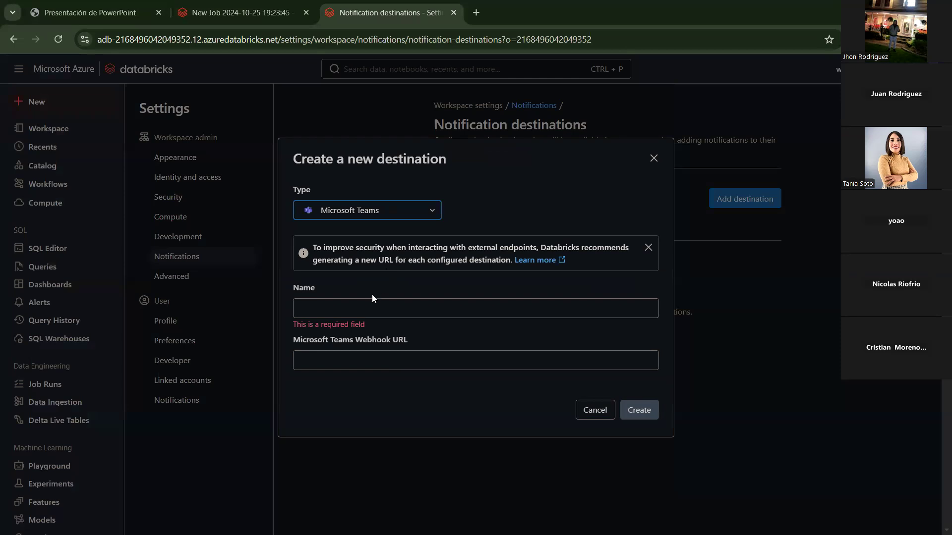
pyautogui.click(336, 312)
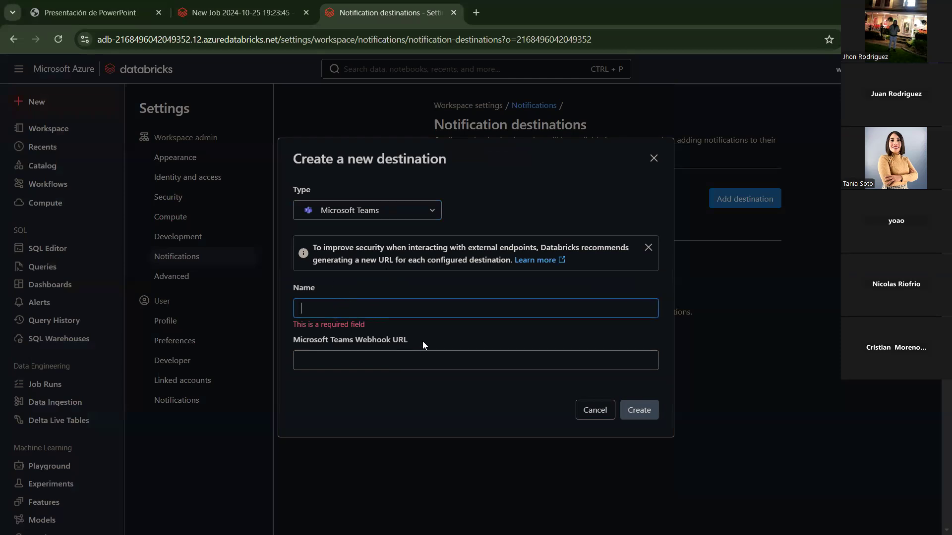
pyautogui.moveTo(423, 341); pyautogui.dragTo(368, 342)
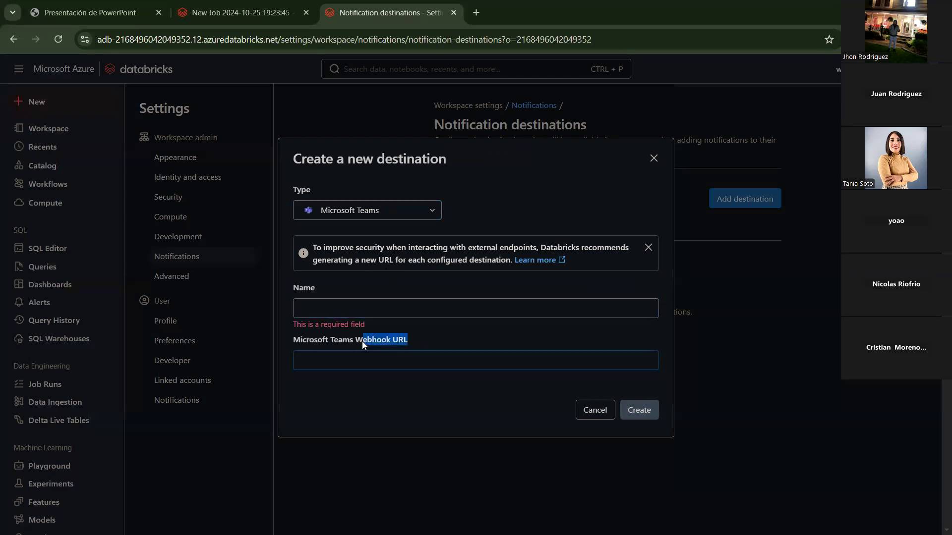
pyautogui.click(404, 211)
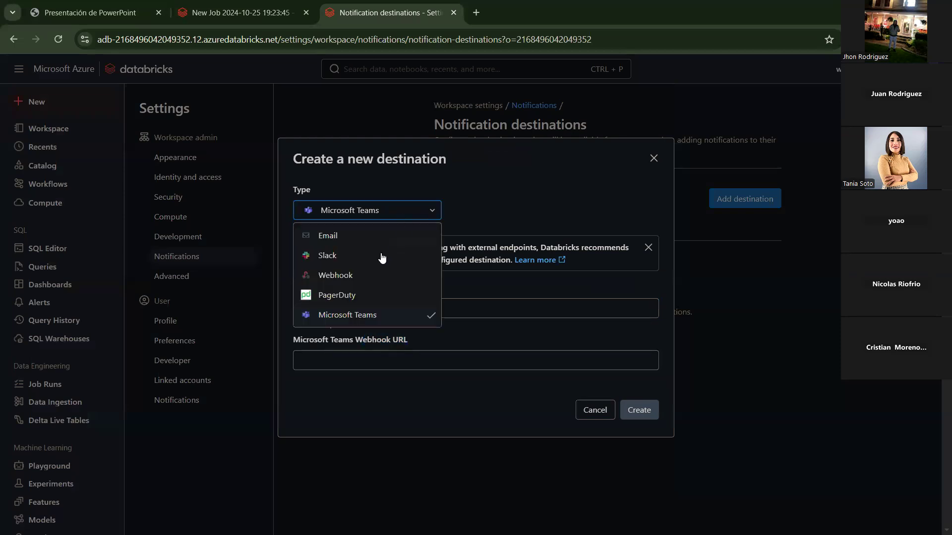
pyautogui.click(366, 262)
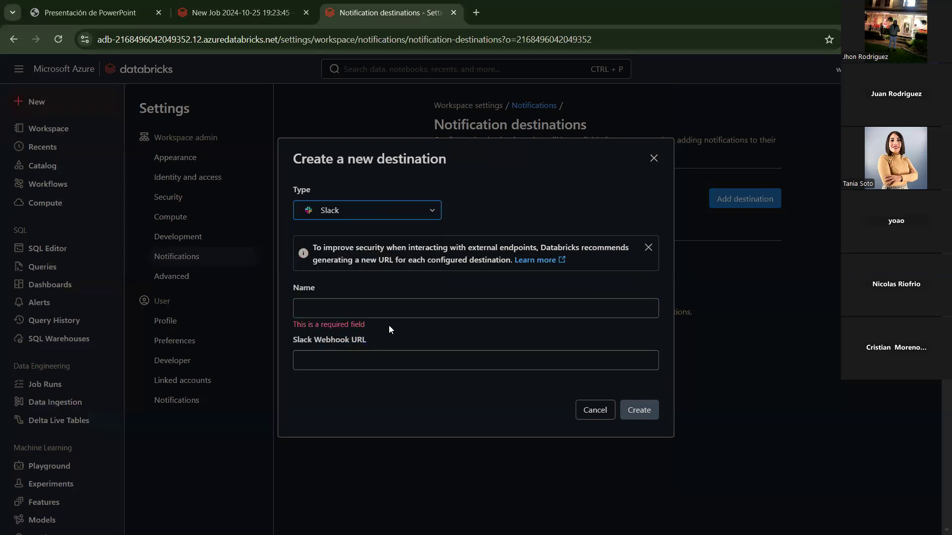
pyautogui.moveTo(383, 337); pyautogui.dragTo(331, 341)
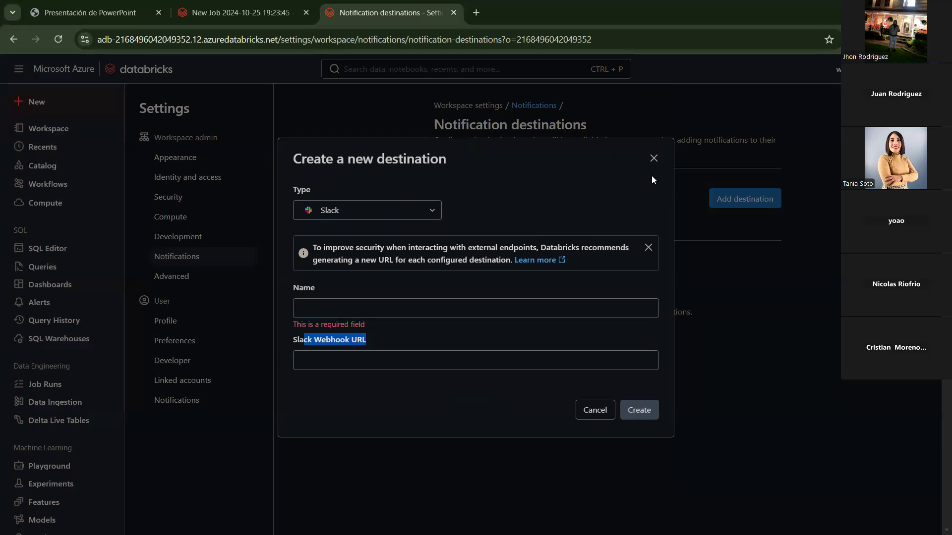
pyautogui.click(643, 157)
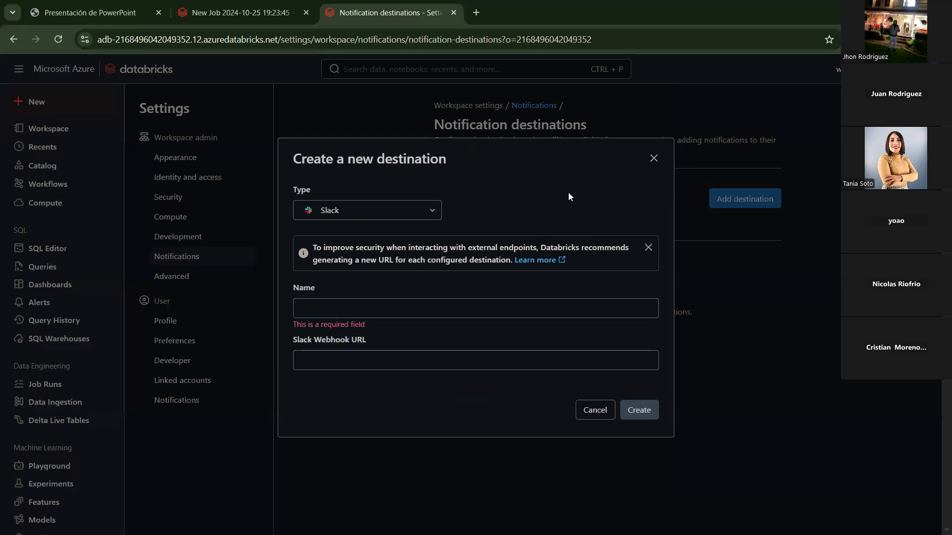
pyautogui.click(653, 159)
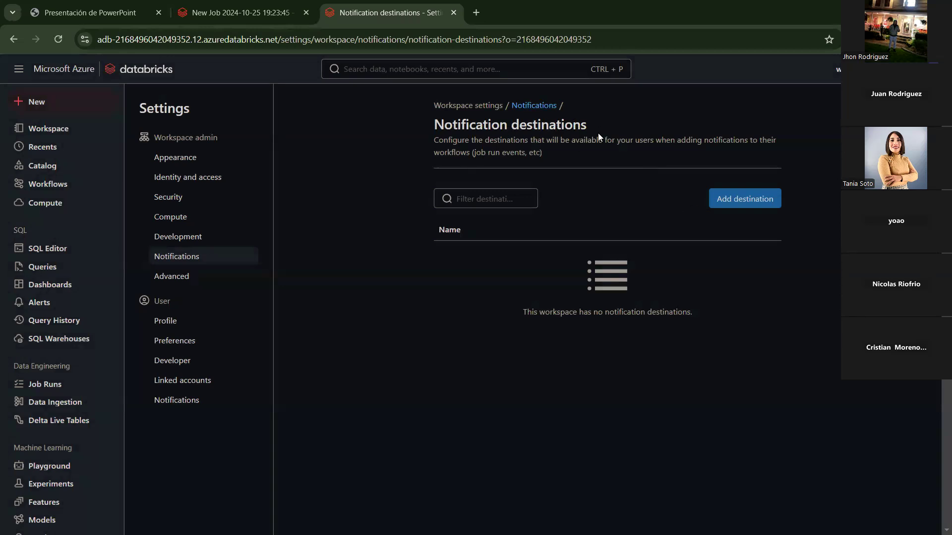
pyautogui.moveTo(435, 128); pyautogui.dragTo(570, 130)
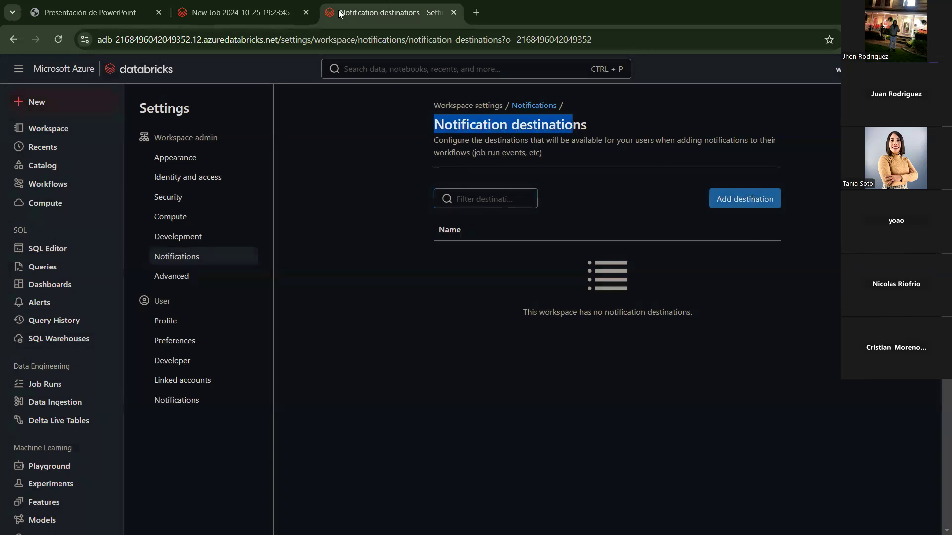
# Step: Back on the job, remove the empty destination row and save the notification settings
pyautogui.click(221, 12)
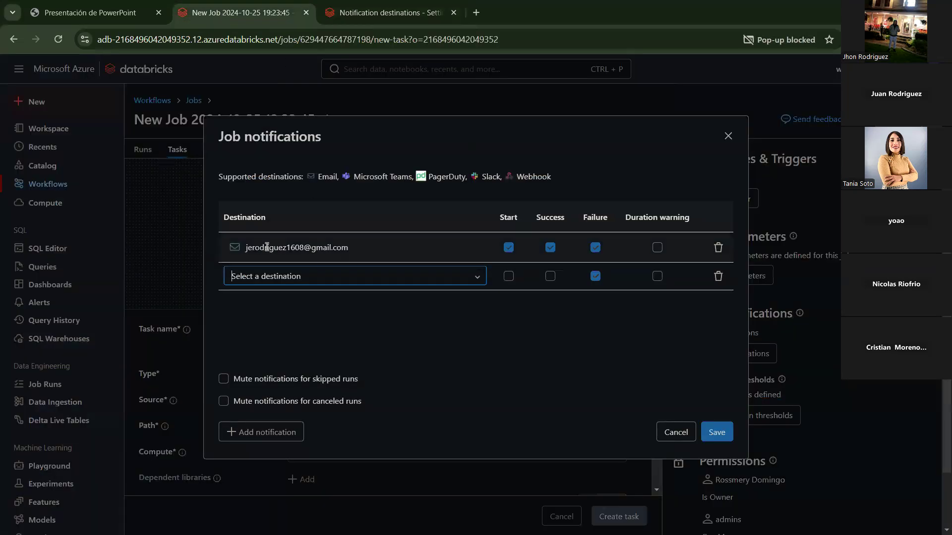
pyautogui.click(248, 246)
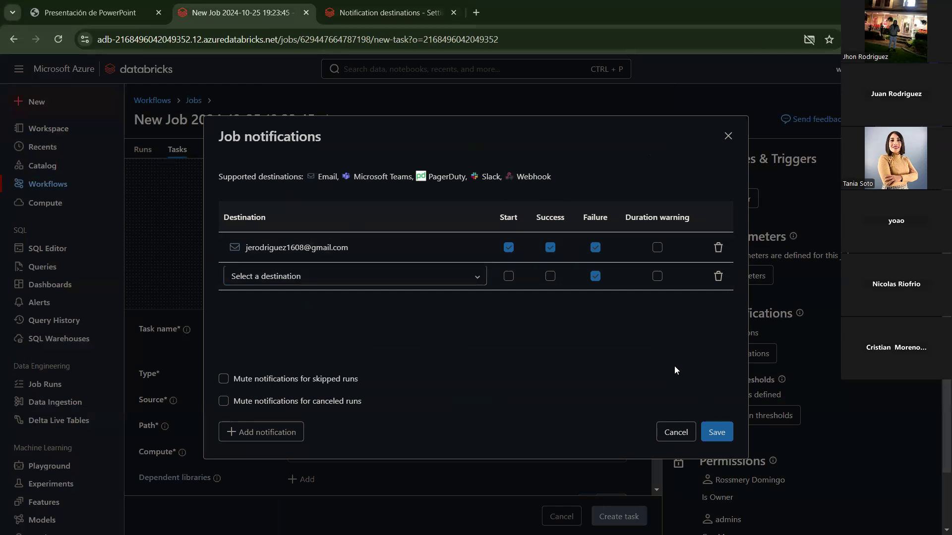
pyautogui.click(718, 276)
pyautogui.click(719, 431)
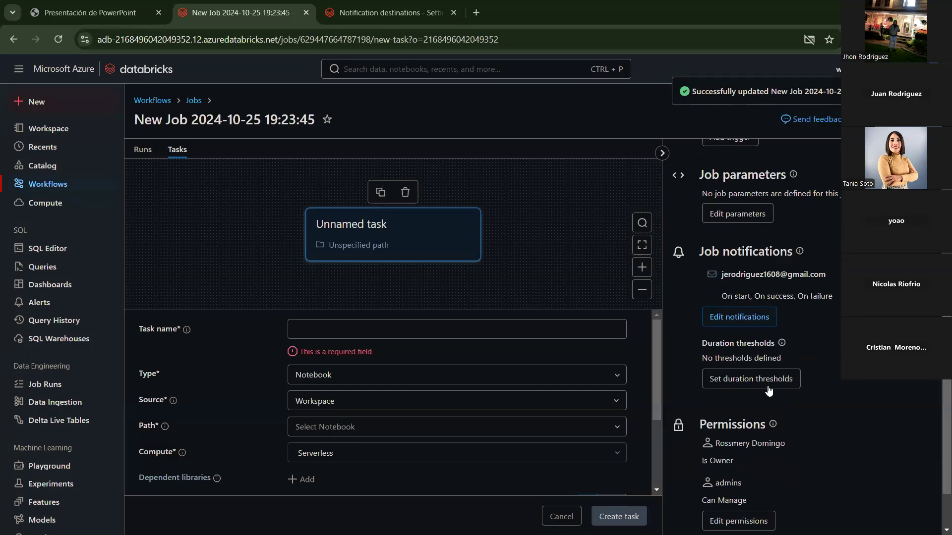
pyautogui.scroll(-1, 768, 391)
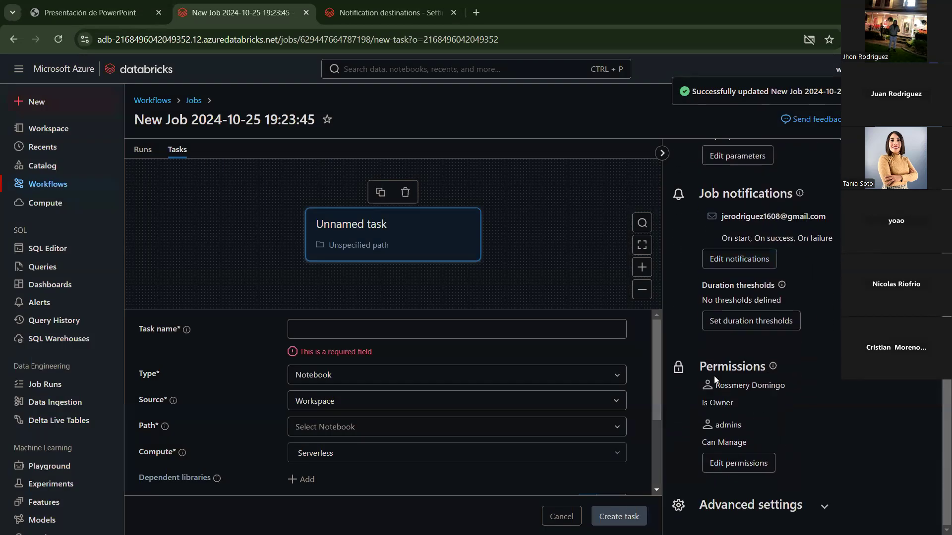
# Step: Show the job's permission levels and snip them as a screenshot for the whiteboard
pyautogui.moveTo(694, 367); pyautogui.dragTo(859, 380)
pyautogui.click(753, 456)
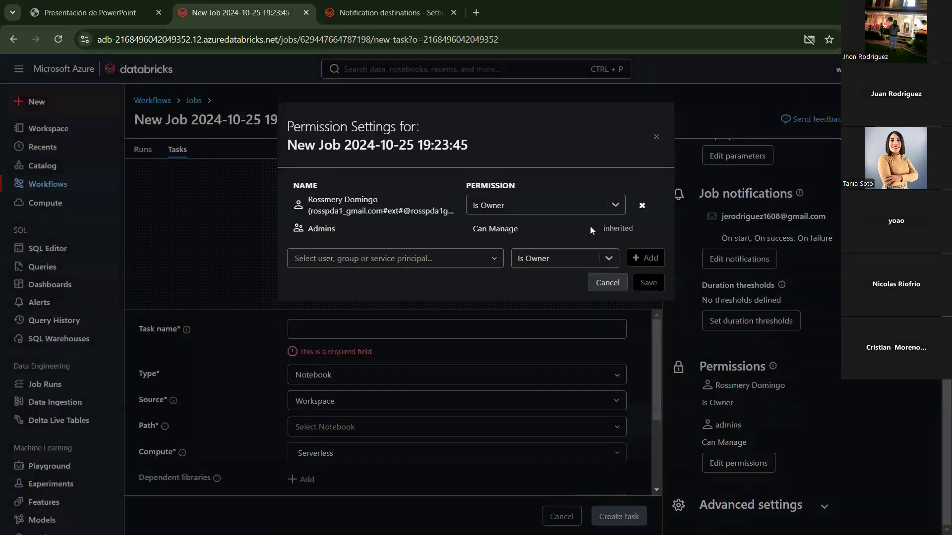
pyautogui.click(585, 252)
pyautogui.press('super+shift+s')
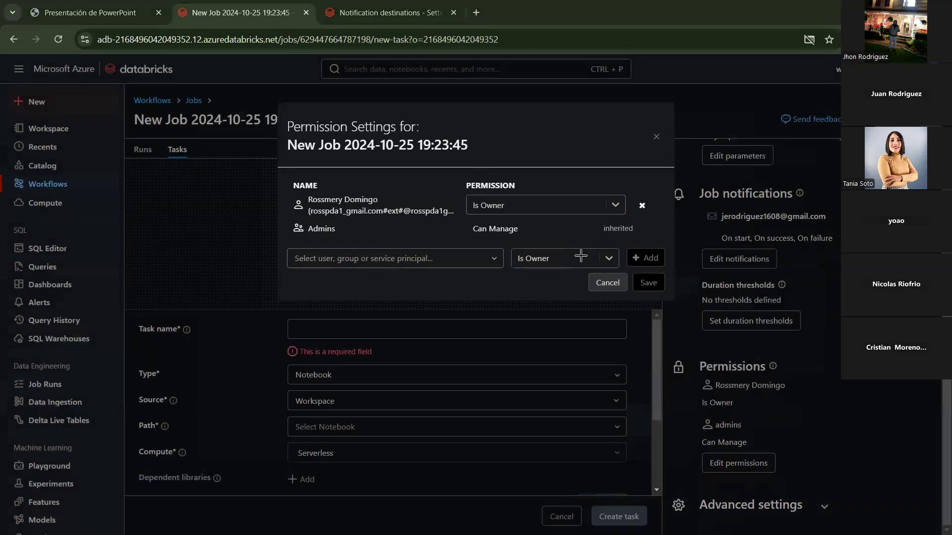
pyautogui.moveTo(109, 64); pyautogui.dragTo(934, 529)
pyautogui.hotkey('alt', 'Tab')
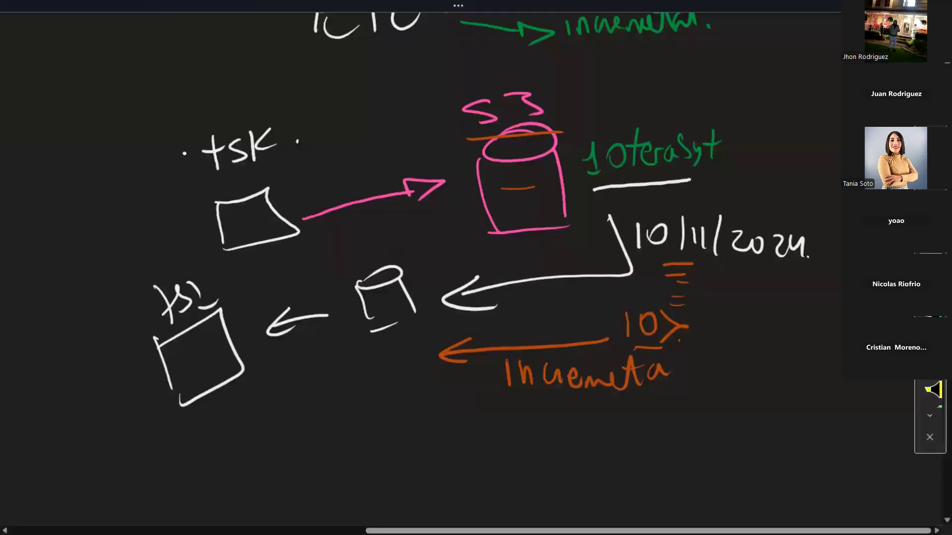
# Step: Paste the permission settings screenshot onto the whiteboard, shrink it and move it into place
pyautogui.hotkey('alt', 'Tab')
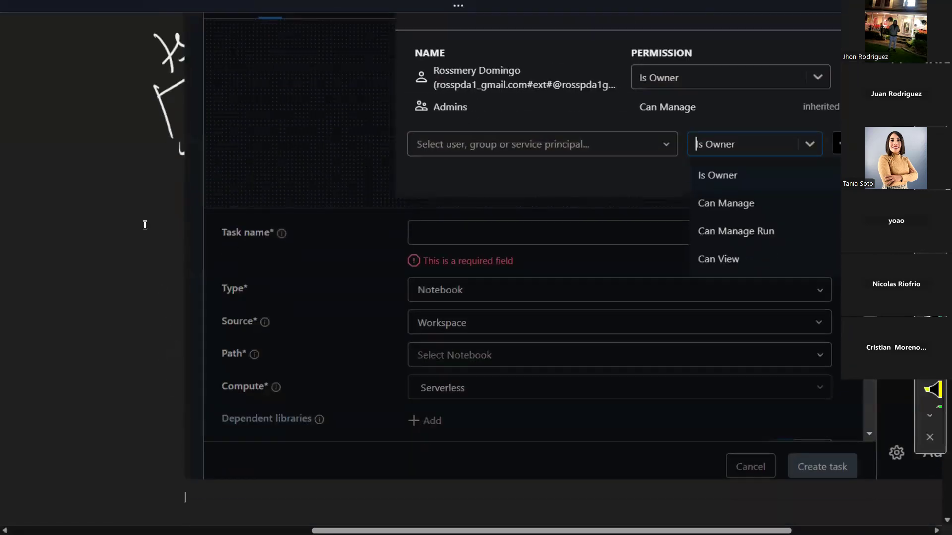
pyautogui.hotkey('ctrl', 'z')
pyautogui.hotkey('ctrl', 'z')
pyautogui.click(396, 247)
pyautogui.hotkey('ctrl', 'v')
pyautogui.click(520, 398)
pyautogui.moveTo(439, 492); pyautogui.dragTo(670, 364)
pyautogui.moveTo(718, 261); pyautogui.dragTo(97, 380)
pyautogui.moveTo(263, 325); pyautogui.dragTo(253, 344)
pyautogui.moveTo(733, 276); pyautogui.dragTo(703, 296)
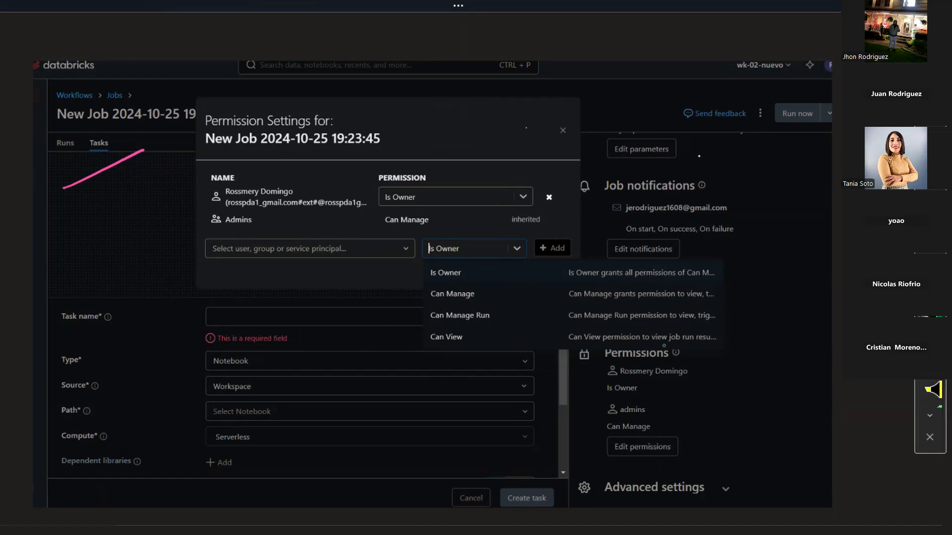
# Step: Draw two dividing lines across the screenshot and write Dev, QA and Prod headings
pyautogui.moveTo(522, 266)
pyautogui.mouseDown()
pyautogui.moveTo(506, 229)
pyautogui.moveTo(516, 246)
pyautogui.mouseUp()
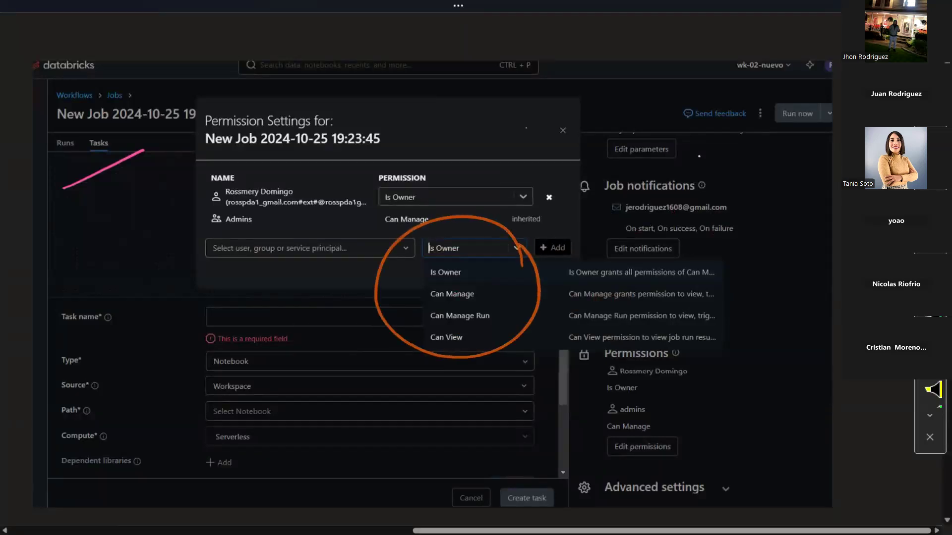
pyautogui.moveTo(322, 45); pyautogui.dragTo(322, 192)
pyautogui.moveTo(530, 42); pyautogui.dragTo(542, 186)
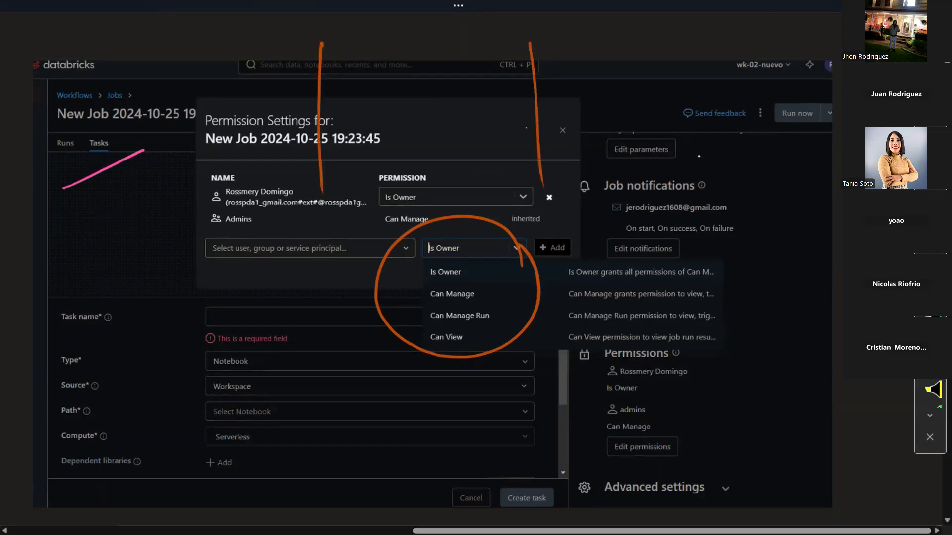
pyautogui.moveTo(113, 31)
pyautogui.mouseDown()
pyautogui.moveTo(128, 62)
pyautogui.moveTo(175, 39)
pyautogui.mouseUp()
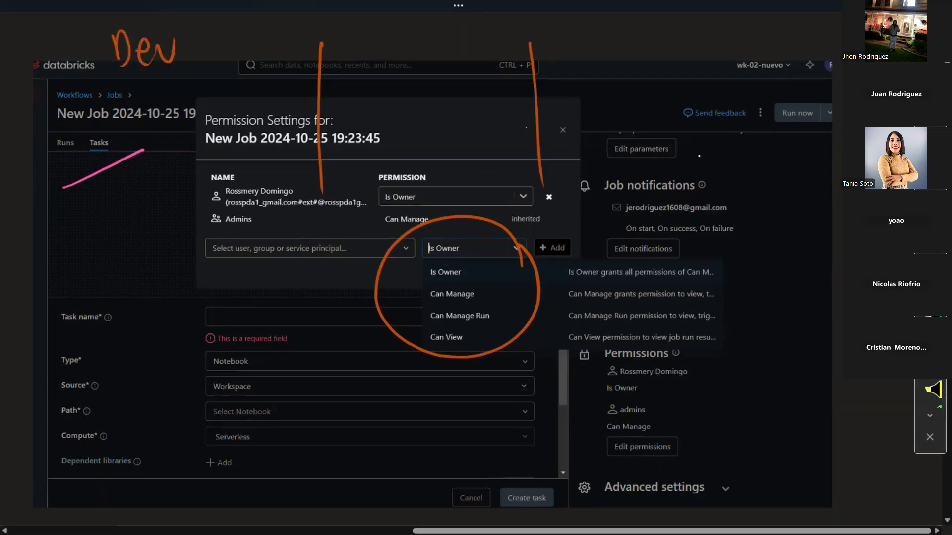
pyautogui.moveTo(391, 34)
pyautogui.mouseDown()
pyautogui.moveTo(379, 74)
pyautogui.moveTo(404, 78)
pyautogui.mouseUp()
pyautogui.moveTo(416, 78)
pyautogui.mouseDown()
pyautogui.moveTo(421, 51)
pyautogui.moveTo(441, 74)
pyautogui.mouseUp()
pyautogui.moveTo(419, 68); pyautogui.dragTo(454, 62)
pyautogui.moveTo(583, 43)
pyautogui.mouseDown()
pyautogui.moveTo(592, 76)
pyautogui.moveTo(593, 64)
pyautogui.mouseUp()
pyautogui.moveTo(628, 76); pyautogui.dragTo(673, 60)
pyautogui.moveTo(695, 62); pyautogui.dragTo(689, 79)
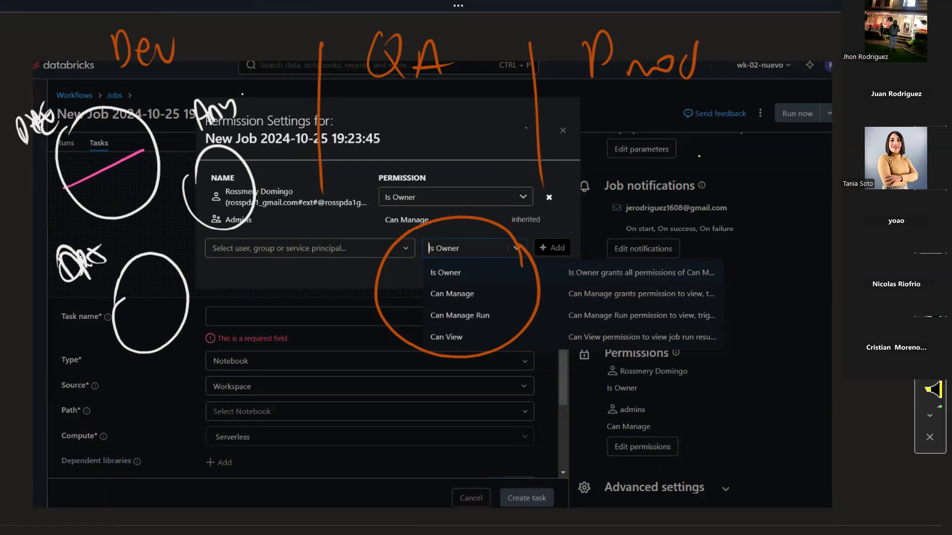
# Step: Add white underlines under Can Manage, then undo them and change pen colour
pyautogui.moveTo(431, 304); pyautogui.dragTo(477, 302)
pyautogui.moveTo(417, 289); pyautogui.dragTo(475, 284)
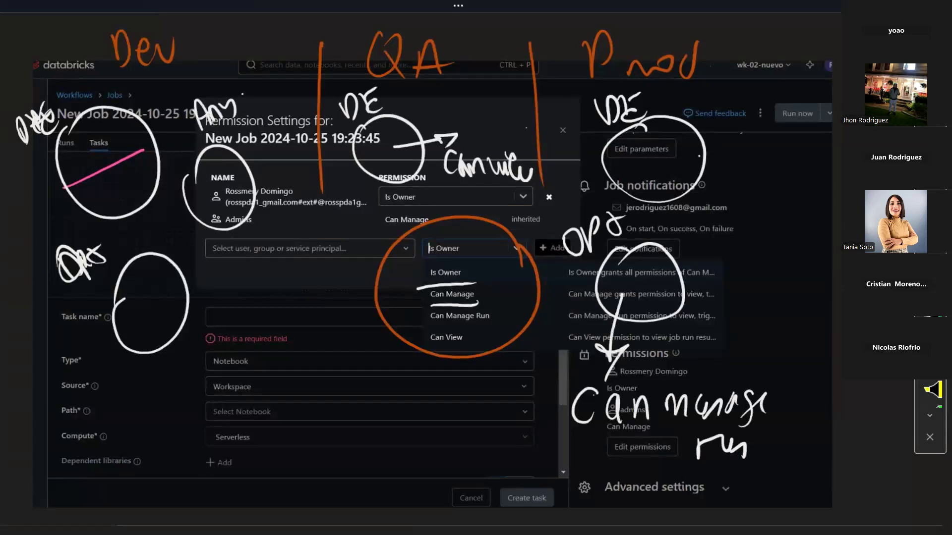
pyautogui.hotkey('ctrl', 'z')
pyautogui.hotkey('ctrl', 'z')
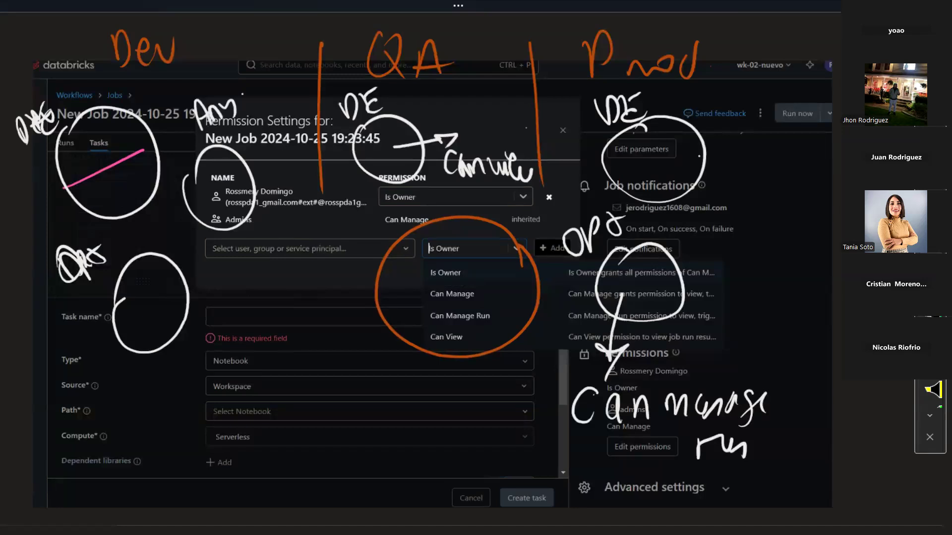
pyautogui.click(931, 317)
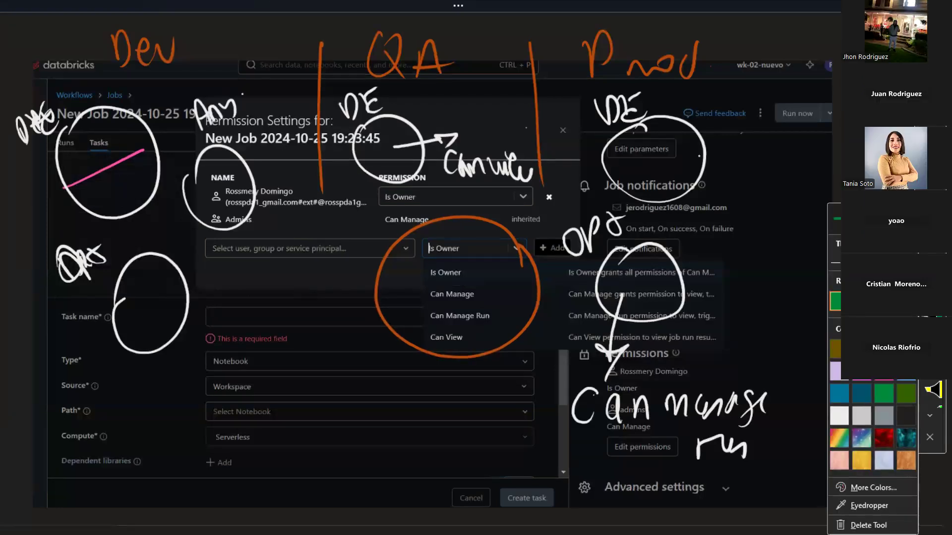
# Step: Flag Is Owner and Can Manage with green check, arrow, X and circle, then cancel Permission Settings
pyautogui.moveTo(420, 281)
pyautogui.mouseDown()
pyautogui.moveTo(364, 336)
pyautogui.moveTo(434, 305)
pyautogui.mouseUp()
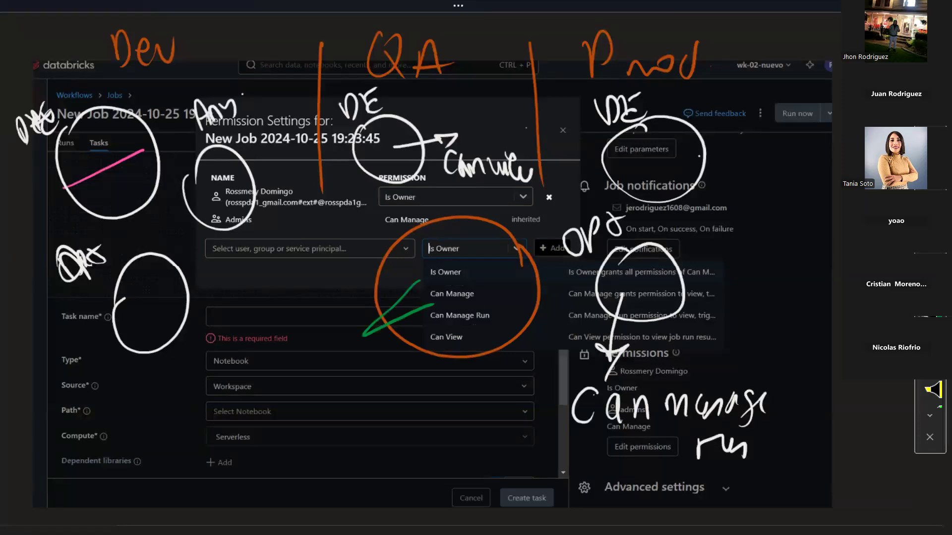
pyautogui.moveTo(420, 277); pyautogui.dragTo(325, 287)
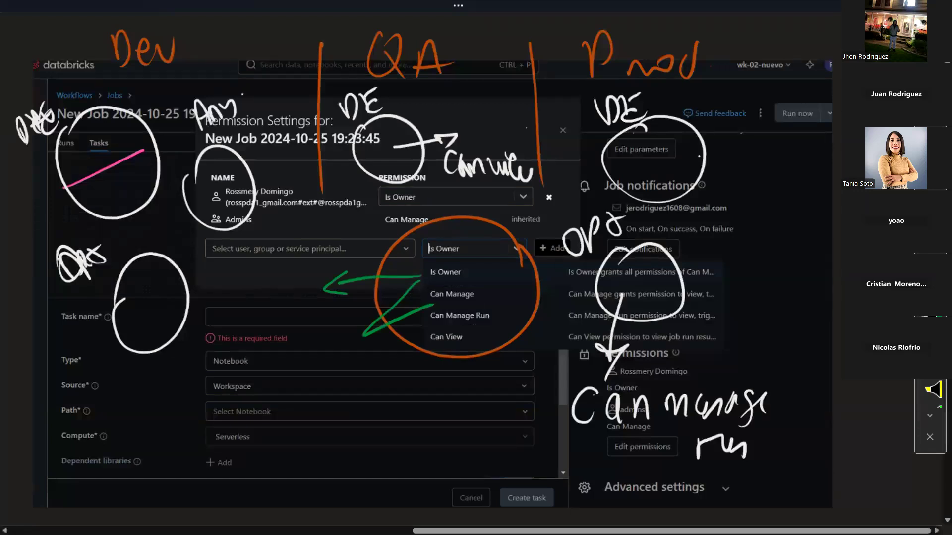
pyautogui.moveTo(292, 271); pyautogui.dragTo(268, 313)
pyautogui.moveTo(262, 266); pyautogui.dragTo(307, 301)
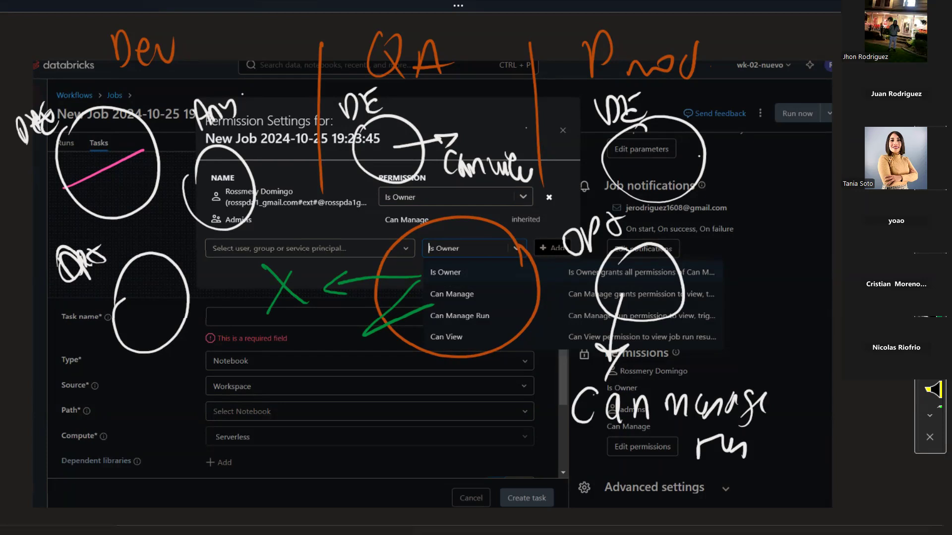
pyautogui.moveTo(428, 281); pyautogui.dragTo(478, 283)
pyautogui.moveTo(421, 257); pyautogui.dragTo(474, 257)
pyautogui.moveTo(404, 295); pyautogui.dragTo(414, 367)
pyautogui.moveTo(498, 293); pyautogui.dragTo(496, 356)
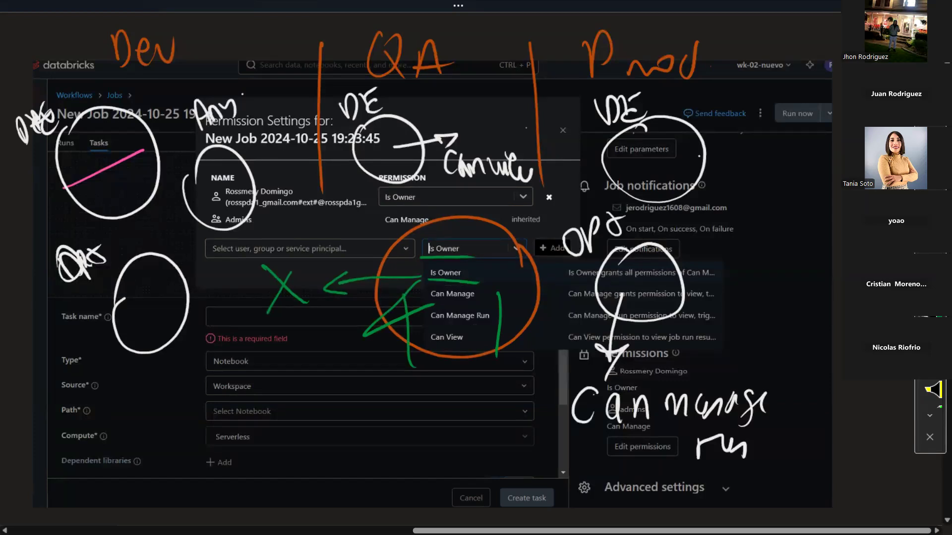
pyautogui.moveTo(490, 276); pyautogui.dragTo(439, 275)
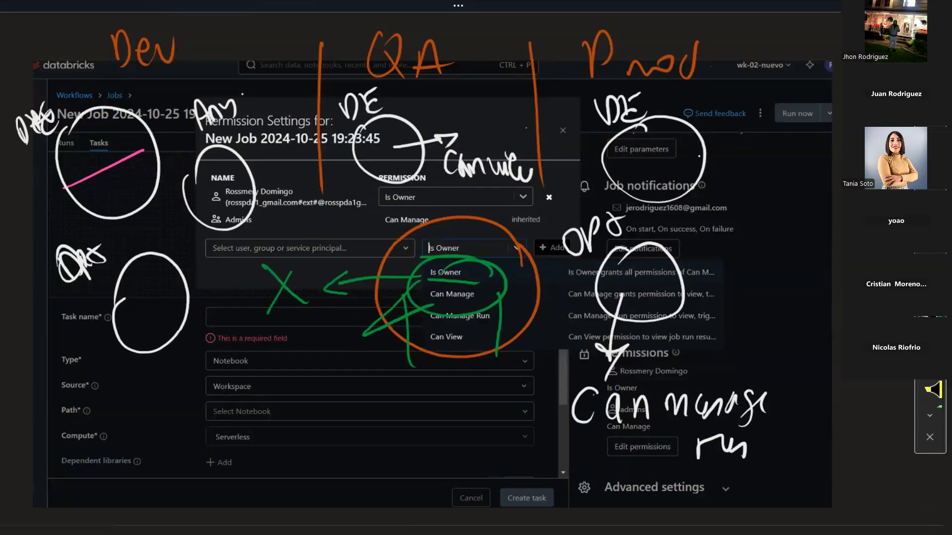
pyautogui.hotkey('alt', 'Tab')
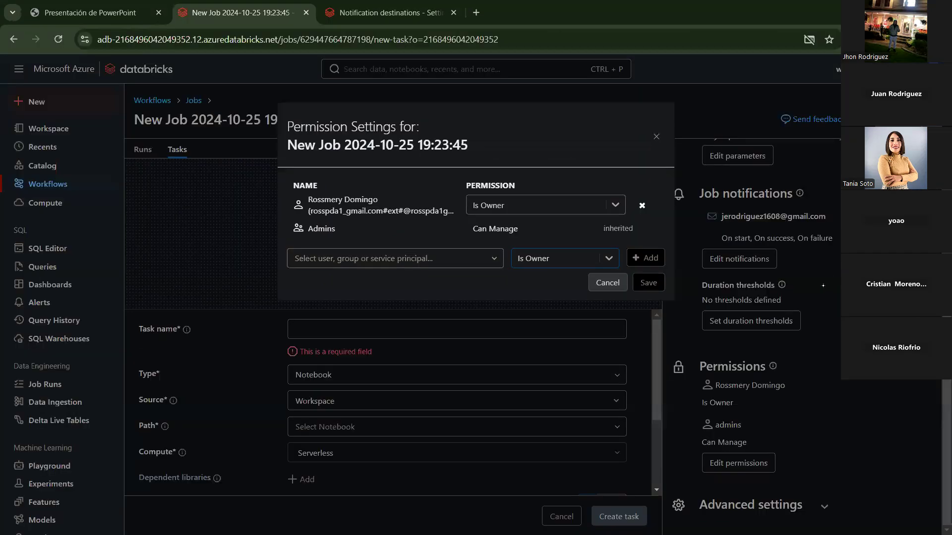
pyautogui.click(607, 283)
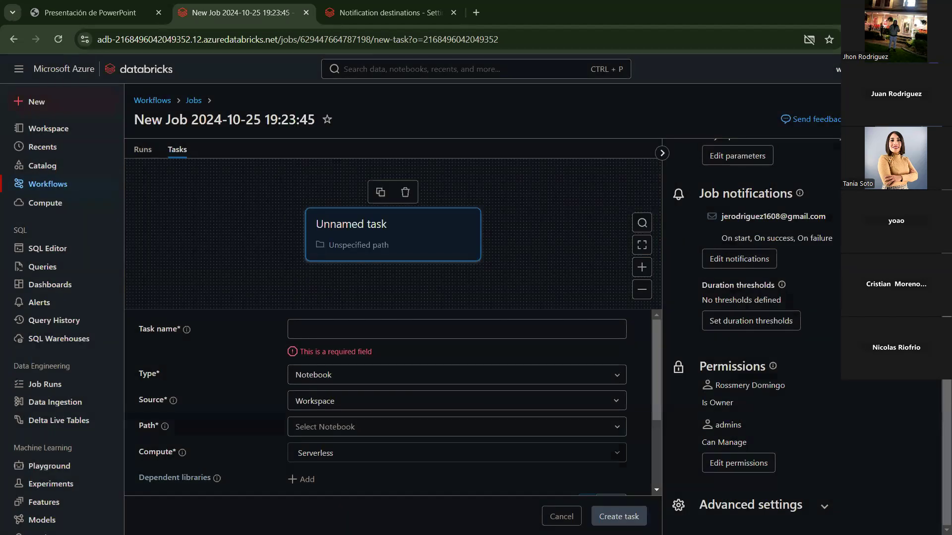
pyautogui.scroll(4, 874, 380)
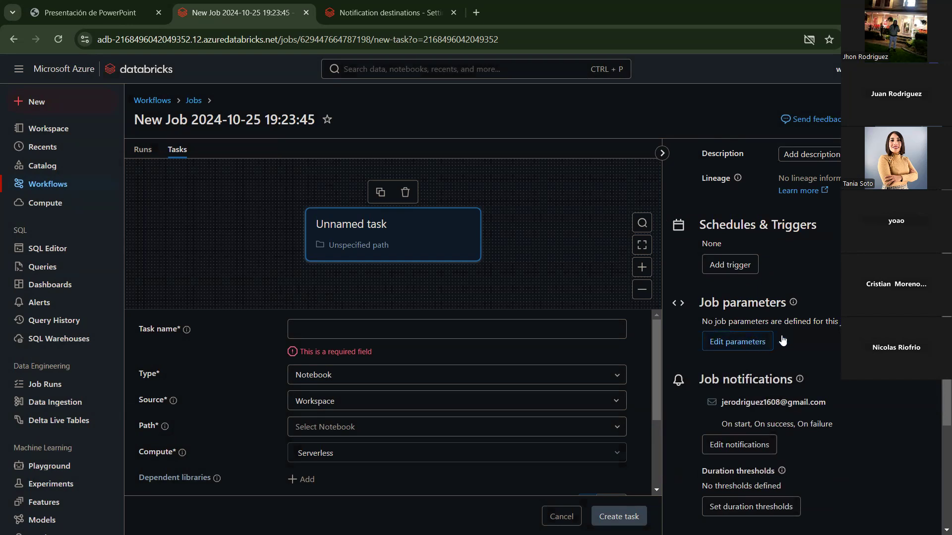
pyautogui.scroll(2, 786, 330)
pyautogui.scroll(-1, 793, 431)
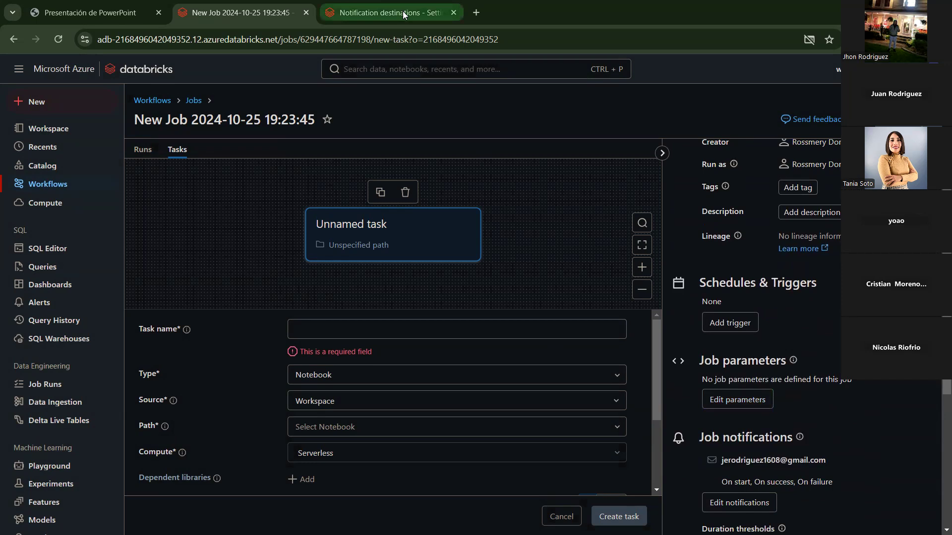
pyautogui.click(388, 17)
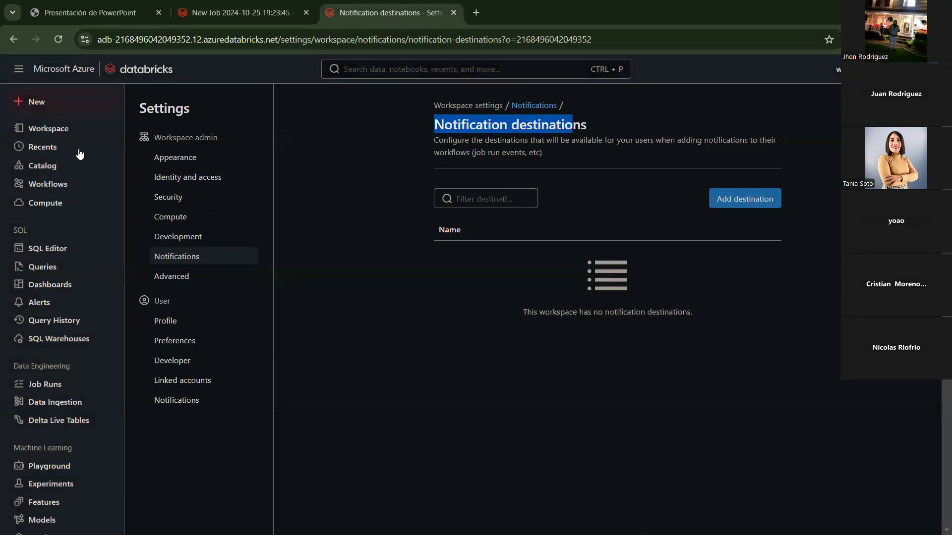
pyautogui.click(64, 130)
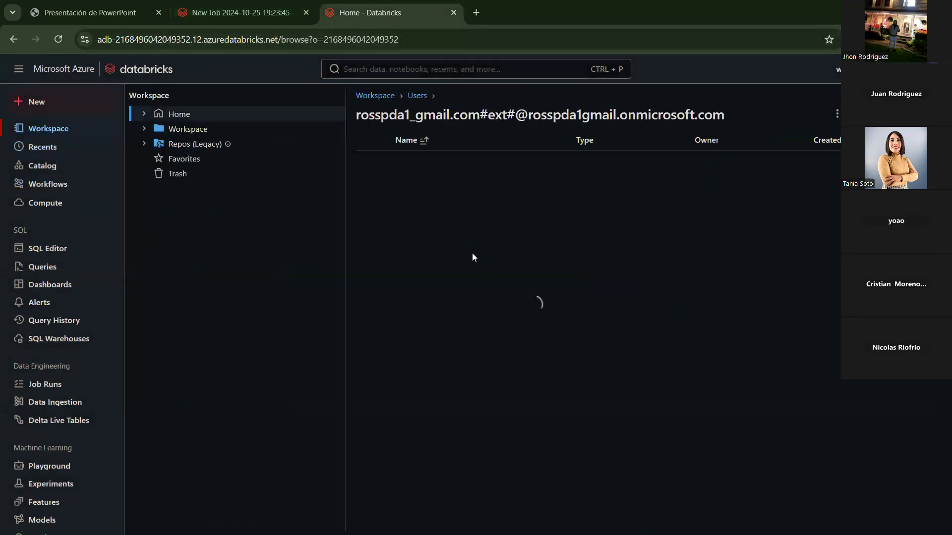
pyautogui.click(223, 15)
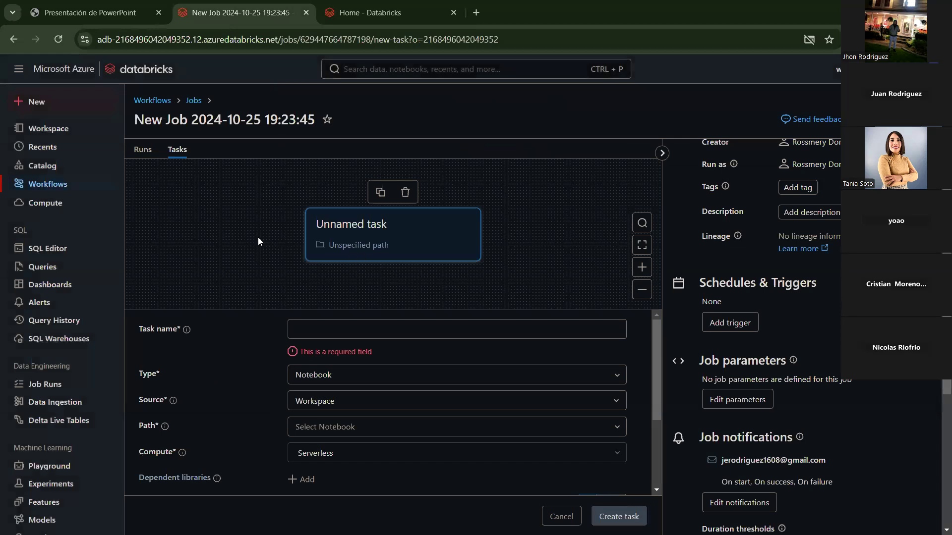
pyautogui.click(156, 148)
pyautogui.click(177, 149)
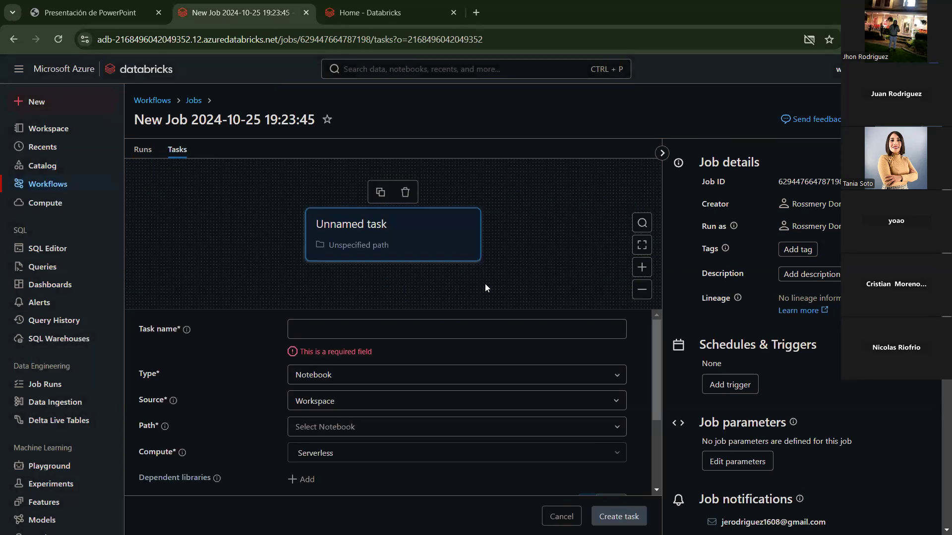
# Step: Name the task tsk_test_01, set its type to Notebook, and bring up the notebook path picker
pyautogui.click(314, 333)
pyautogui.write('ts')
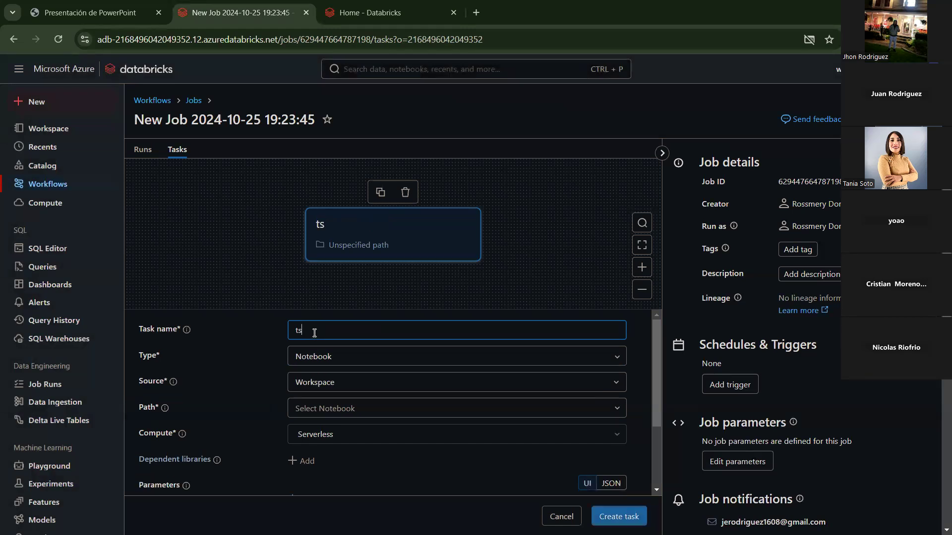
pyautogui.write('k_test_01')
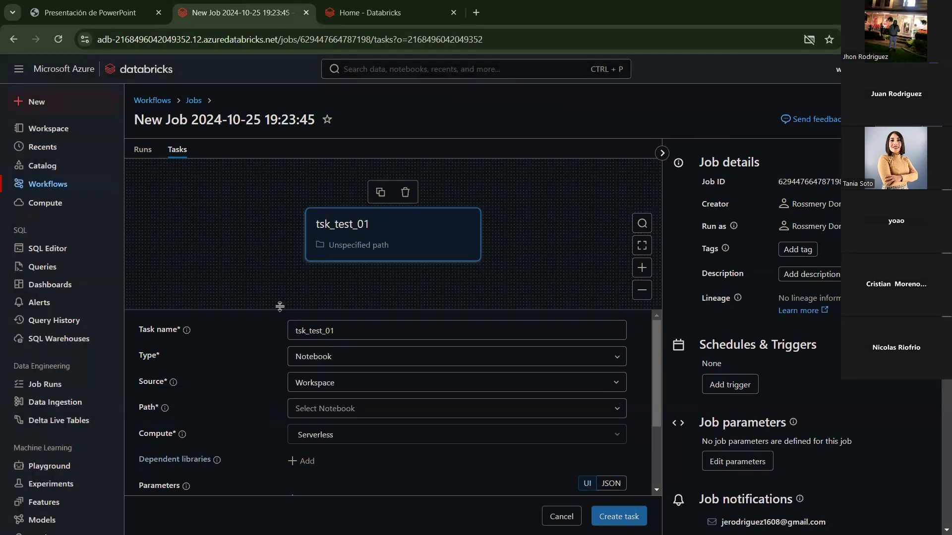
pyautogui.click(325, 356)
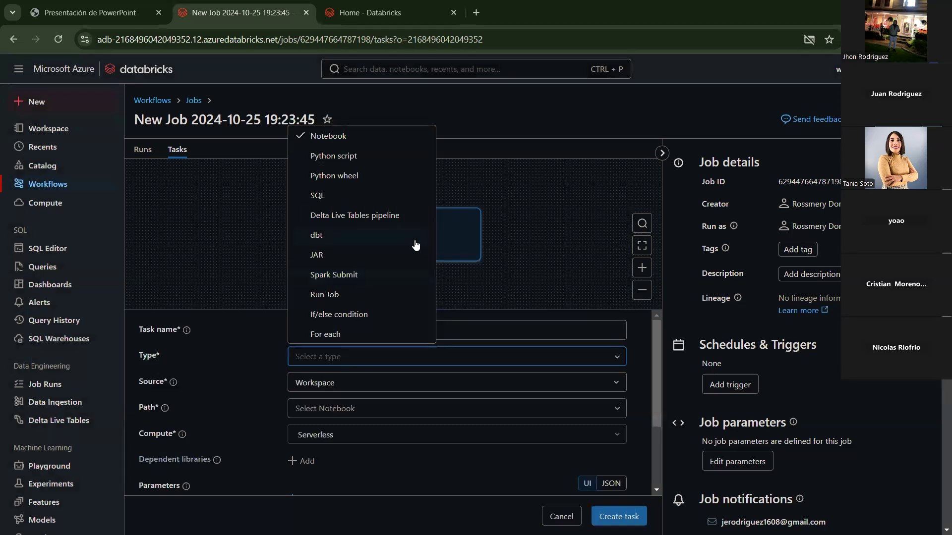
pyautogui.click(342, 140)
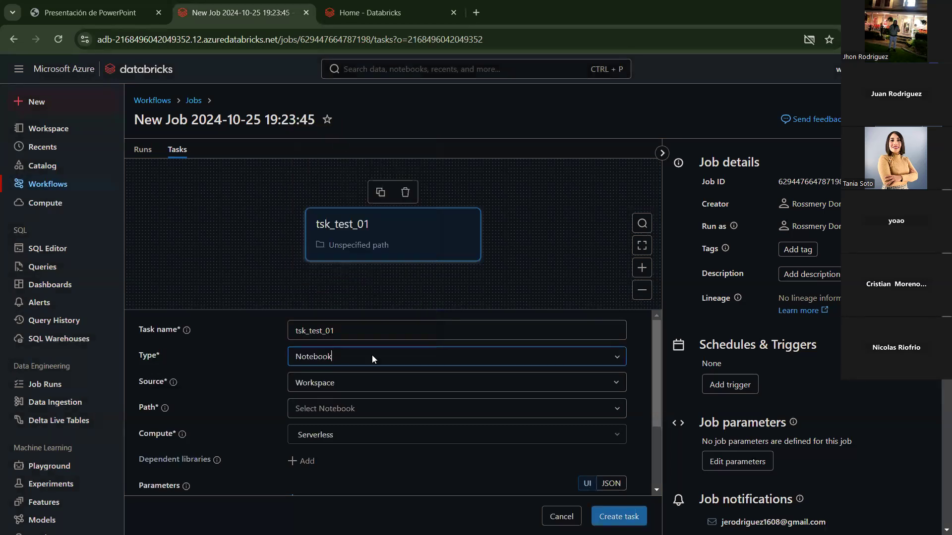
pyautogui.scroll(-1, 377, 387)
pyautogui.scroll(1, 377, 389)
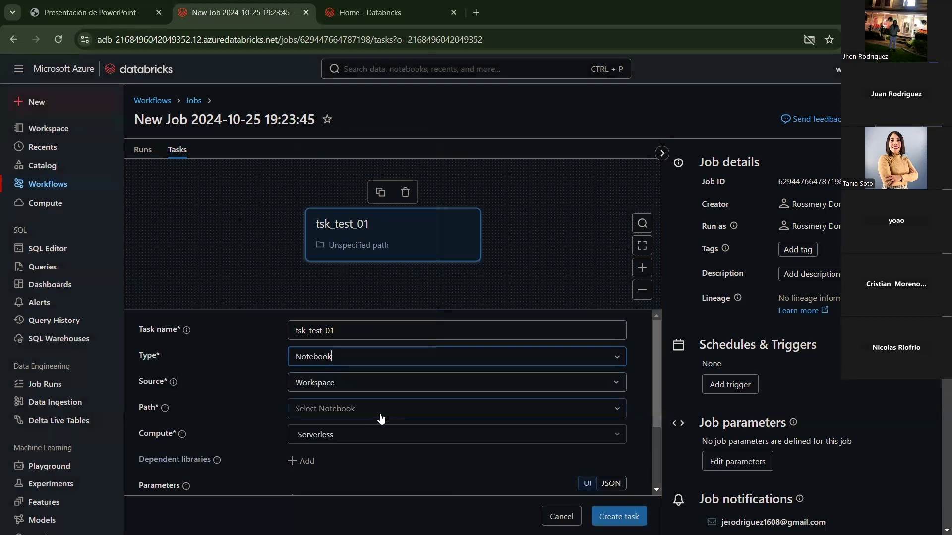
pyautogui.click(350, 408)
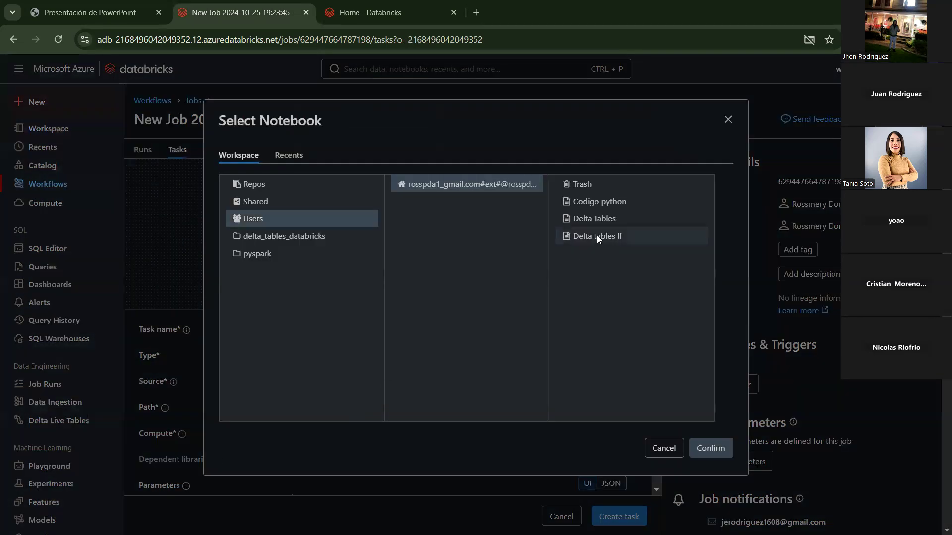
# Step: Create a folder named jobs_production in the Workspace root
pyautogui.click(376, 7)
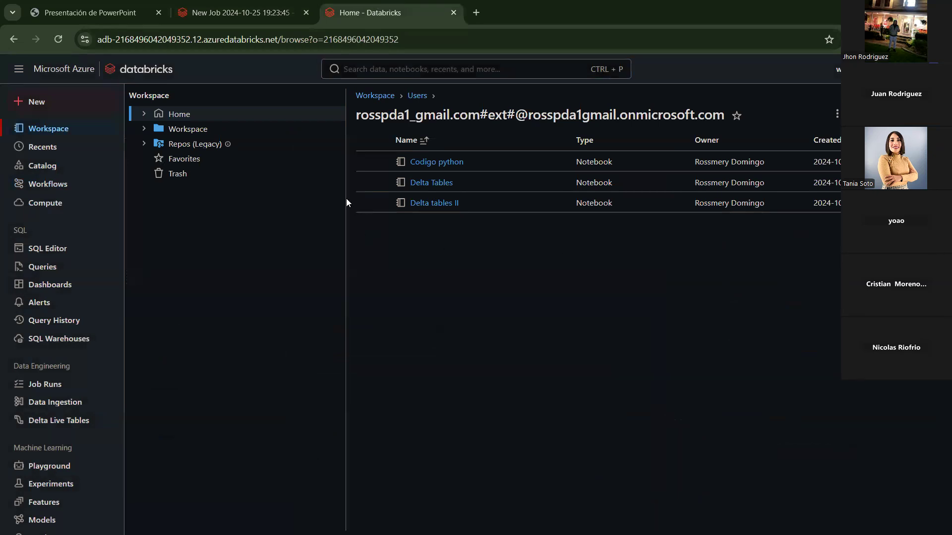
pyautogui.click(207, 133)
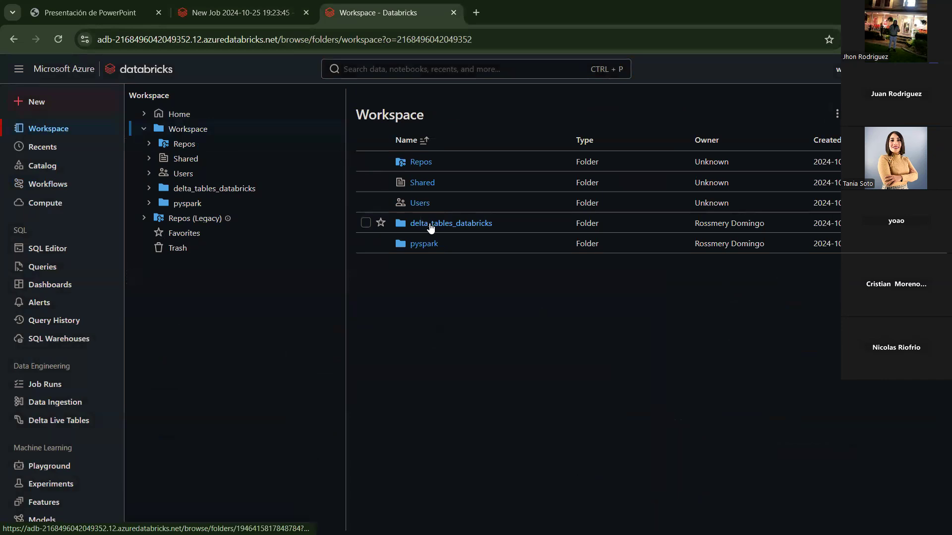
pyautogui.moveTo(430, 227); pyautogui.dragTo(495, 320)
pyautogui.rightClick(424, 291)
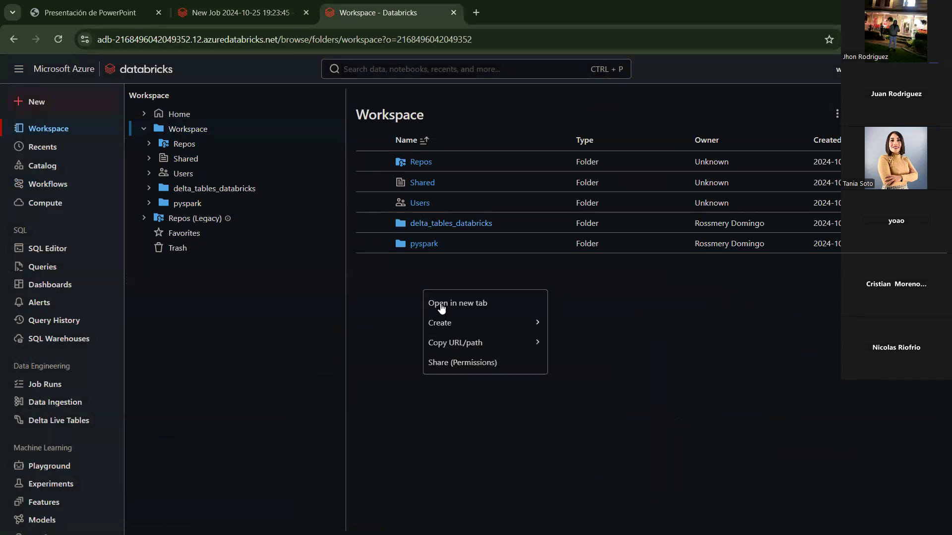
pyautogui.moveTo(479, 323)
pyautogui.click(614, 325)
pyautogui.write('workspa')
pyautogui.press('BackSpace')
pyautogui.press('BackSpace')
pyautogui.press('BackSpace')
pyautogui.press('BackSpace')
pyautogui.press('BackSpace')
pyautogui.press('BackSpace')
pyautogui.press('BackSpace')
pyautogui.write('jobs_production')
pyautogui.press('Return')
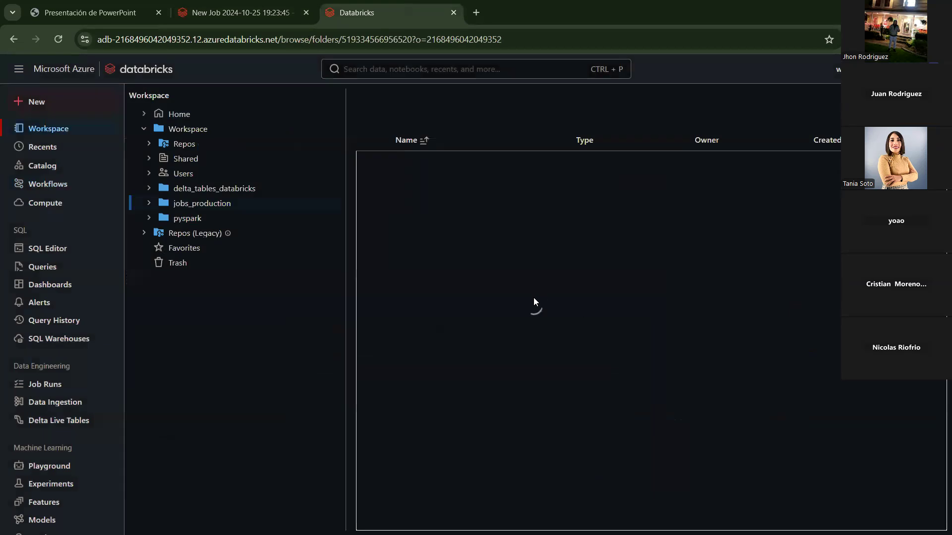
# Step: Create a notebook in jobs_production titled 'Taller 01 - Jobs', then return to the job
pyautogui.click(923, 114)
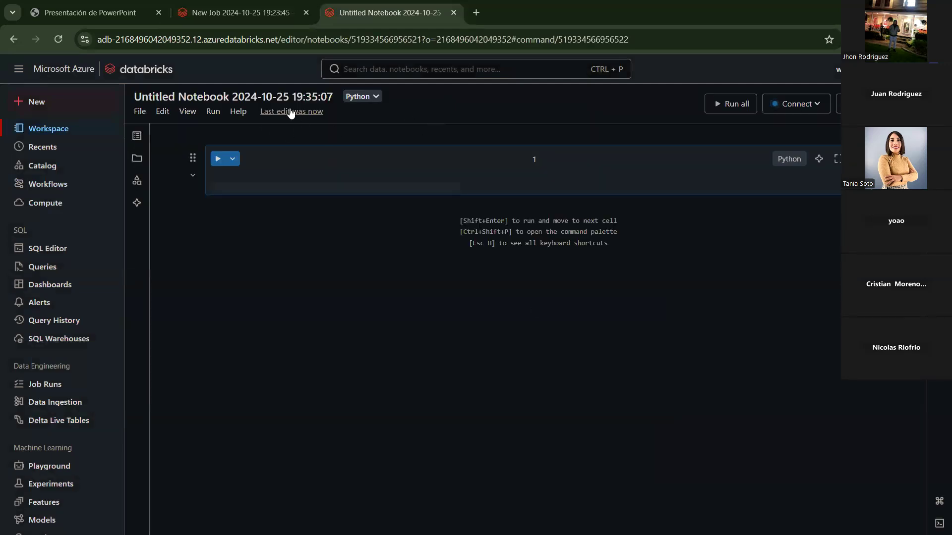
pyautogui.click(265, 95)
pyautogui.write('T')
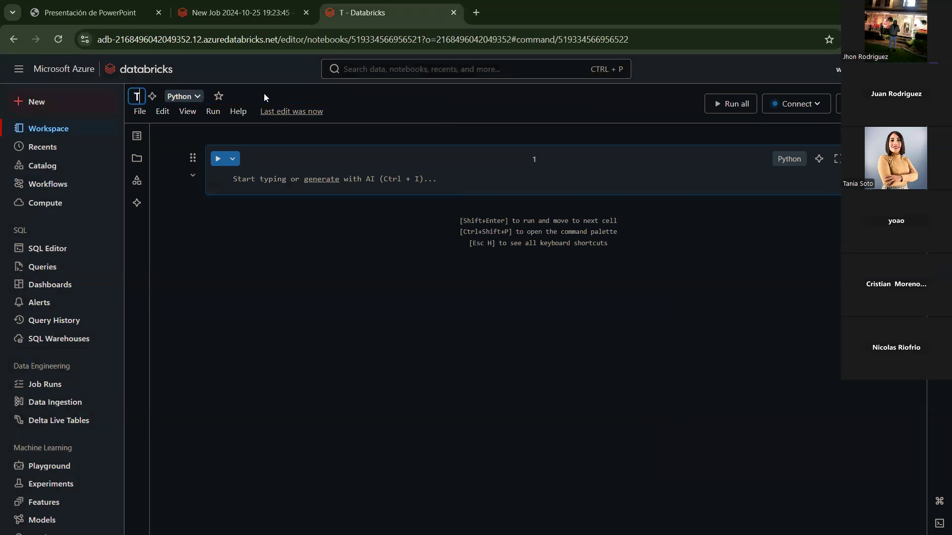
pyautogui.write('aller 01')
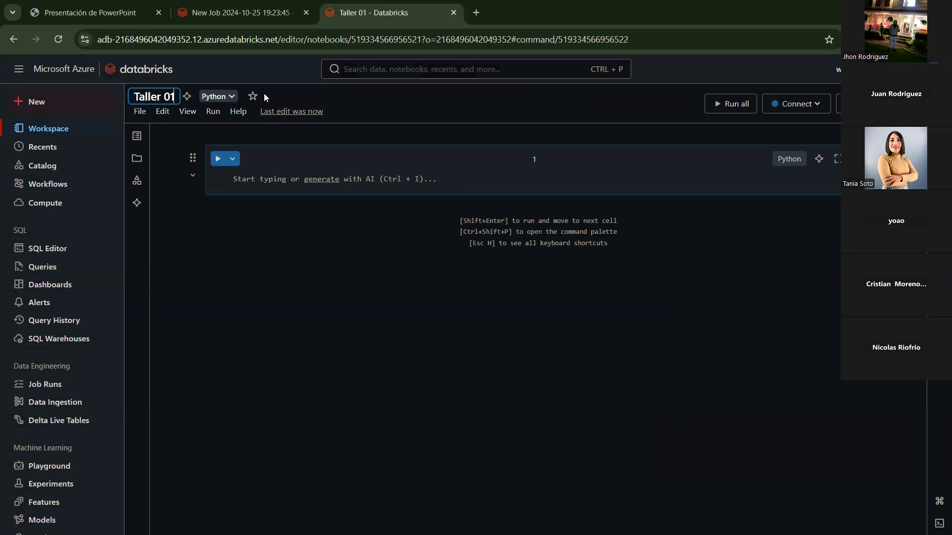
pyautogui.write('  -')
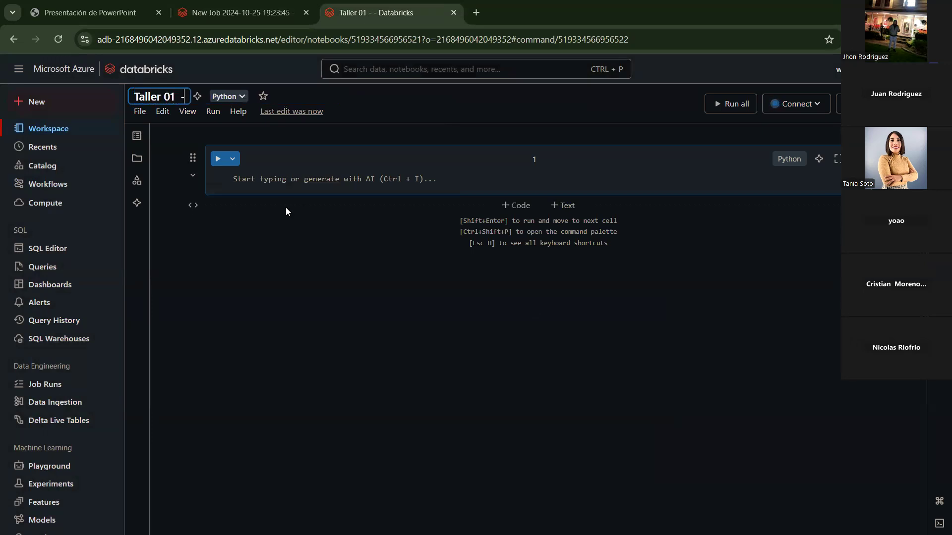
pyautogui.write(' Jobs')
pyautogui.hotkey('ctrl', 'a')
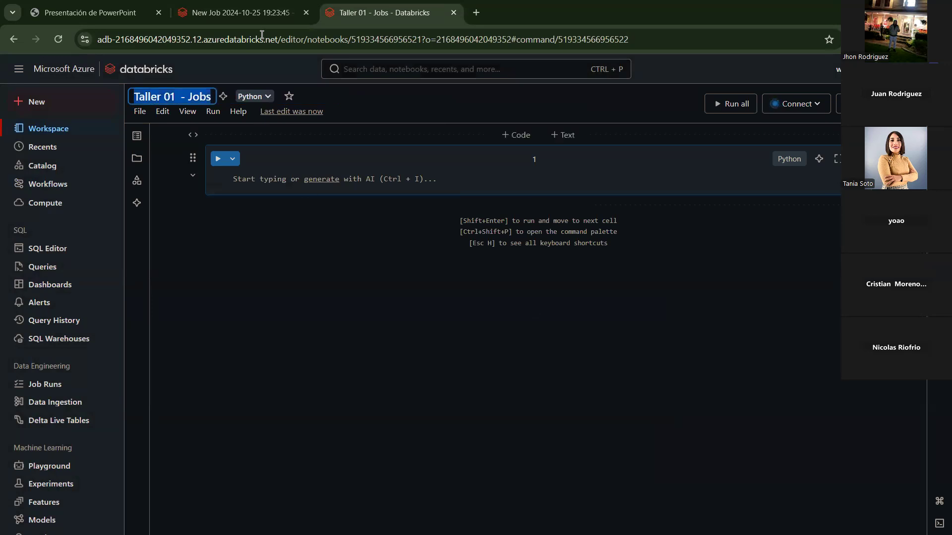
pyautogui.click(253, 17)
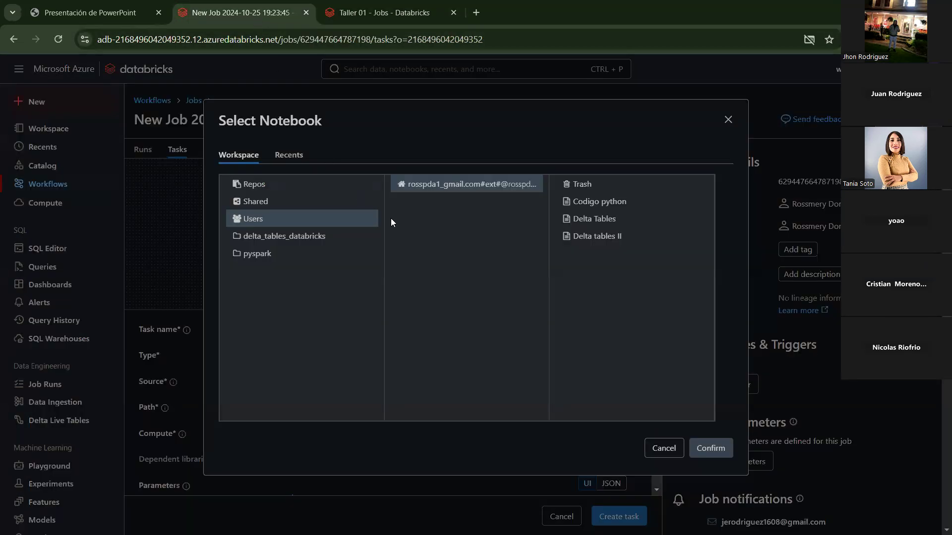
# Step: Close the notebook picker and check the Taller 01 - Jobs notebook tab before returning to the job
pyautogui.click(178, 238)
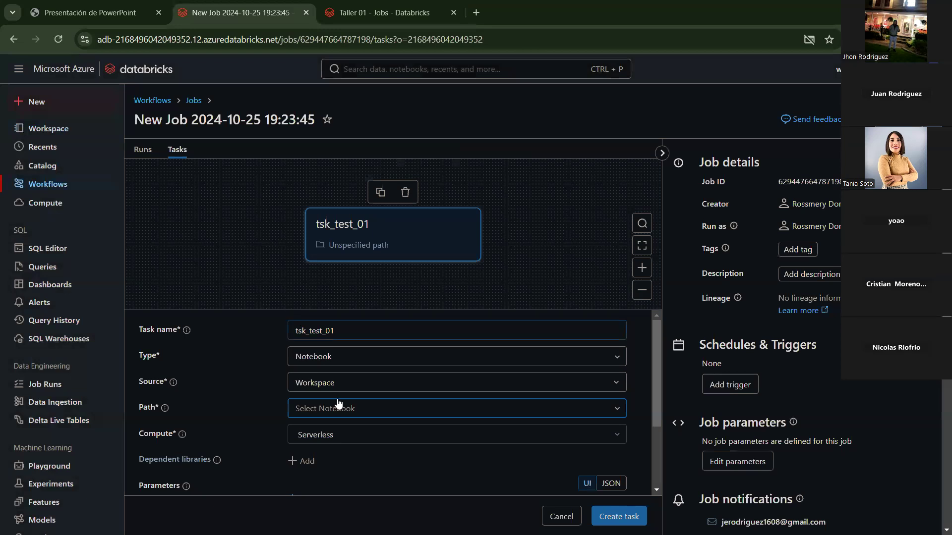
pyautogui.click(384, 390)
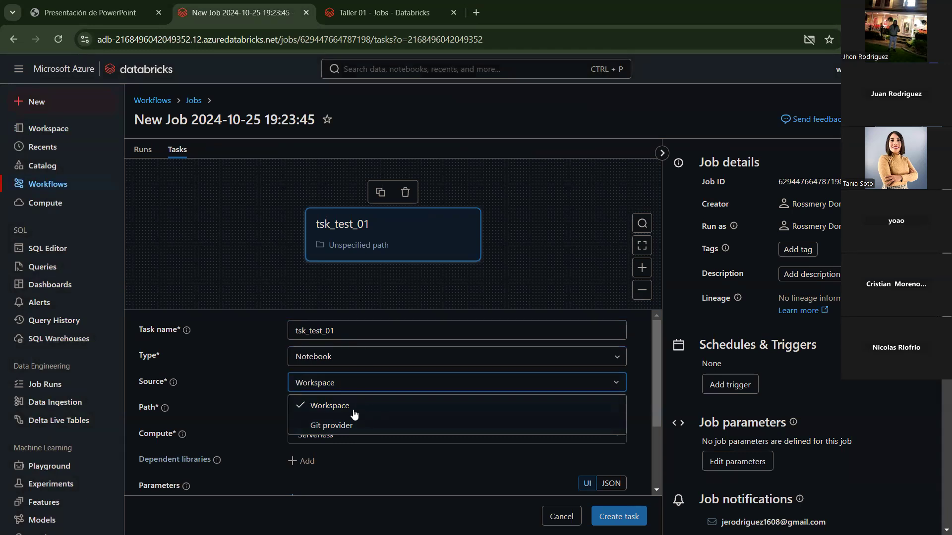
pyautogui.click(385, 12)
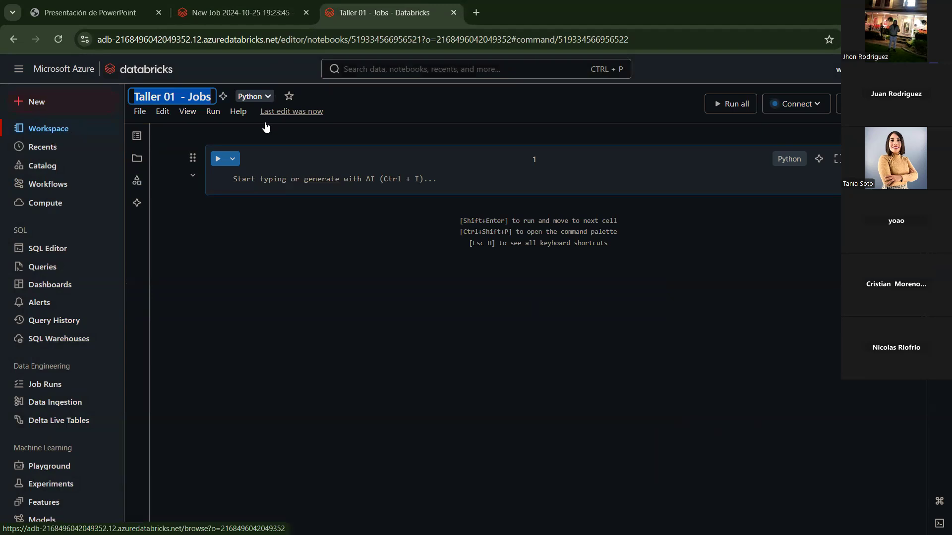
pyautogui.click(226, 23)
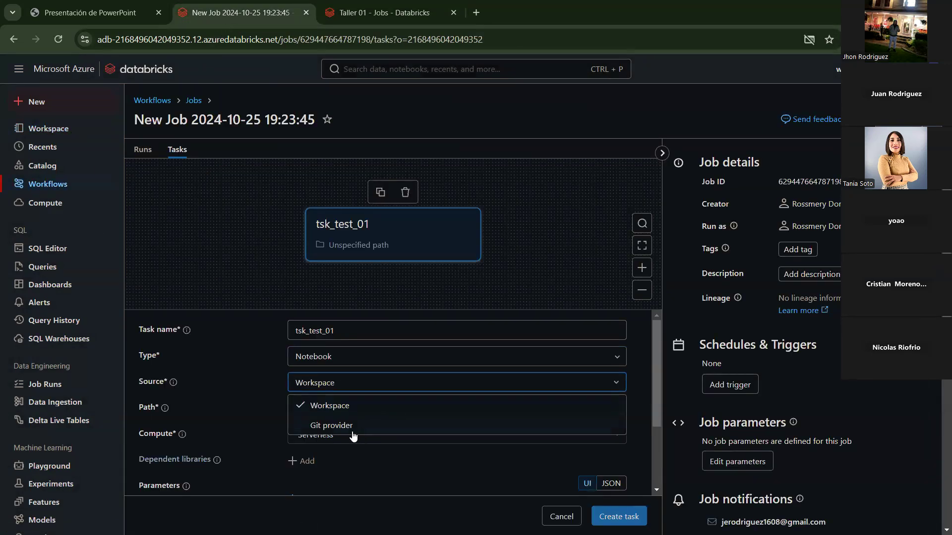
pyautogui.click(476, 12)
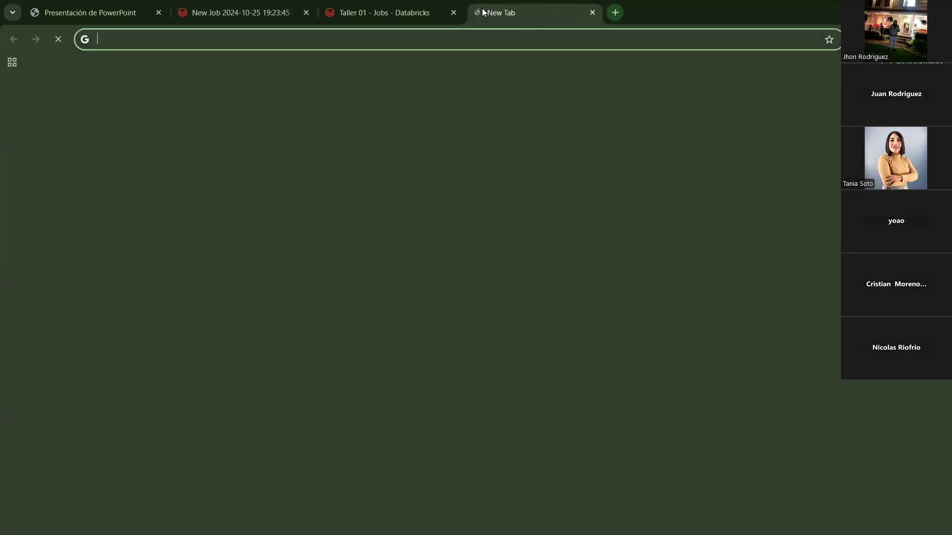
pyautogui.click(250, 5)
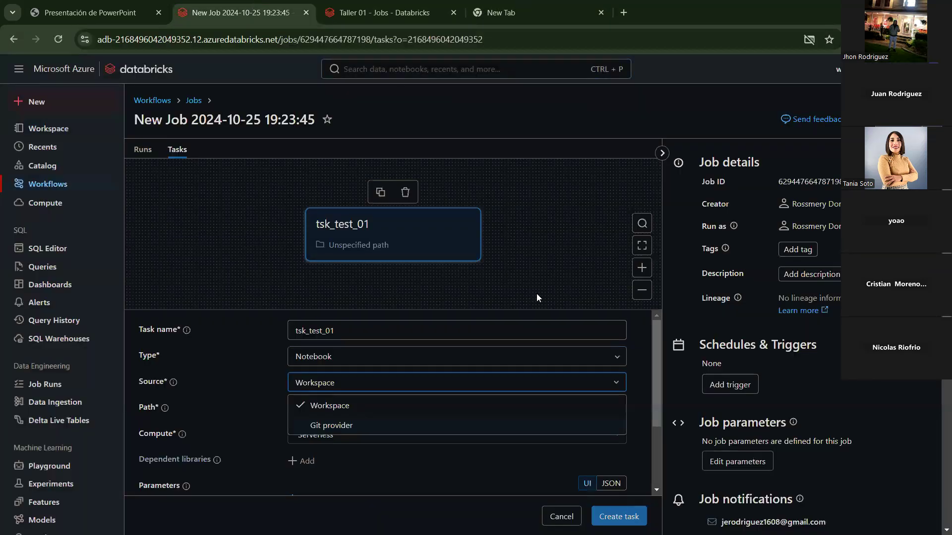
# Step: Switch the task source to Git provider, then set it back to Workspace
pyautogui.click(382, 425)
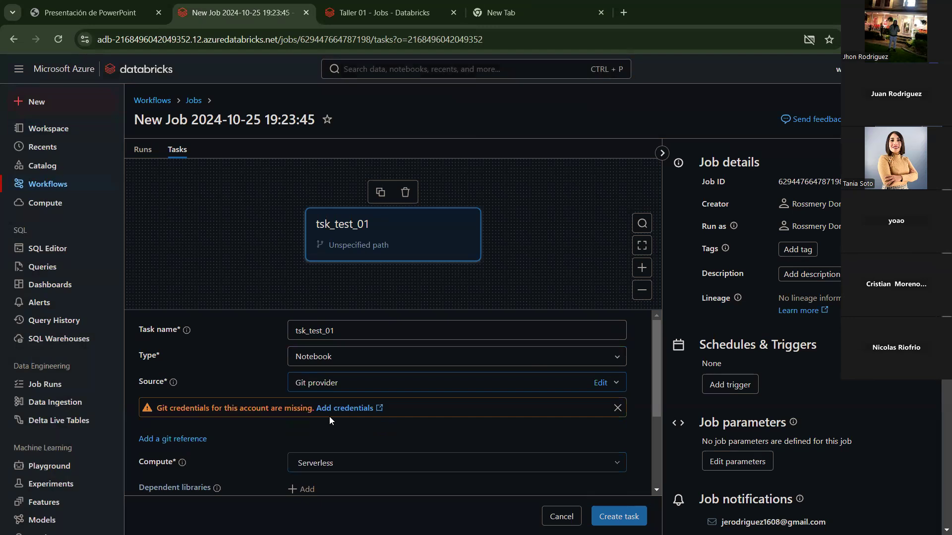
pyautogui.scroll(-2, 374, 421)
pyautogui.scroll(2, 373, 420)
pyautogui.click(367, 393)
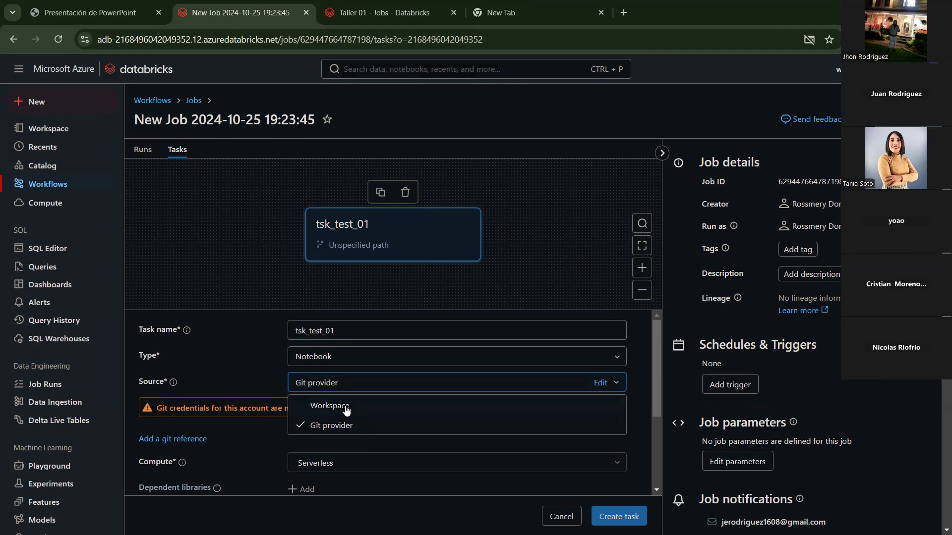
pyautogui.click(318, 406)
pyautogui.scroll(-1, 388, 404)
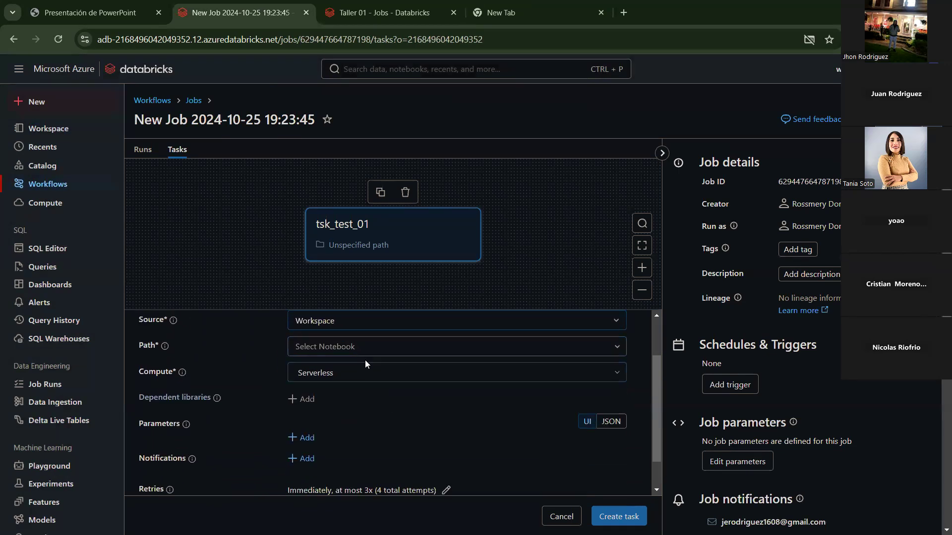
# Step: Browse the picker's folders (delta_tables_databricks, pyspark, taller_01, Users, Shared) without choosing a notebook
pyautogui.click(371, 350)
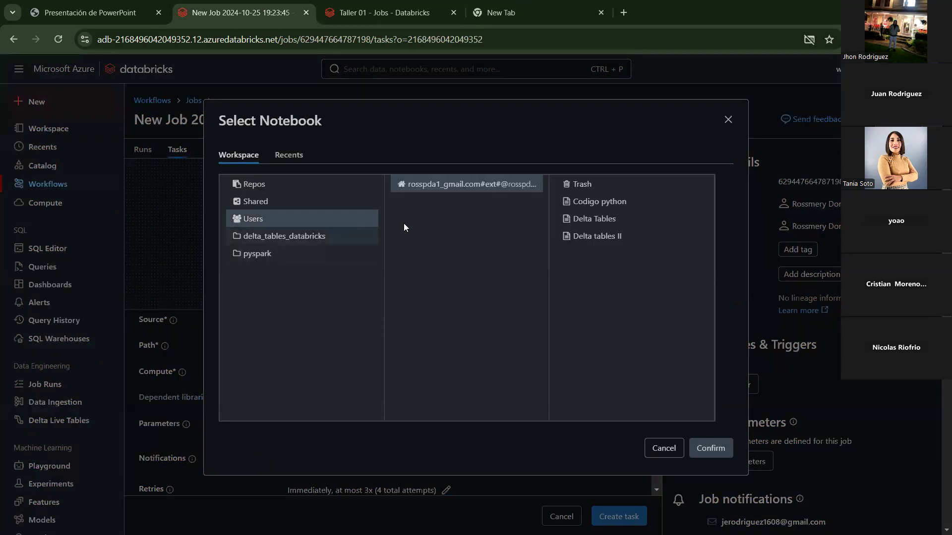
pyautogui.click(276, 235)
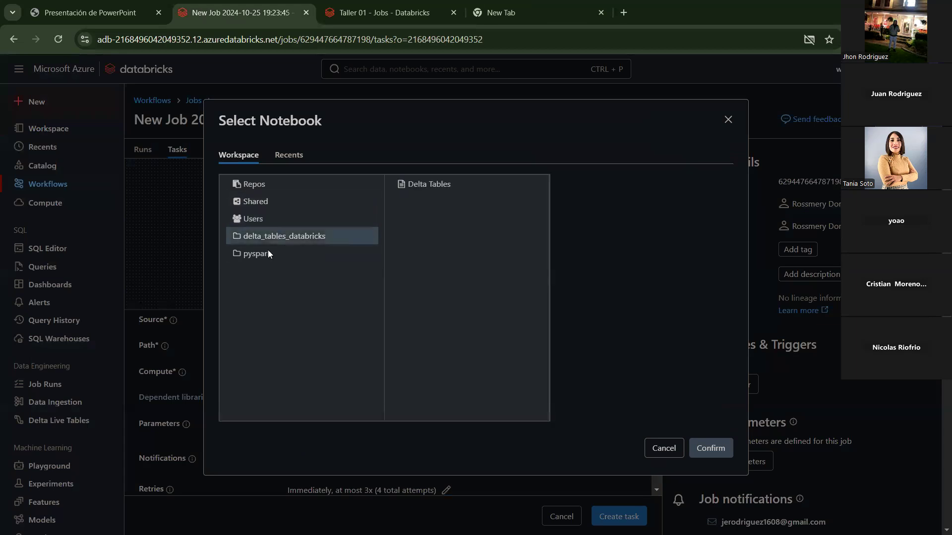
pyautogui.click(267, 252)
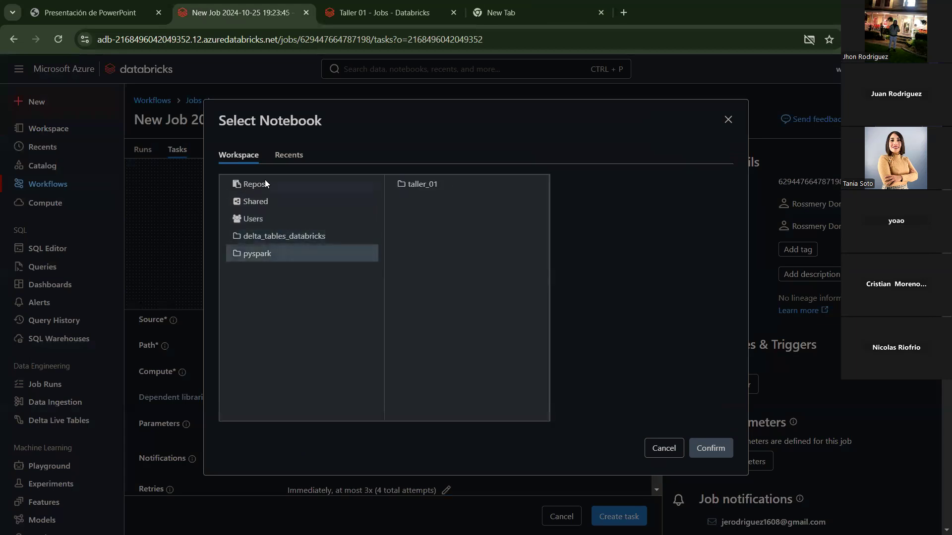
pyautogui.click(432, 182)
pyautogui.click(322, 235)
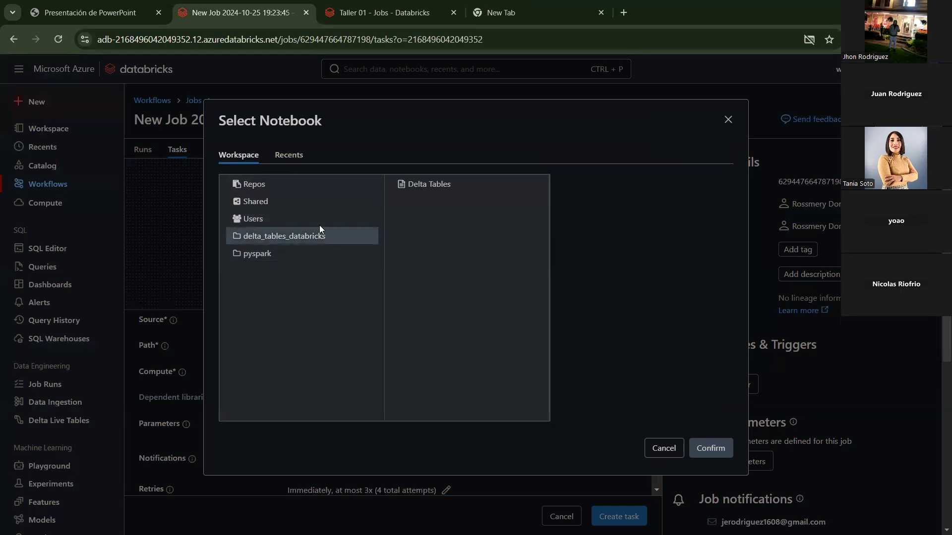
pyautogui.click(317, 217)
pyautogui.click(316, 205)
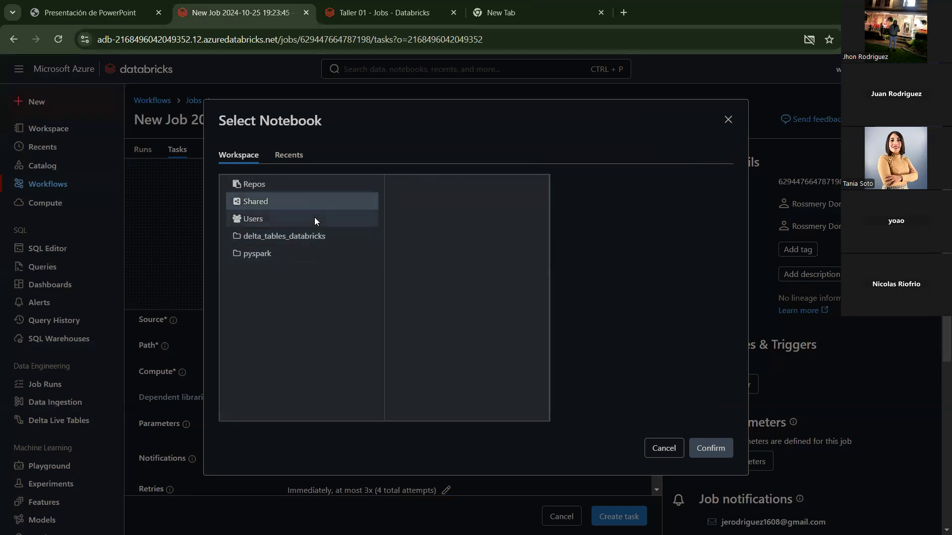
pyautogui.click(404, 11)
pyautogui.click(84, 129)
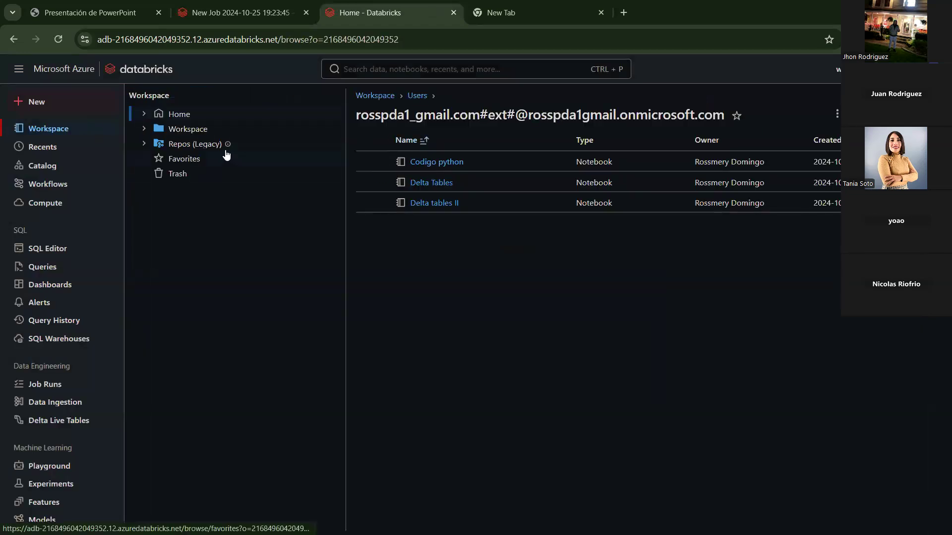
pyautogui.click(199, 134)
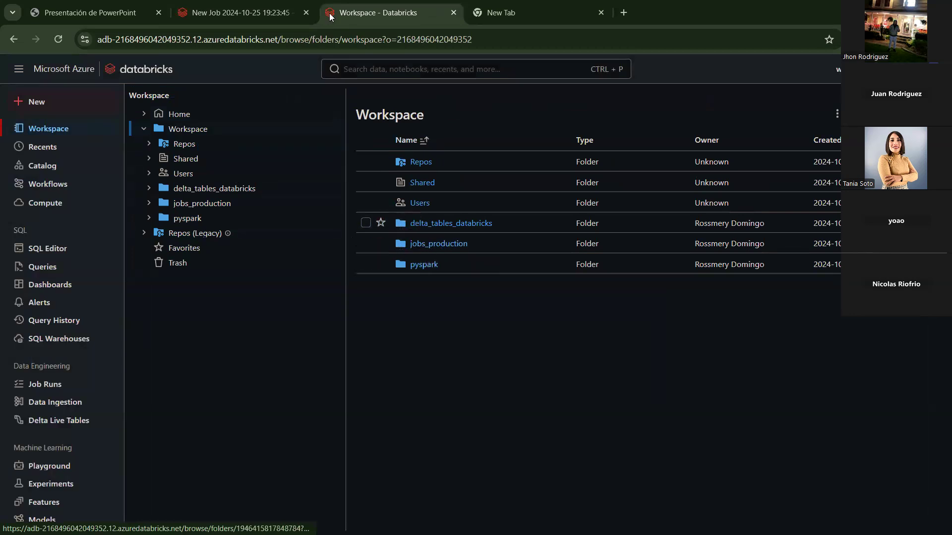
pyautogui.click(278, 2)
pyautogui.click(274, 216)
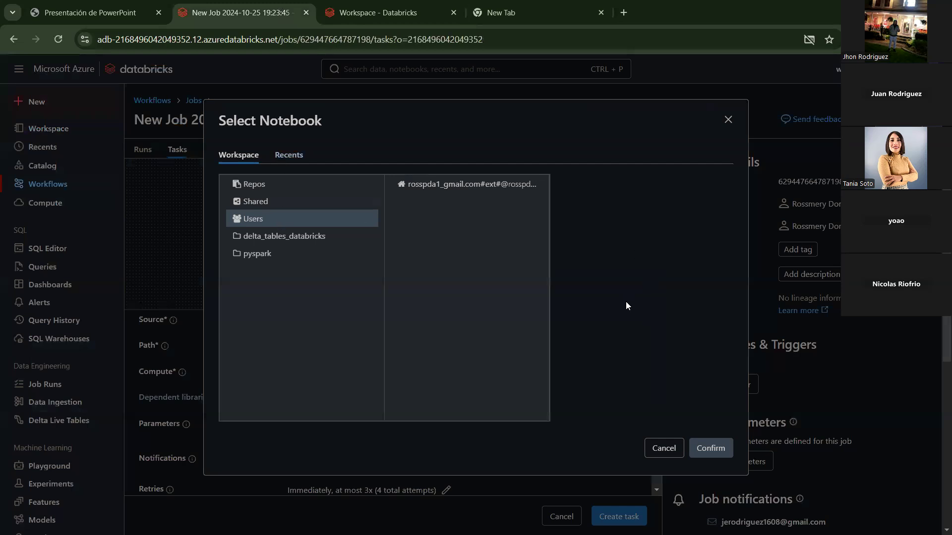
pyautogui.press('Escape')
# Step: Check the picker's recent notebooks, close it with no path chosen, and reload the job page
pyautogui.click(350, 348)
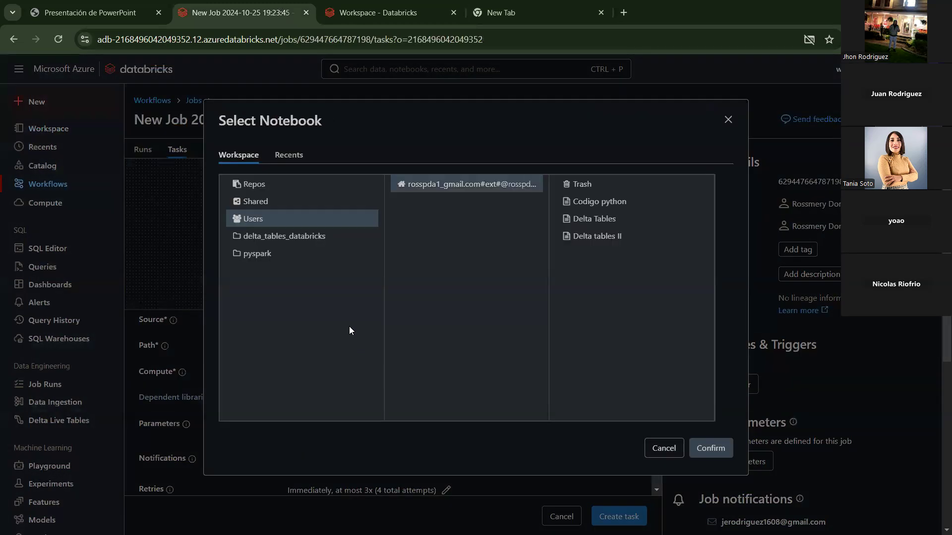
pyautogui.click(319, 236)
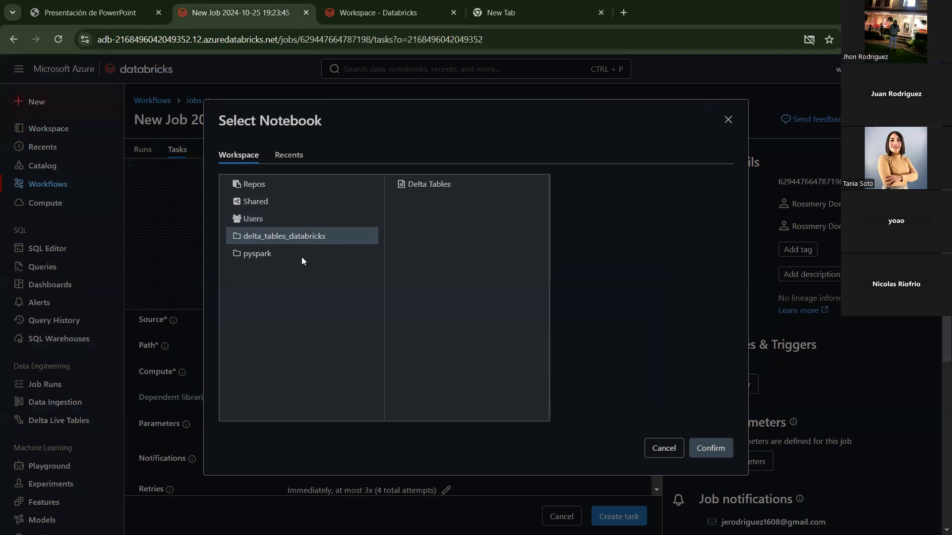
pyautogui.press('Escape')
pyautogui.click(311, 343)
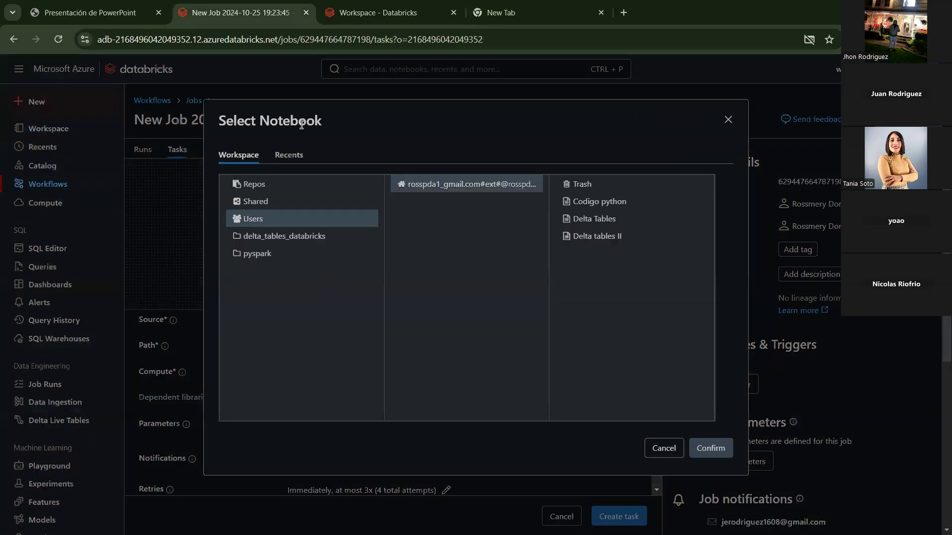
pyautogui.click(291, 156)
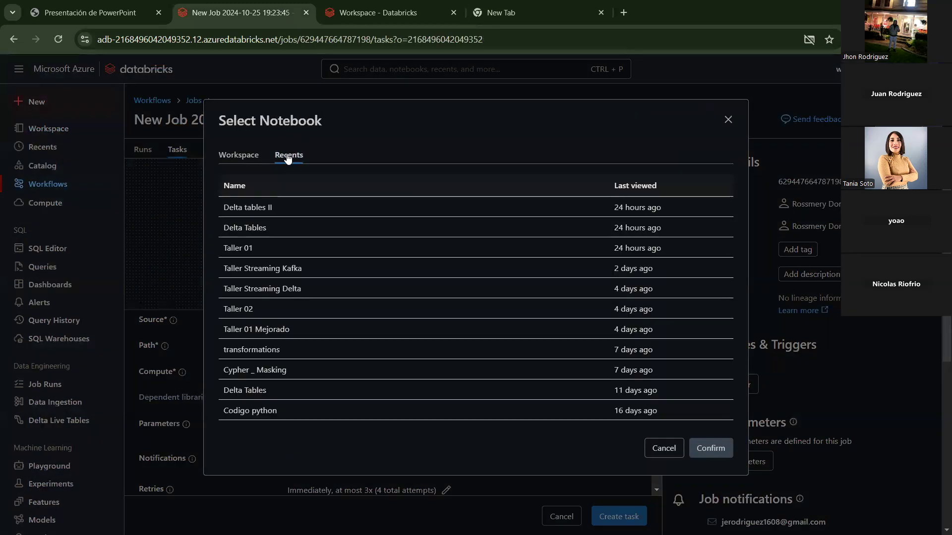
pyautogui.click(240, 157)
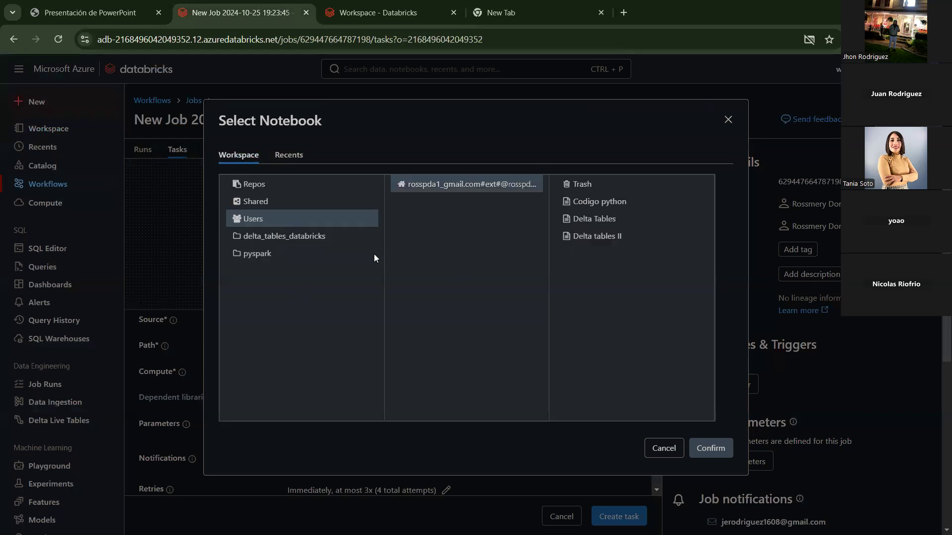
pyautogui.doubleClick(304, 241)
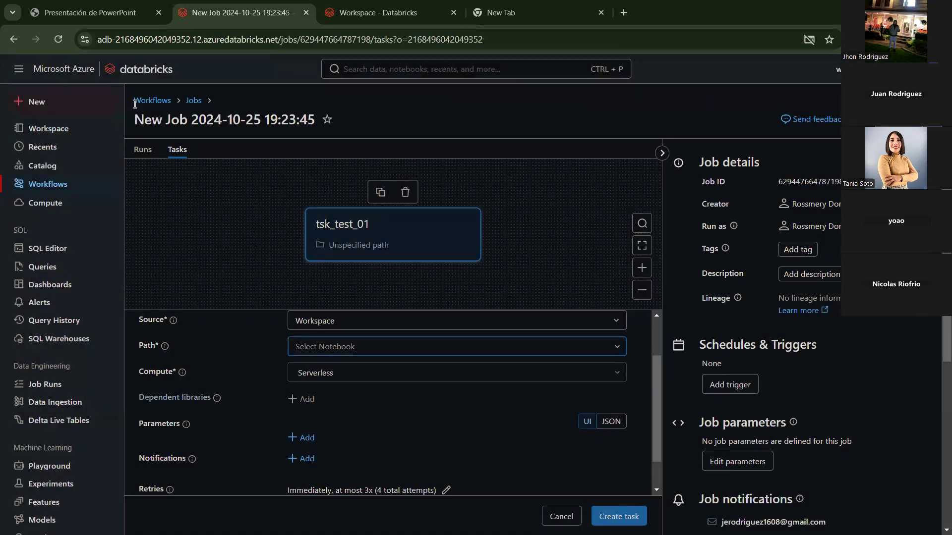
pyautogui.click(58, 39)
pyautogui.click(531, 116)
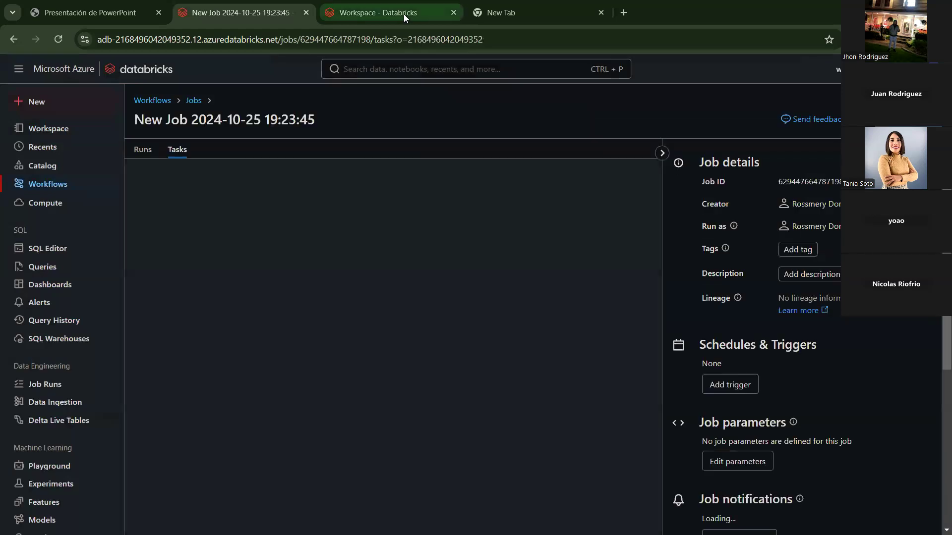
# Step: Keep Workspace as source and set the task path to /Workspace/jobs_production/Taller 01 - Jobs
pyautogui.click(392, 13)
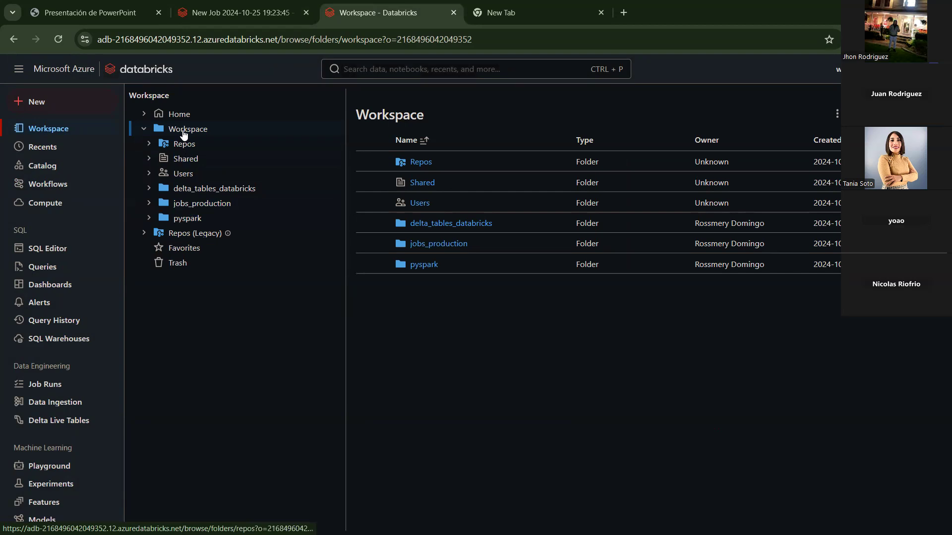
pyautogui.click(292, 7)
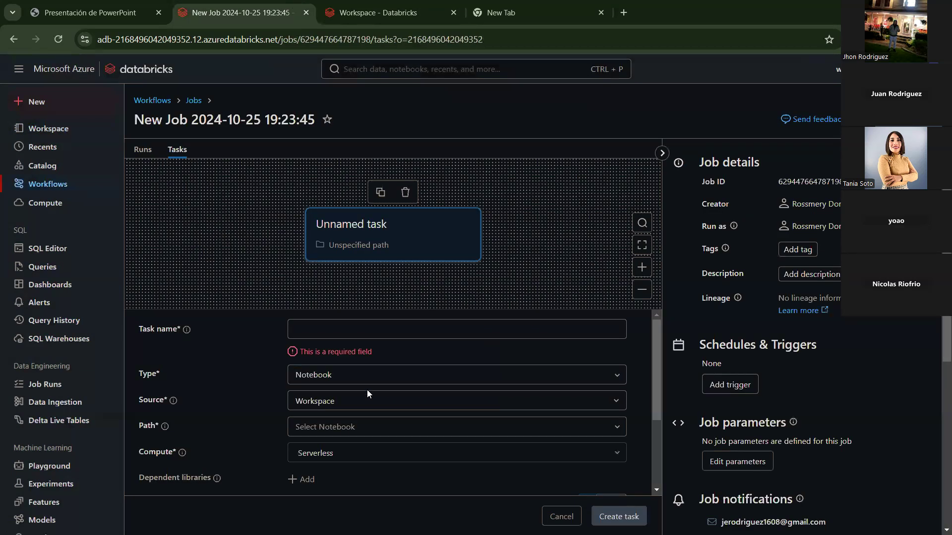
pyautogui.click(366, 375)
pyautogui.click(366, 403)
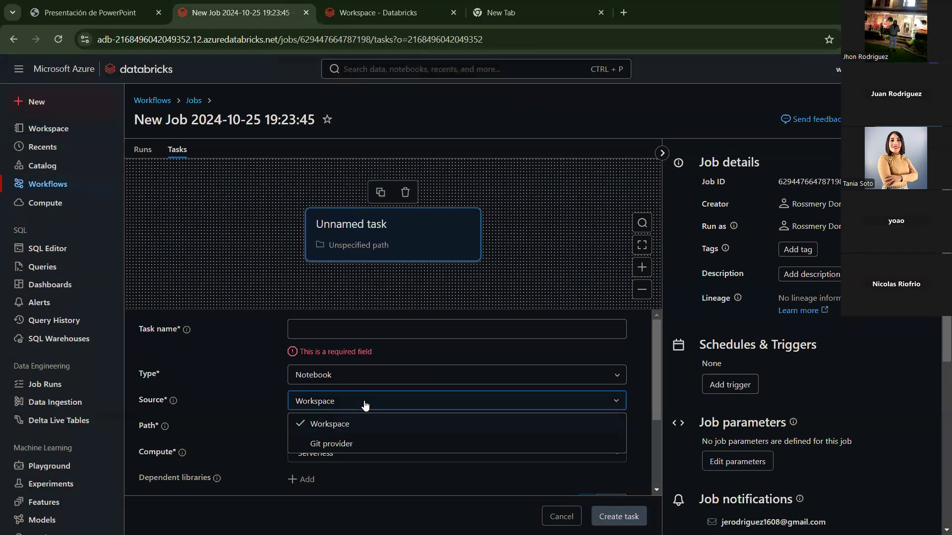
pyautogui.click(277, 382)
pyautogui.click(343, 425)
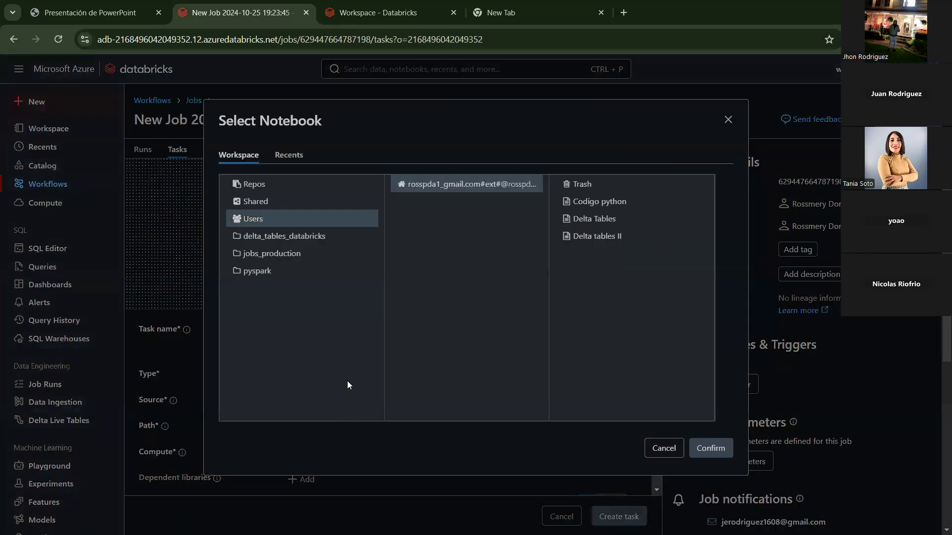
pyautogui.click(304, 255)
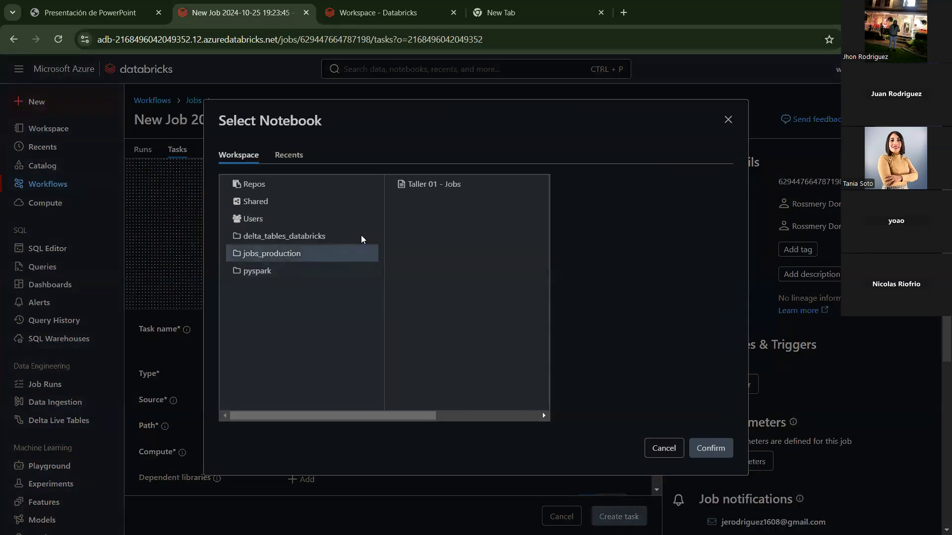
pyautogui.click(439, 183)
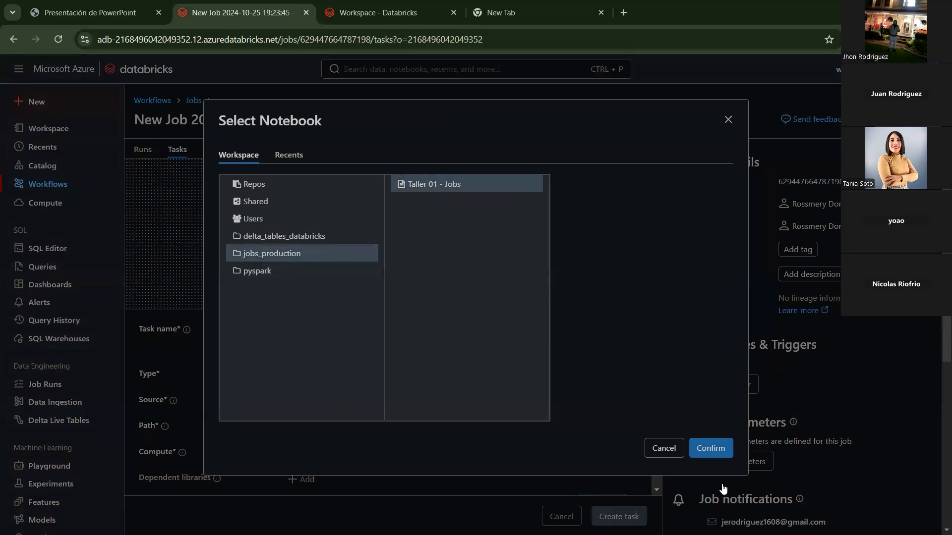
pyautogui.click(713, 450)
pyautogui.click(358, 331)
pyautogui.click(358, 331)
# Step: Name the task tsk_demo_01, run it on the all-purpose cluster, and create it
pyautogui.write('tsk_91')
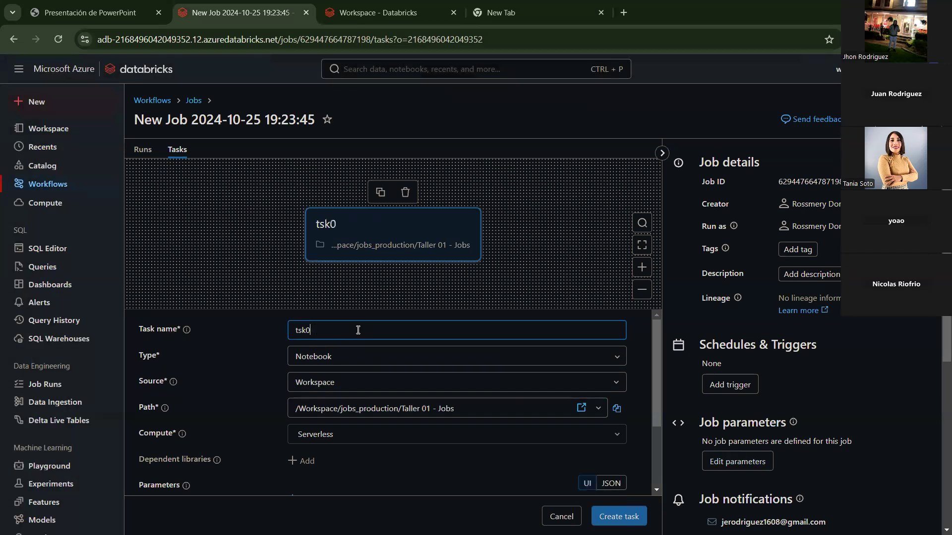
pyautogui.write('demo_01')
pyautogui.scroll(-1, 391, 377)
pyautogui.scroll(1, 422, 427)
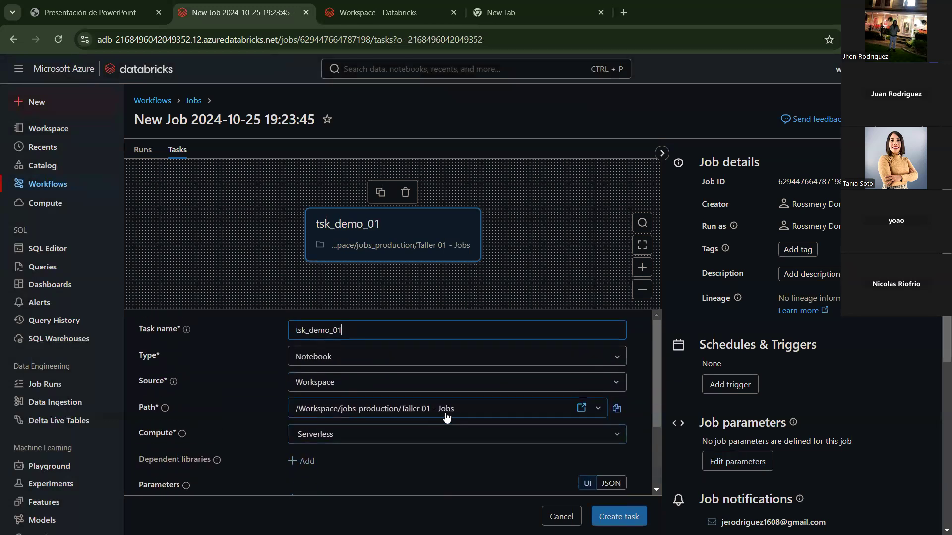
pyautogui.scroll(-1, 476, 418)
pyautogui.click(353, 376)
pyautogui.scroll(-1, 406, 274)
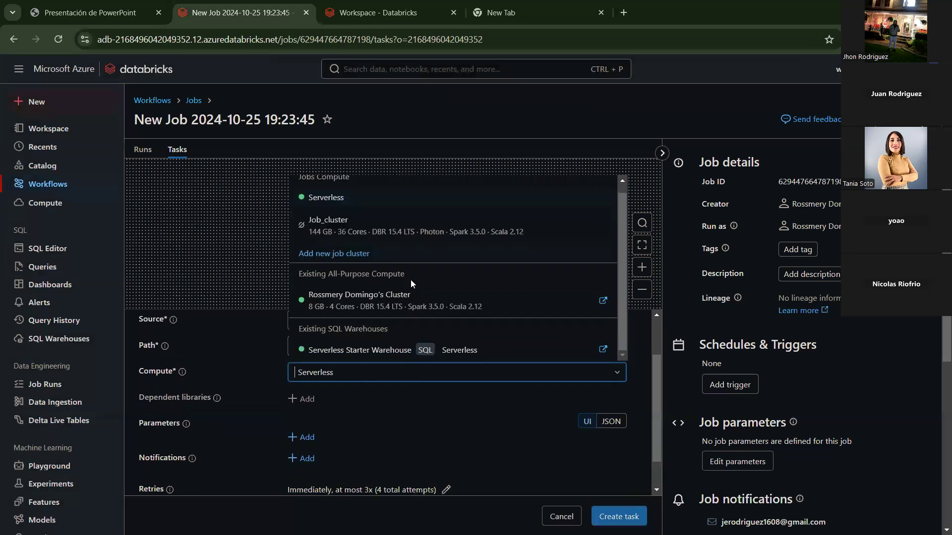
pyautogui.click(396, 305)
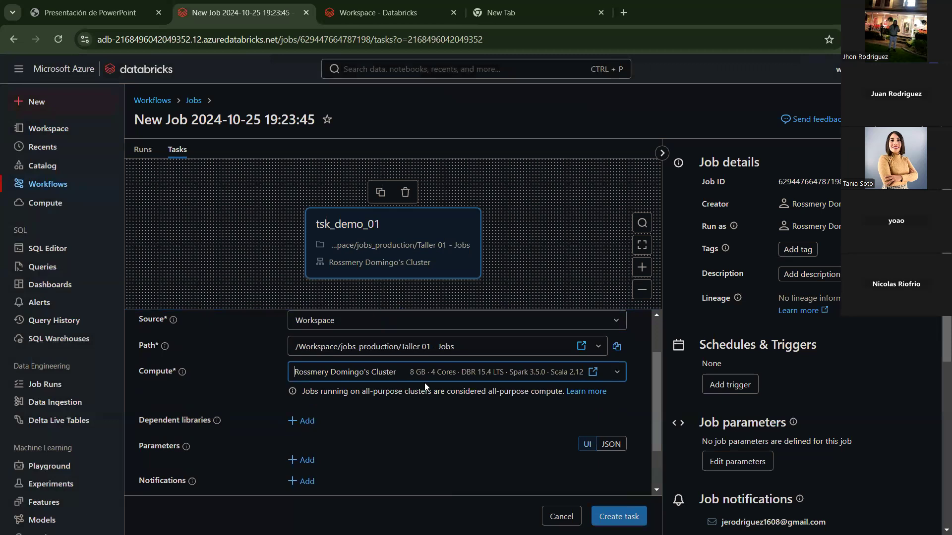
pyautogui.scroll(-1, 437, 407)
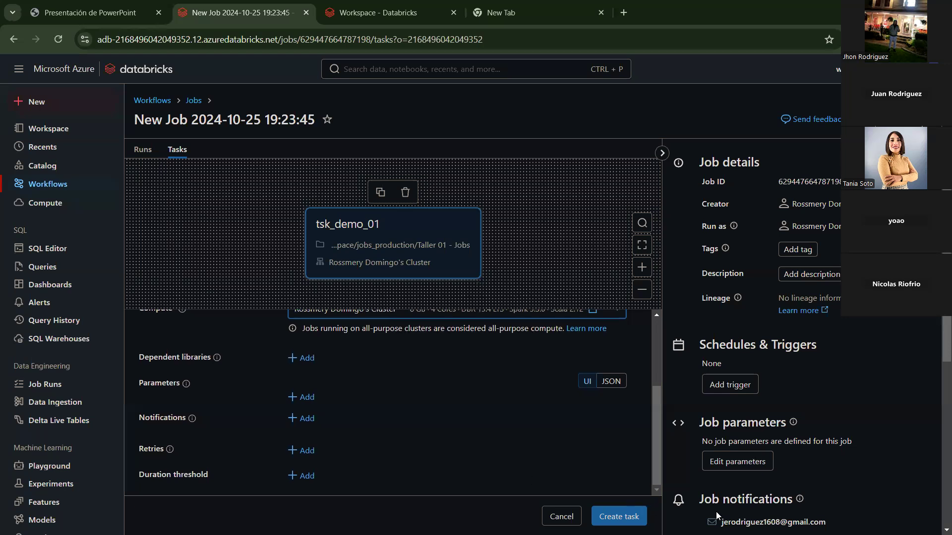
pyautogui.click(626, 517)
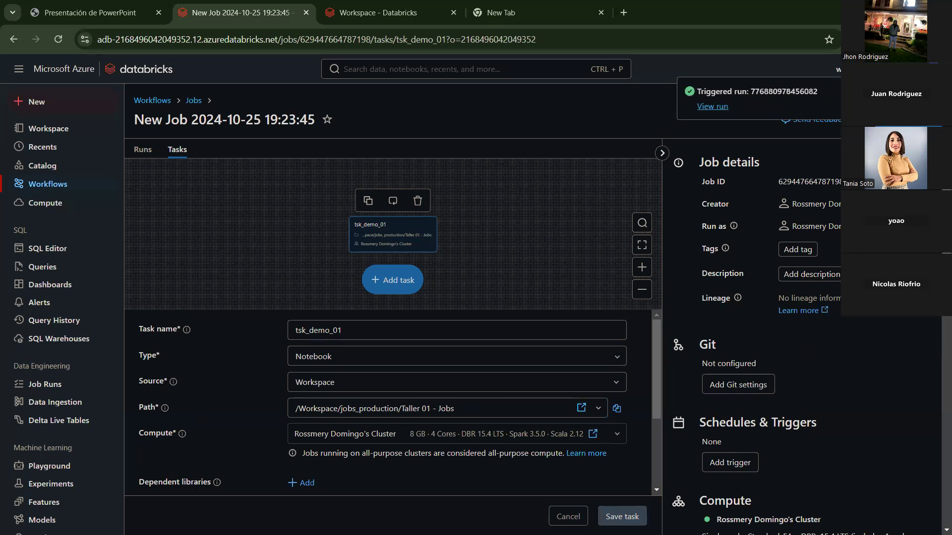
pyautogui.click(144, 150)
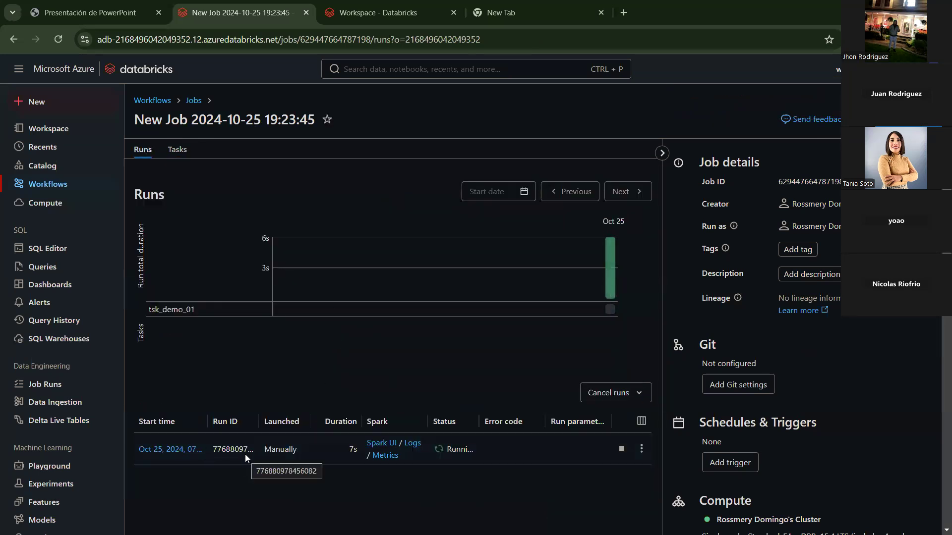
pyautogui.moveTo(448, 478); pyautogui.dragTo(313, 486)
pyautogui.click(188, 451)
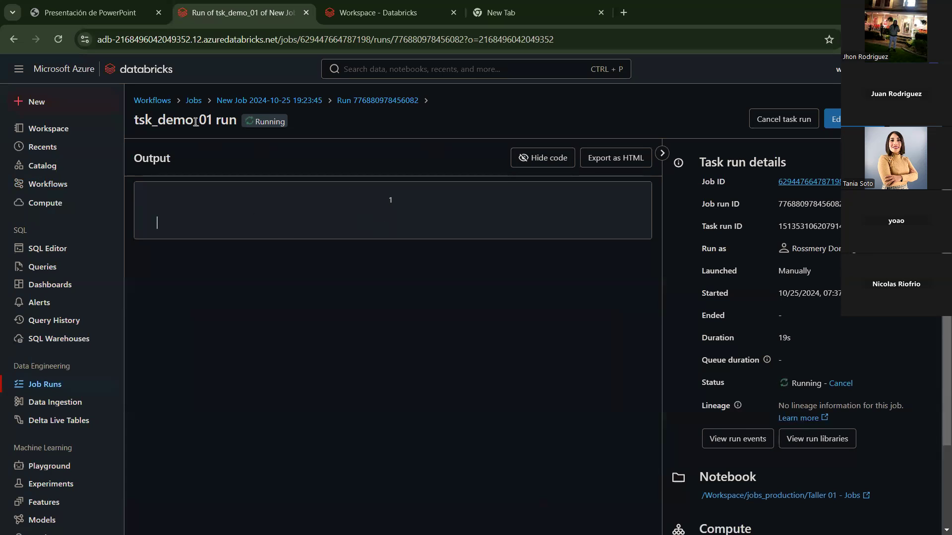
pyautogui.click(232, 103)
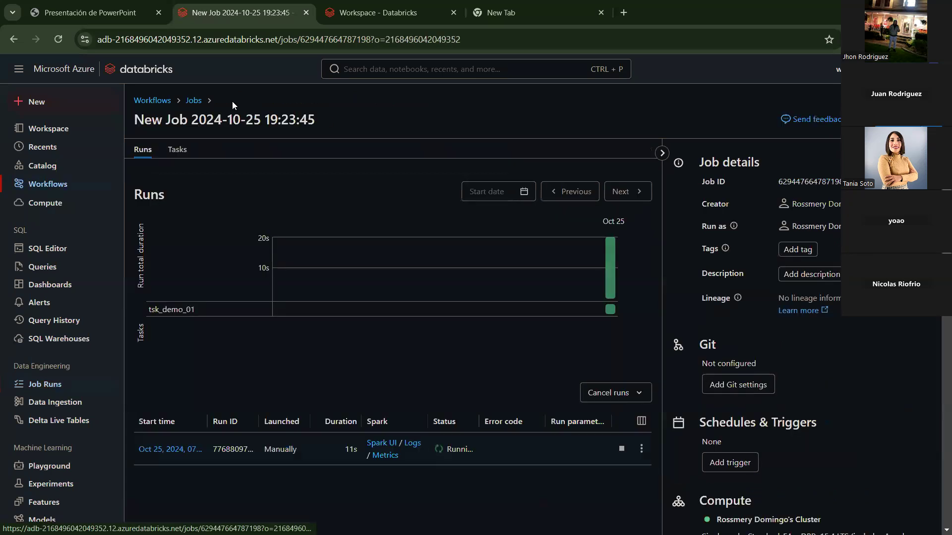
pyautogui.click(175, 149)
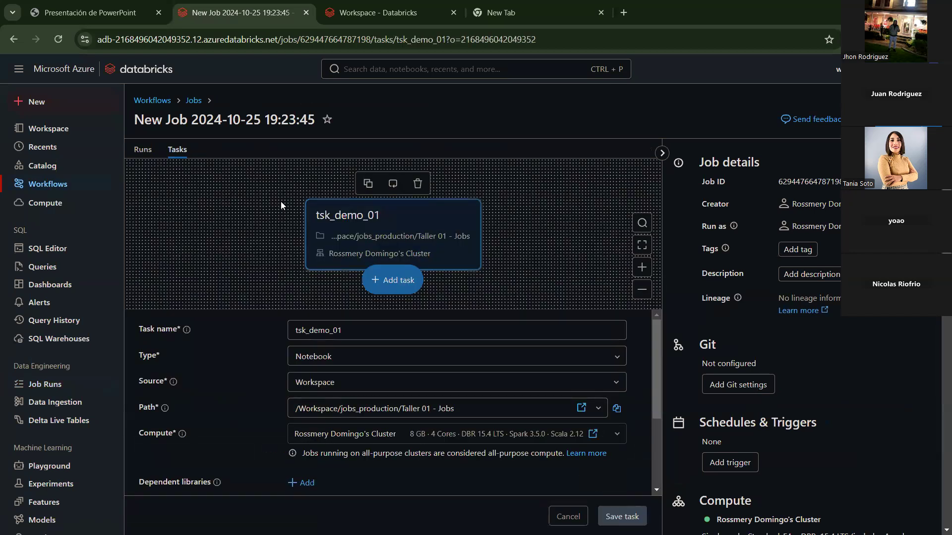
pyautogui.scroll(-3, 405, 425)
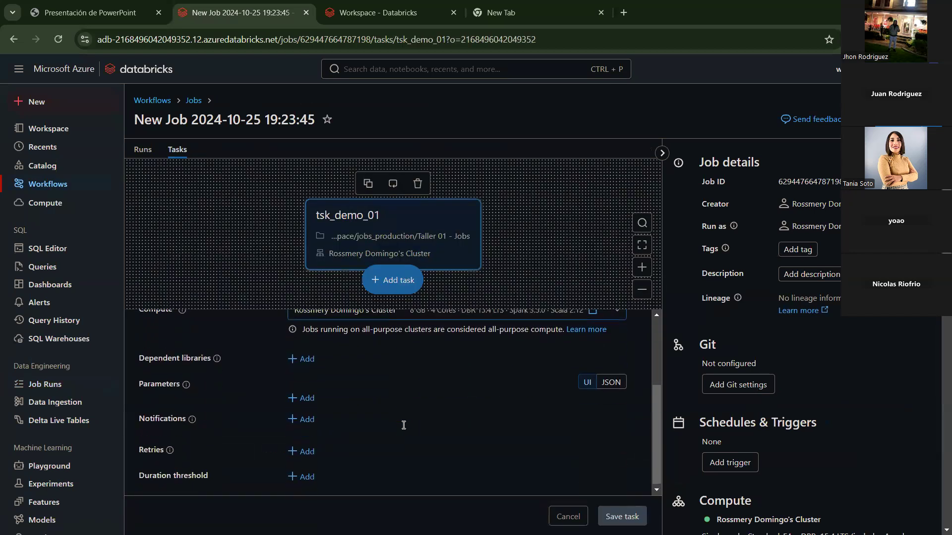
# Step: Add an empty parameter row to tsk_demo_01 and open the Taller 01 - Jobs notebook in jobs_production
pyautogui.click(304, 399)
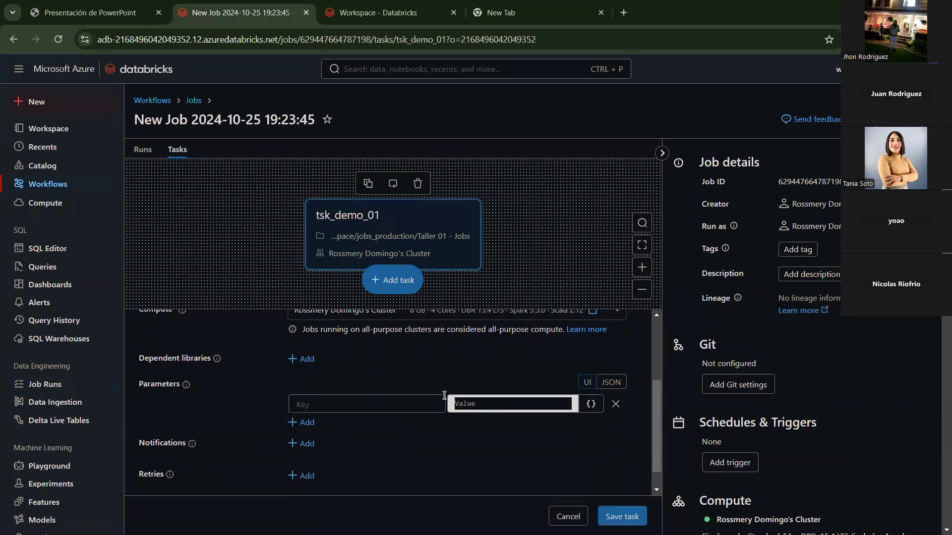
pyautogui.click(417, 17)
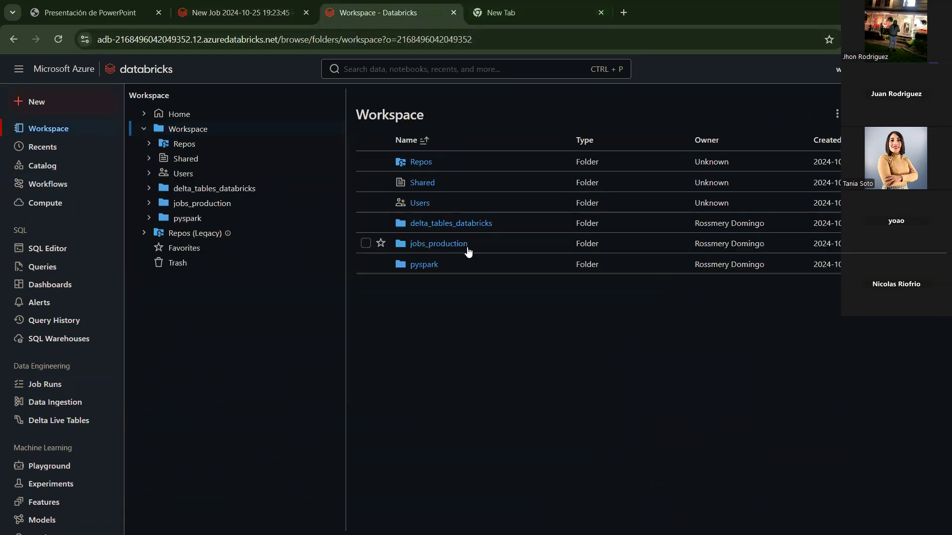
pyautogui.click(437, 245)
pyautogui.click(418, 162)
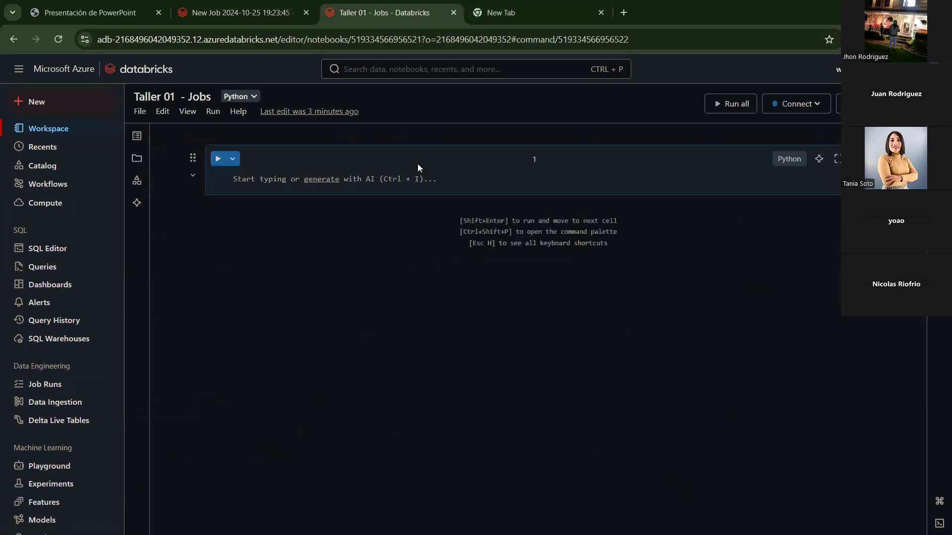
# Step: Type dbutils.widgets.get(" into the notebook's first cell
pyautogui.write('selec')
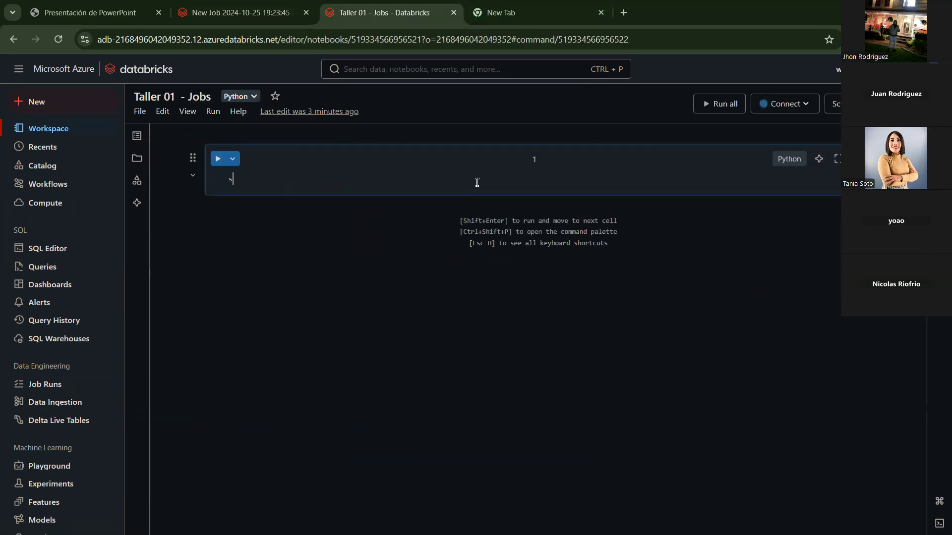
pyautogui.press('BackSpace')
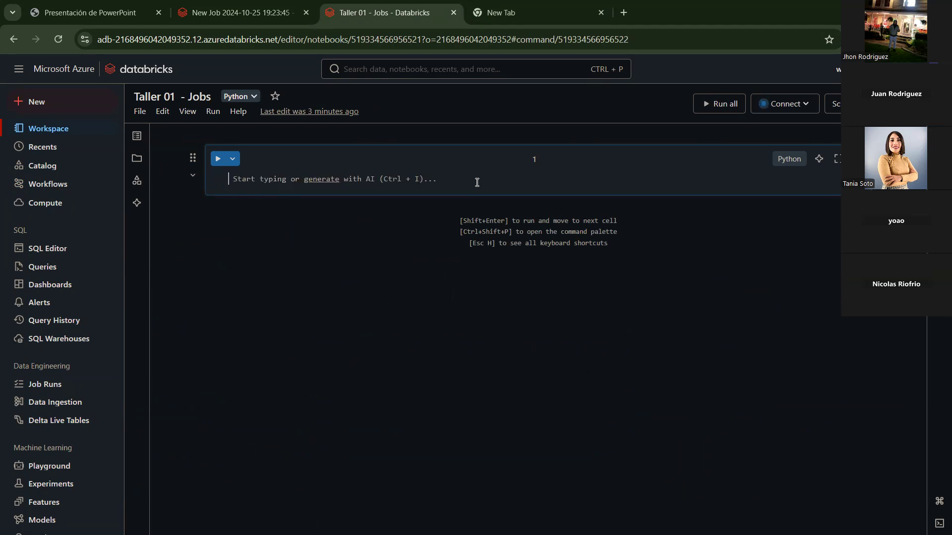
pyautogui.write('s')
pyautogui.press('BackSpace')
pyautogui.write('s')
pyautogui.press('BackSpace')
pyautogui.write('dbutils.')
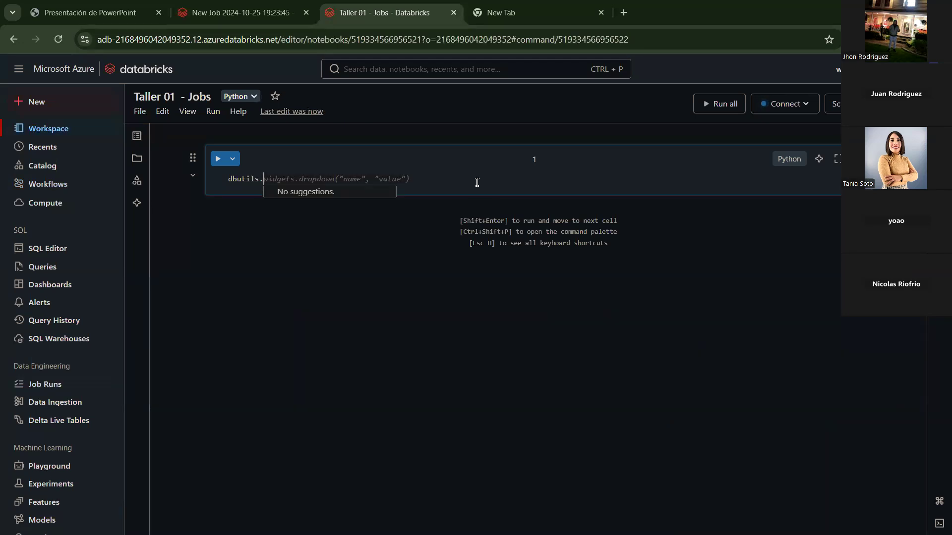
pyautogui.write('wi  .')
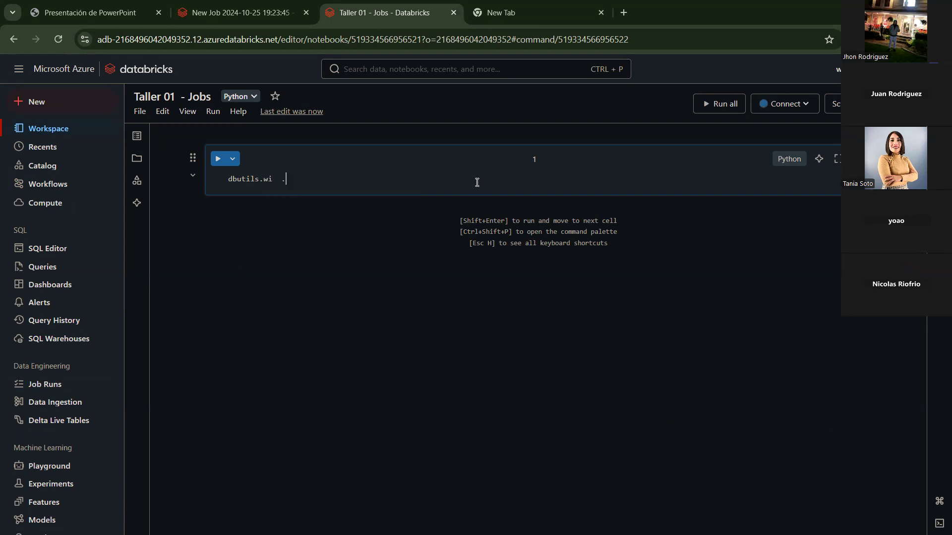
pyautogui.press('BackSpace')
pyautogui.press('BackSpace')
pyautogui.press('BackSpace')
pyautogui.press('Tab')
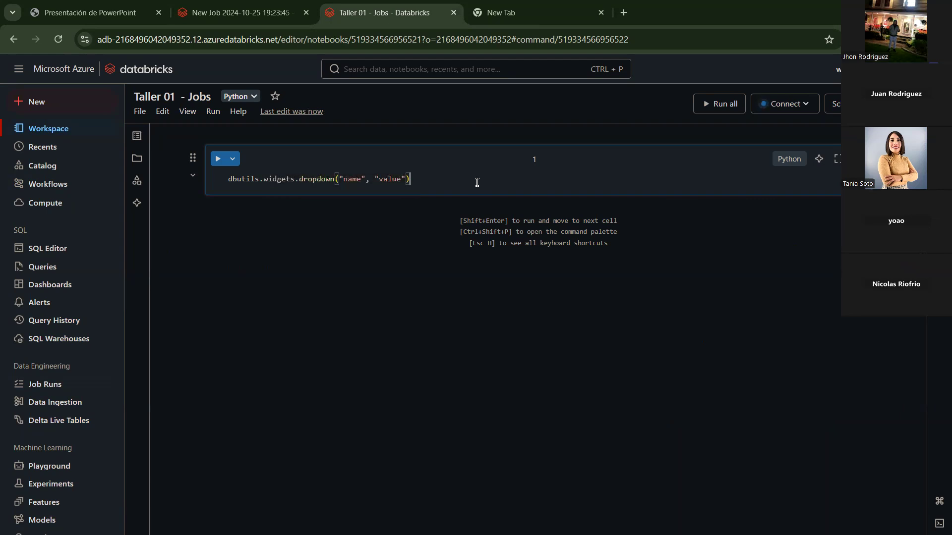
pyautogui.press('BackSpace')
pyautogui.write('get("')
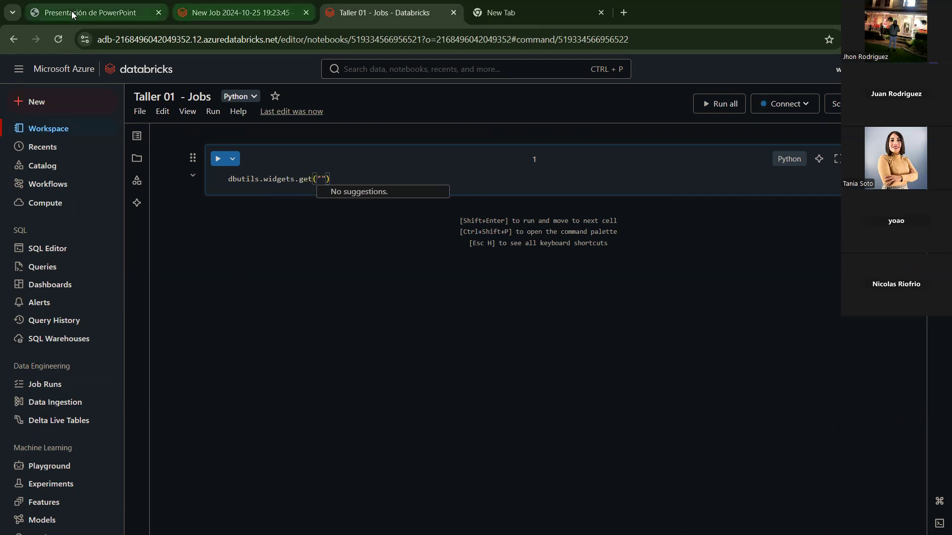
# Step: Scroll the presentation PDF to the dbutils.jobs task values slide, then go back to the job's task settings
pyautogui.click(90, 13)
pyautogui.scroll(-4, 607, 335)
pyautogui.scroll(-20, 605, 337)
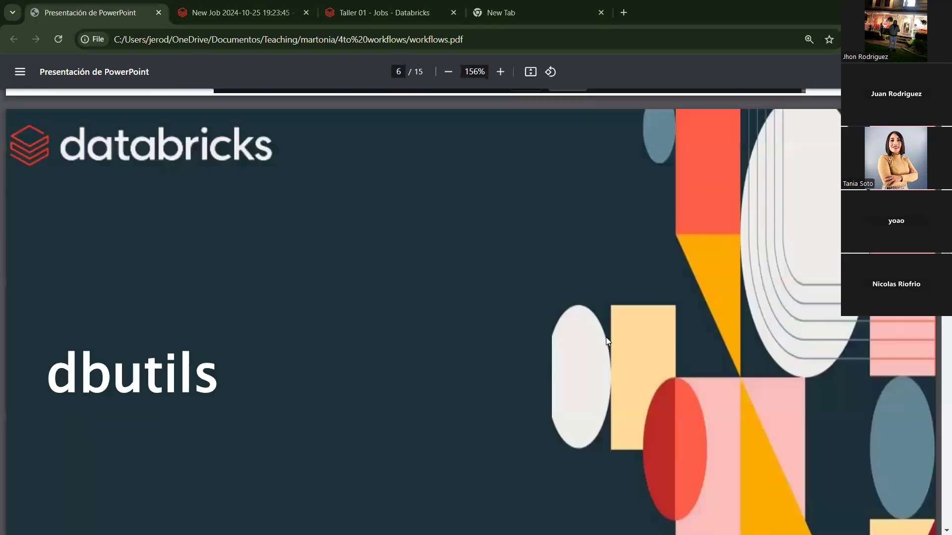
pyautogui.scroll(-1, 485, 332)
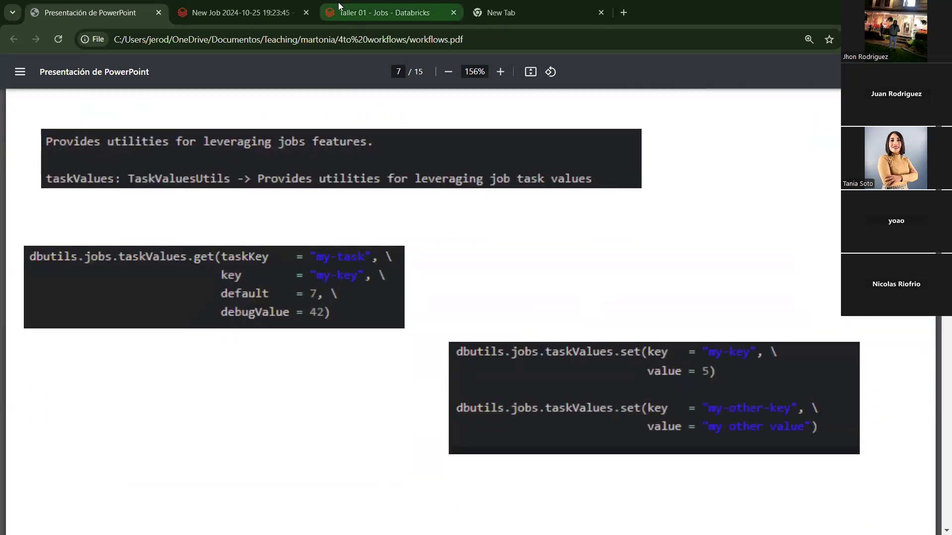
pyautogui.click(382, 13)
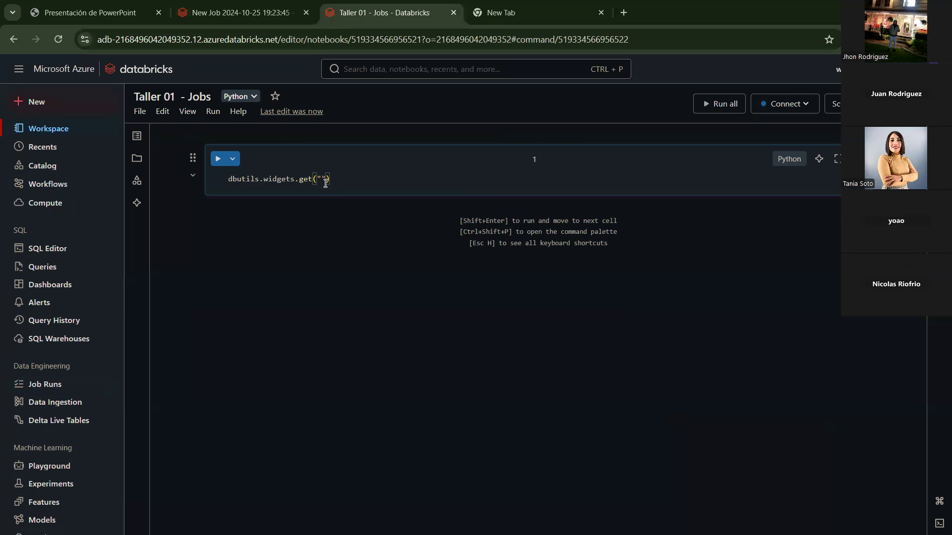
pyautogui.click(242, 12)
# Step: Add task parameter seconds with value 10 and save the task
pyautogui.click(403, 411)
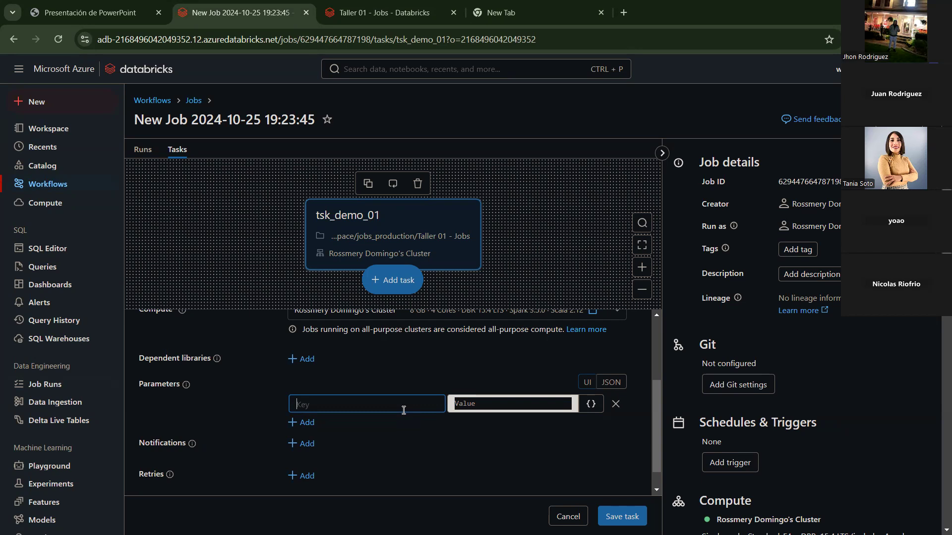
pyautogui.write('seconds')
pyautogui.click(512, 405)
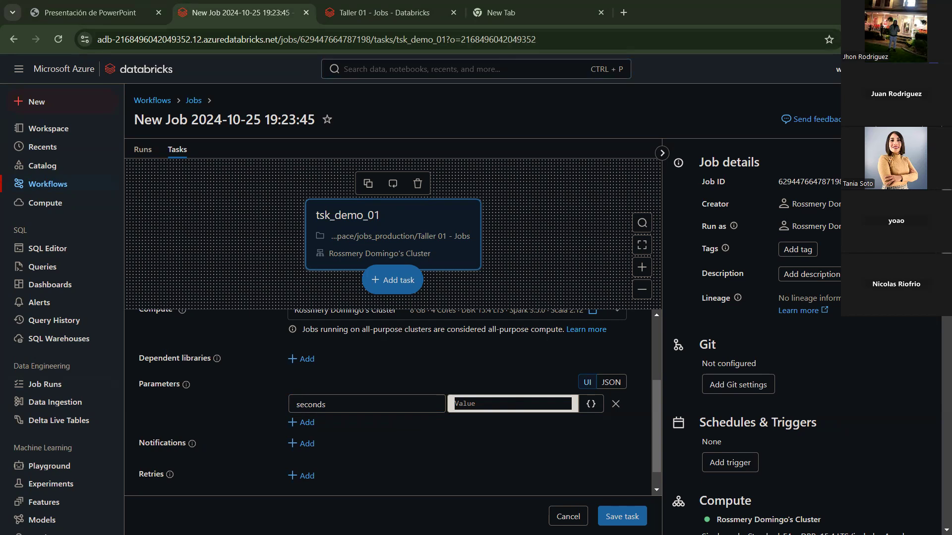
pyautogui.write('10')
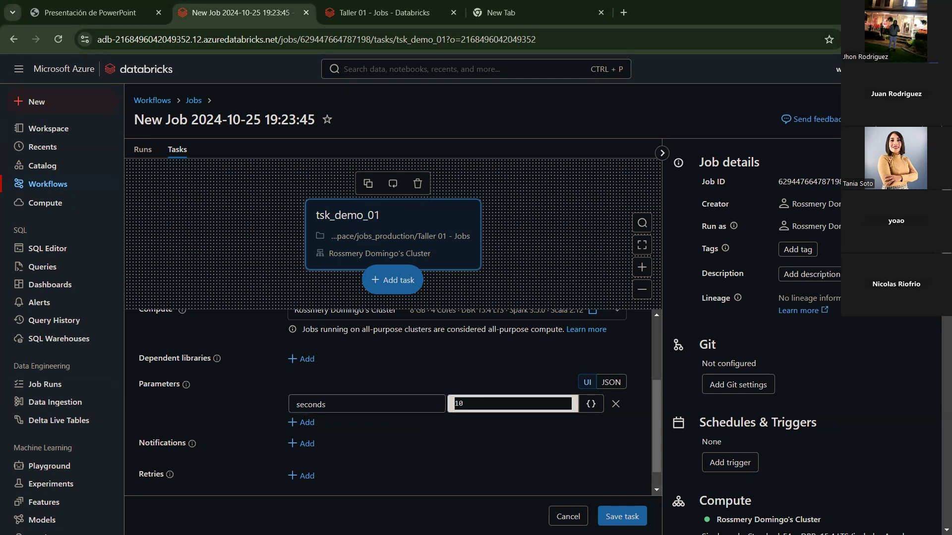
pyautogui.click(622, 516)
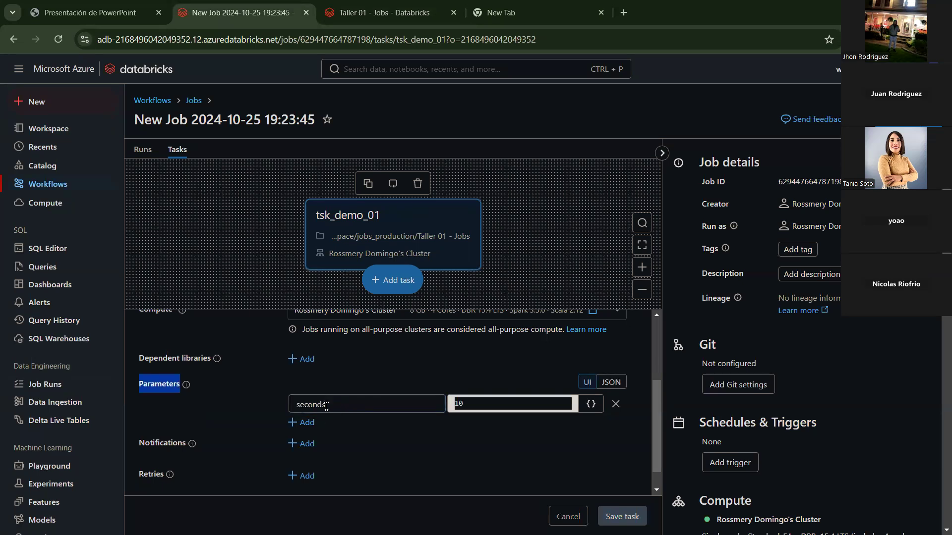
# Step: Insert 'seconds =' before dbutils.widgets.get in the notebook cell, ready to fill the widget name
pyautogui.click(354, 9)
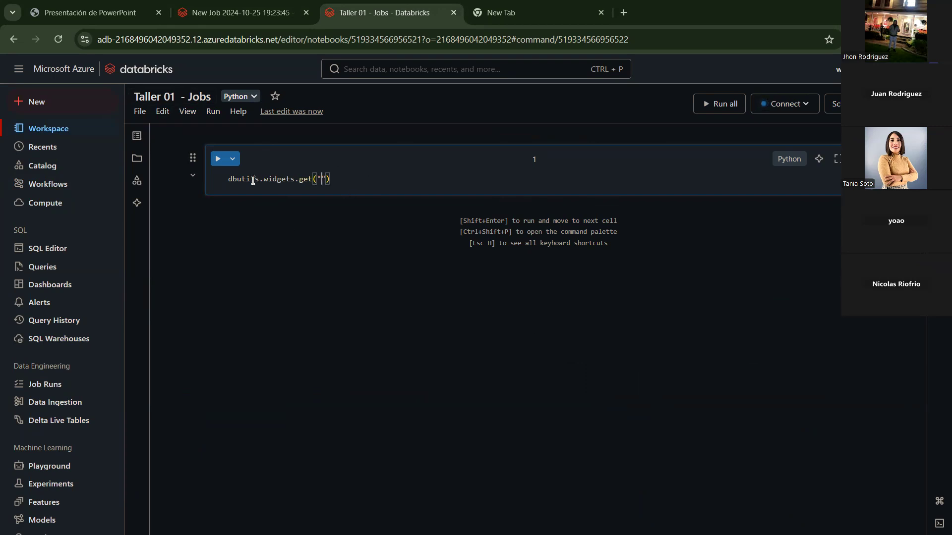
pyautogui.click(229, 179)
pyautogui.write('seconds =')
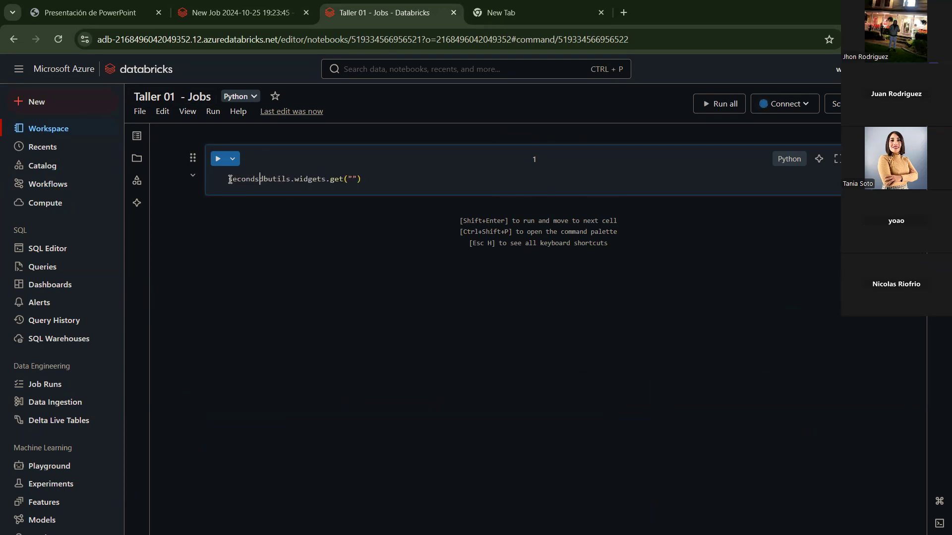
pyautogui.hotkey('ctrl', '+')
pyautogui.click(387, 190)
# Step: Rename the task parameter key to p_seconds and copy the new name
pyautogui.write('seconds')
pyautogui.doubleClick(391, 190)
pyautogui.click(260, 13)
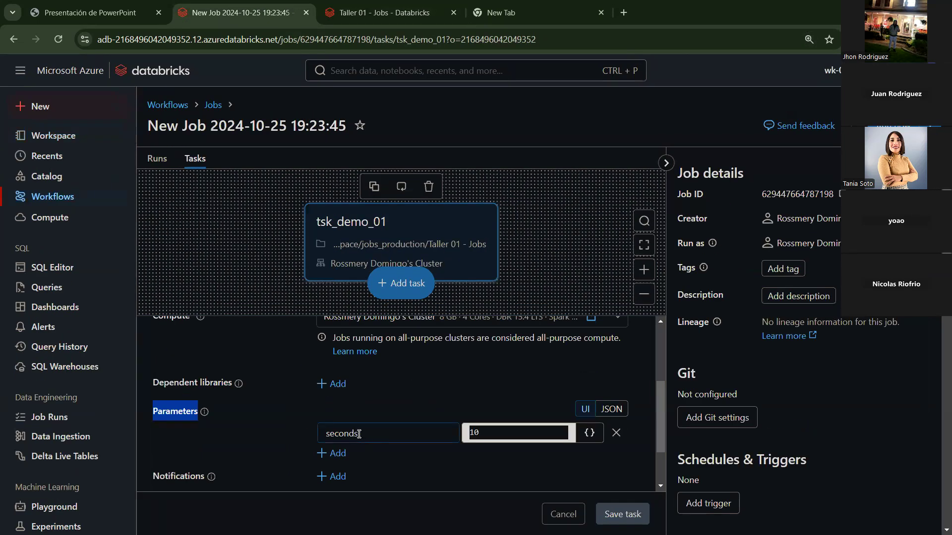
pyautogui.click(331, 435)
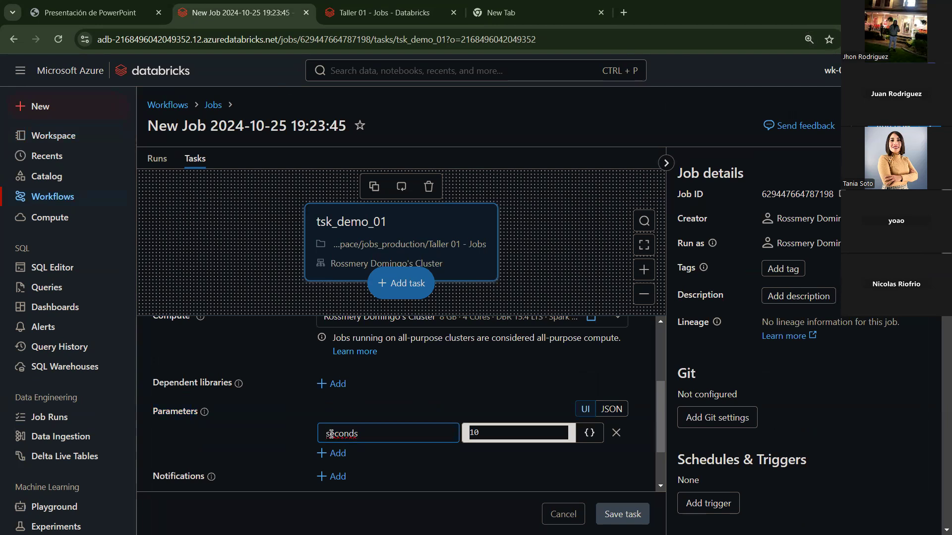
pyautogui.write('p_')
pyautogui.doubleClick(331, 434)
pyautogui.hotkey('ctrl', 'c')
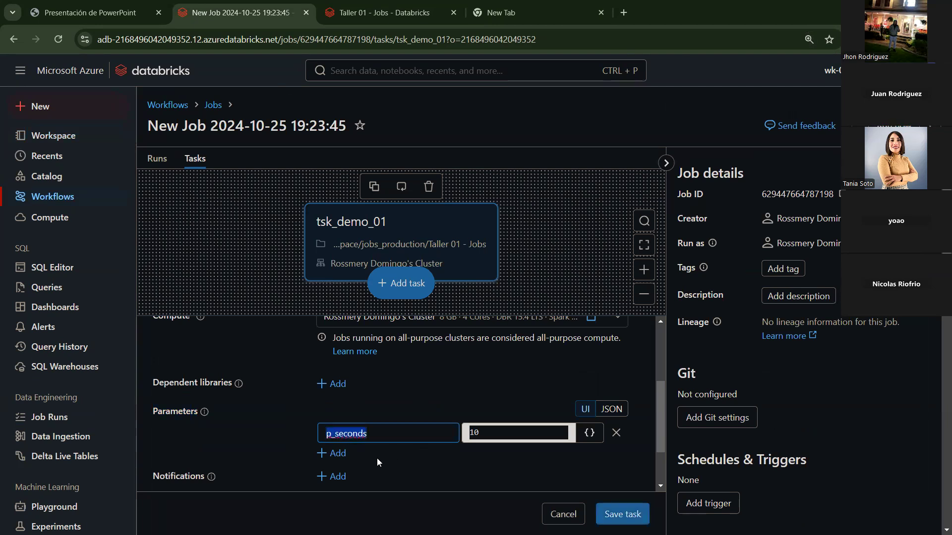
# Step: Make the notebook's get() read the p_seconds widget and add print(seconds) below it
pyautogui.click(390, 13)
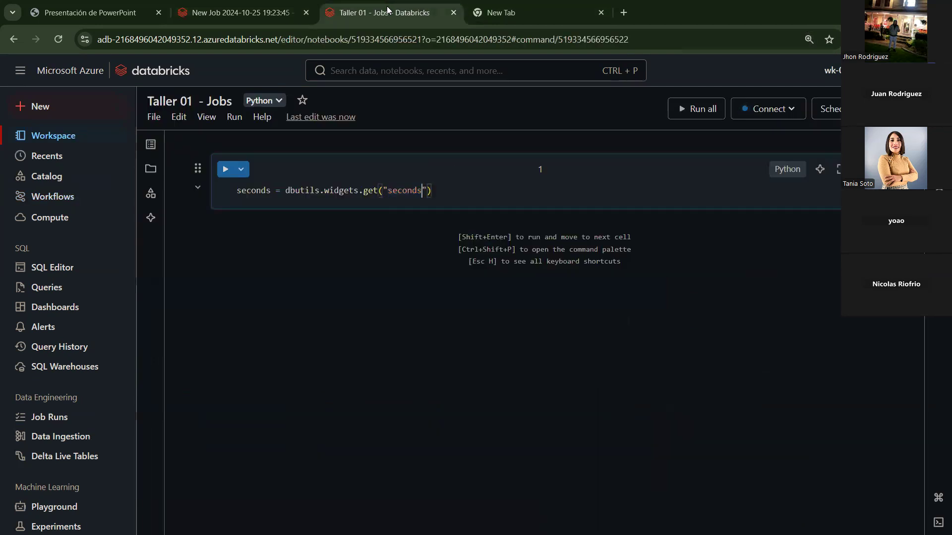
pyautogui.doubleClick(416, 191)
pyautogui.hotkey('ctrl', 'v')
pyautogui.press('Return')
pyautogui.press('Return')
pyautogui.write('print(')
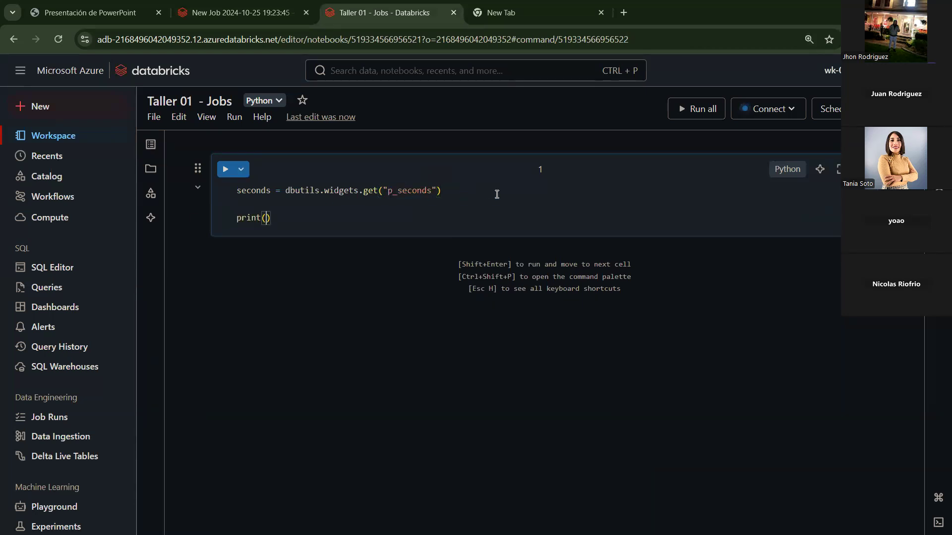
pyautogui.write('seconds')
pyautogui.click(278, 12)
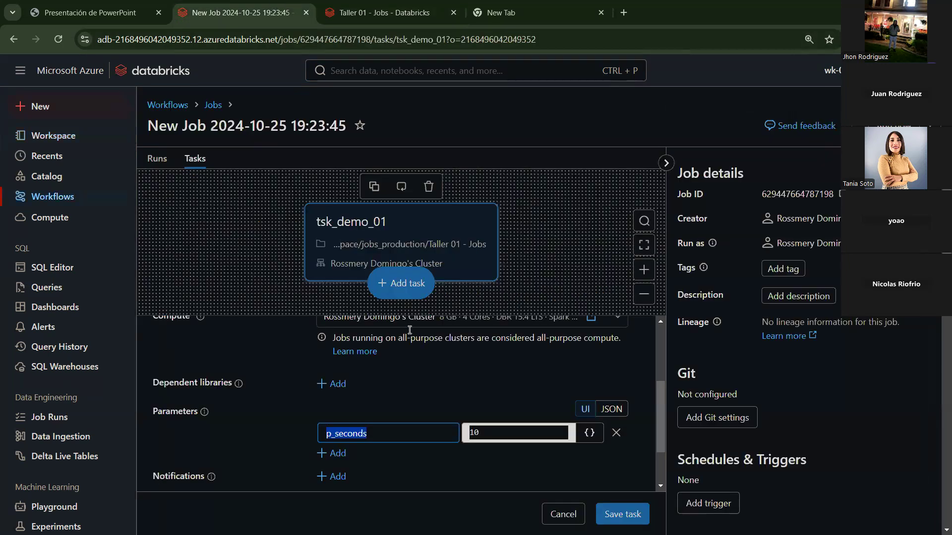
# Step: Save the task, run the job now, and open the newest run
pyautogui.click(631, 516)
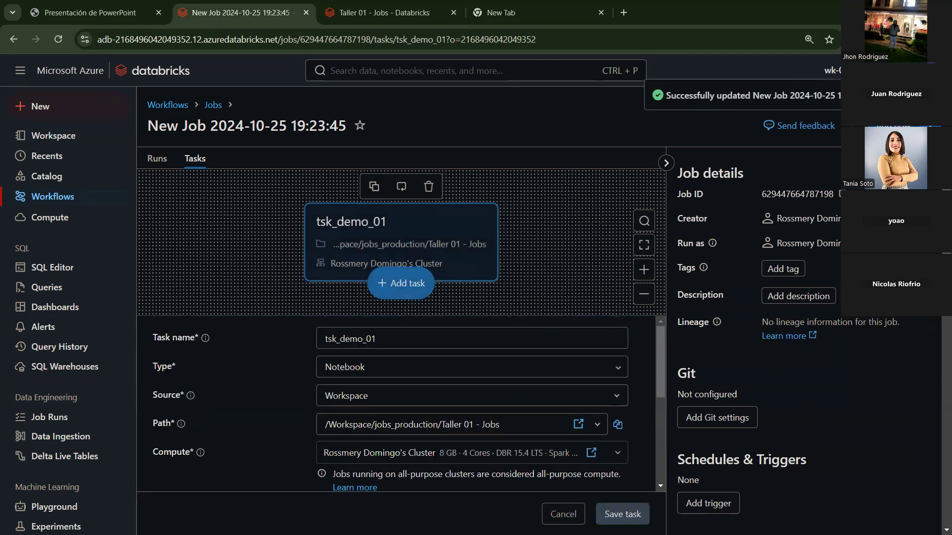
pyautogui.click(168, 157)
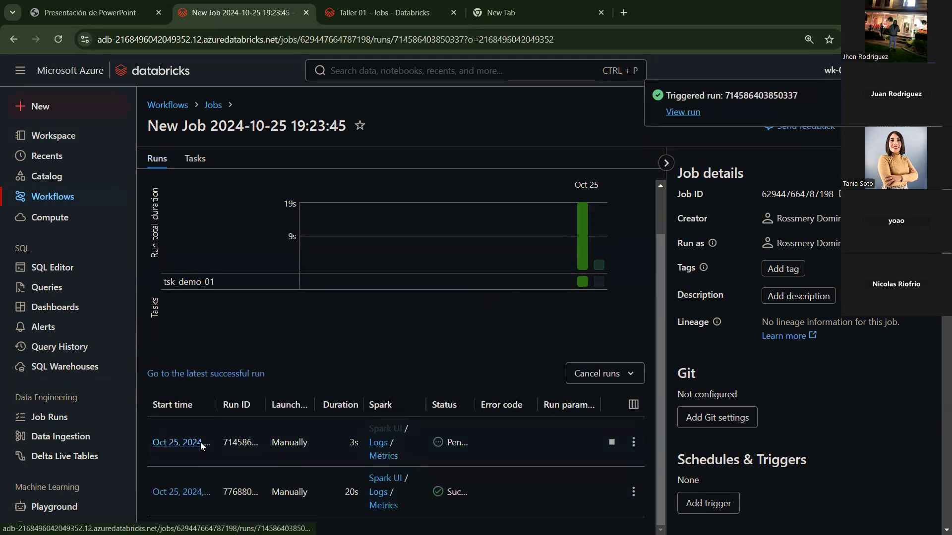
pyautogui.click(200, 442)
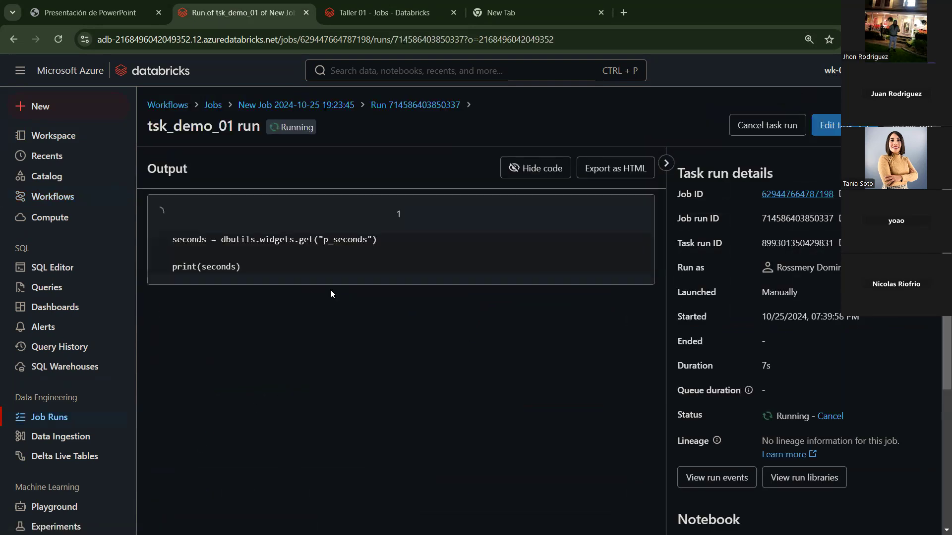
# Step: Review the run's notebook code and its p_seconds parameter value of 10
pyautogui.moveTo(243, 270); pyautogui.dragTo(171, 243)
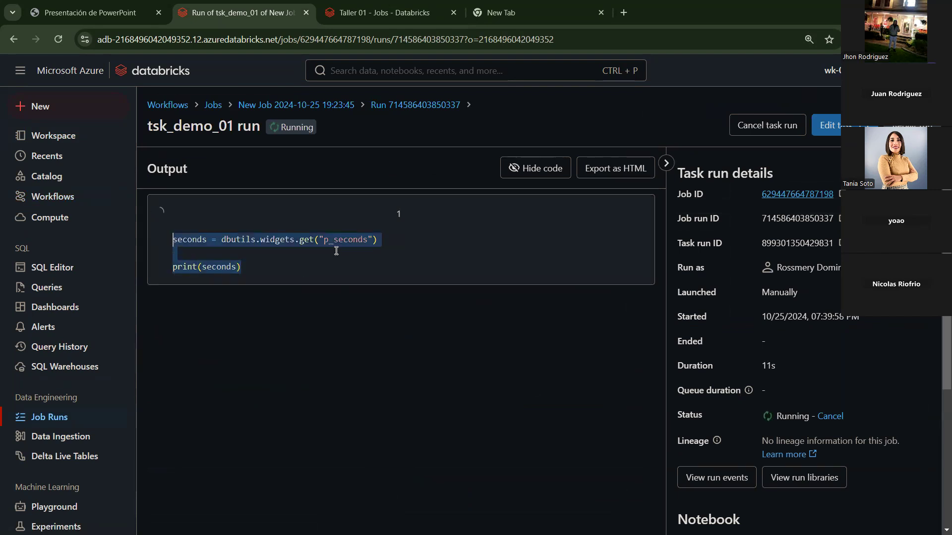
pyautogui.click(274, 254)
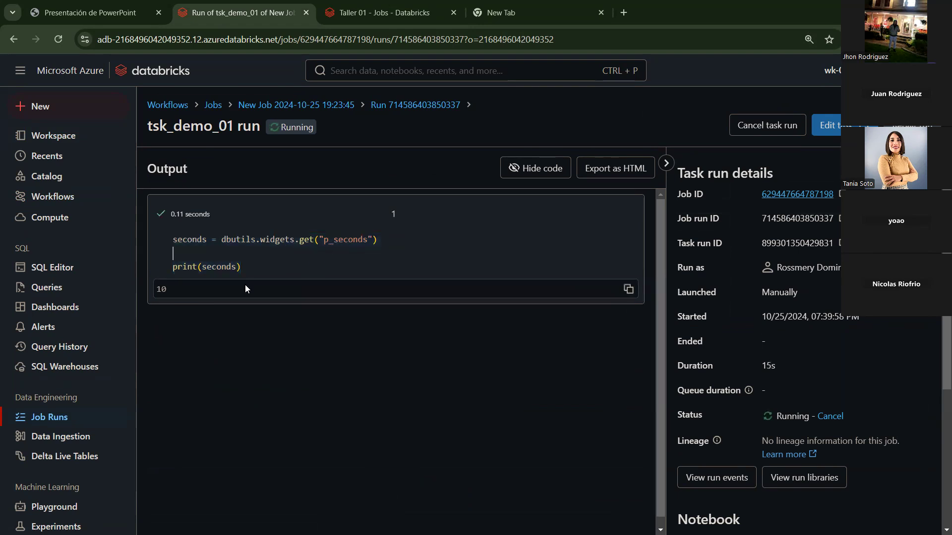
pyautogui.doubleClick(327, 240)
pyautogui.moveTo(328, 240); pyautogui.dragTo(369, 241)
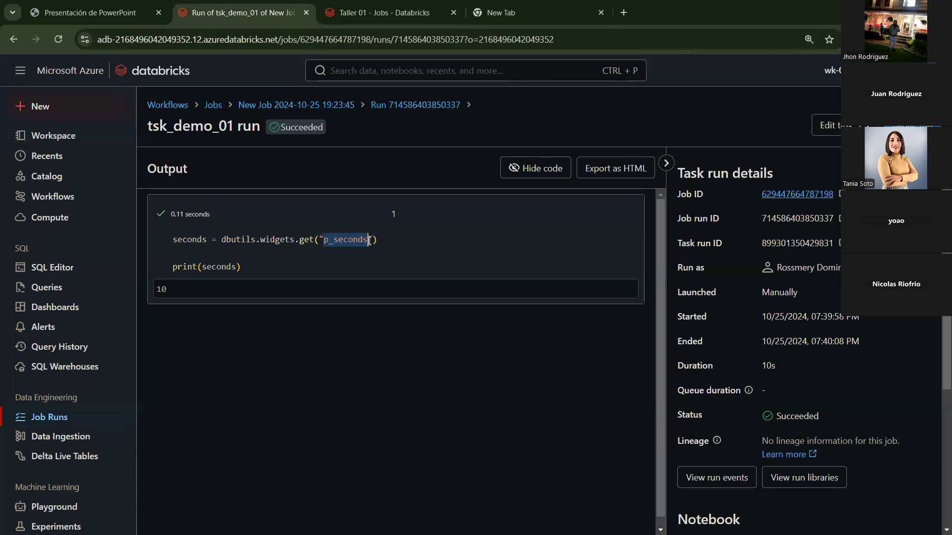
pyautogui.scroll(-5, 889, 319)
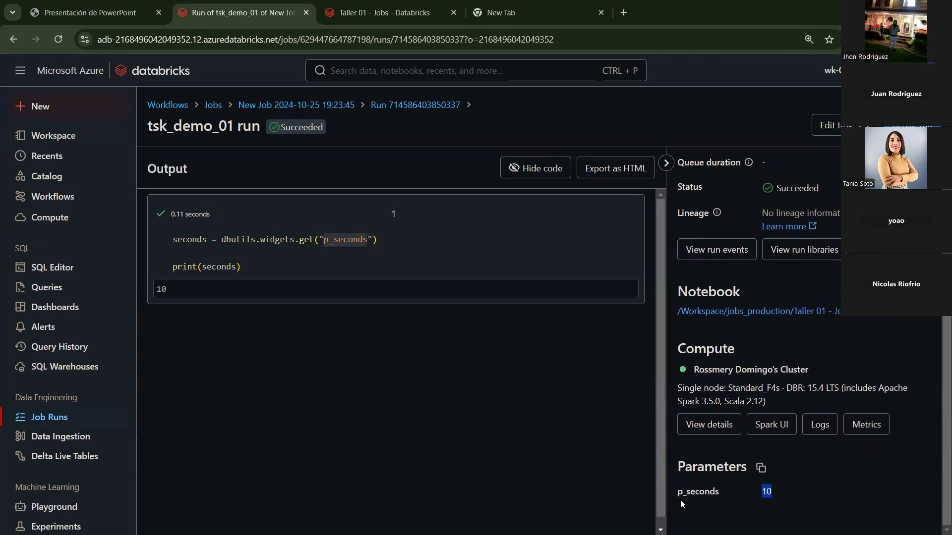
pyautogui.moveTo(680, 500); pyautogui.dragTo(677, 494)
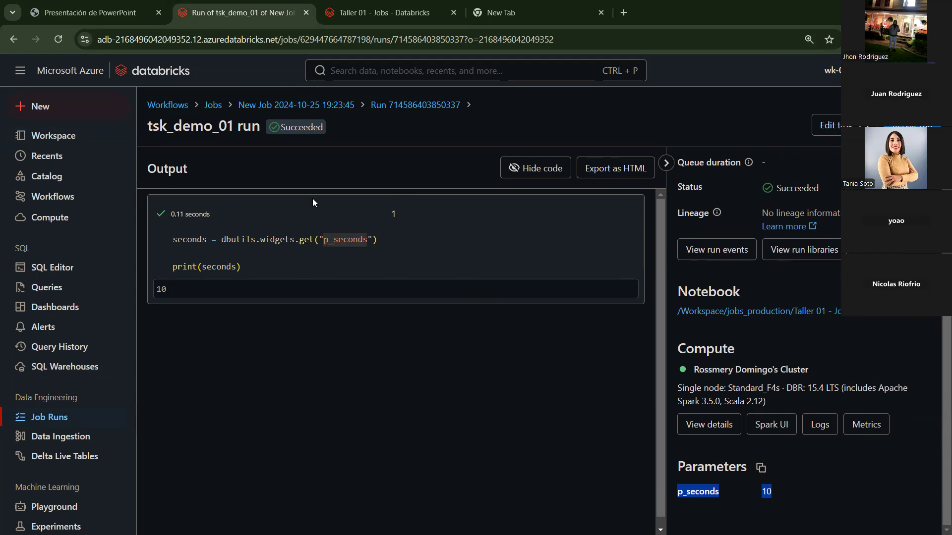
# Step: Add a second notebook task to the job named demo_02
pyautogui.click(323, 105)
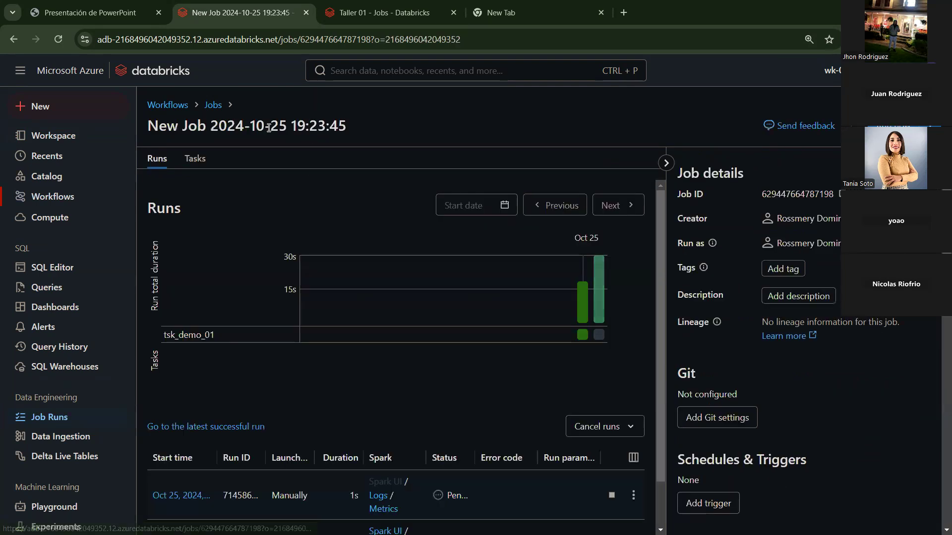
pyautogui.click(196, 159)
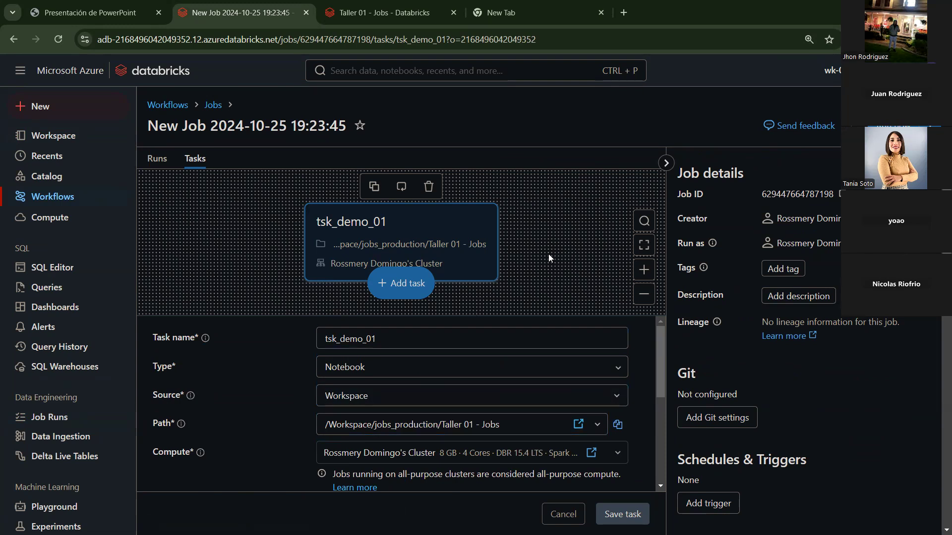
pyautogui.click(408, 291)
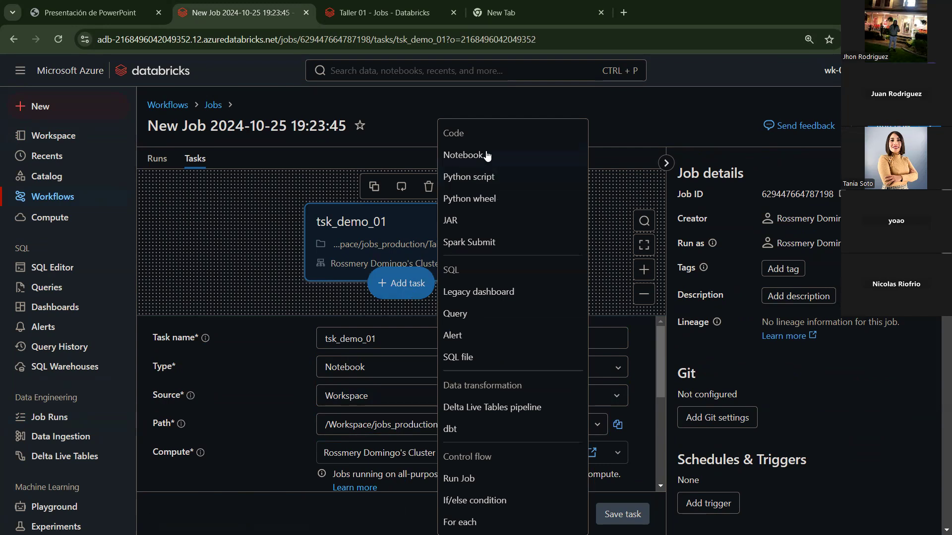
pyautogui.click(487, 156)
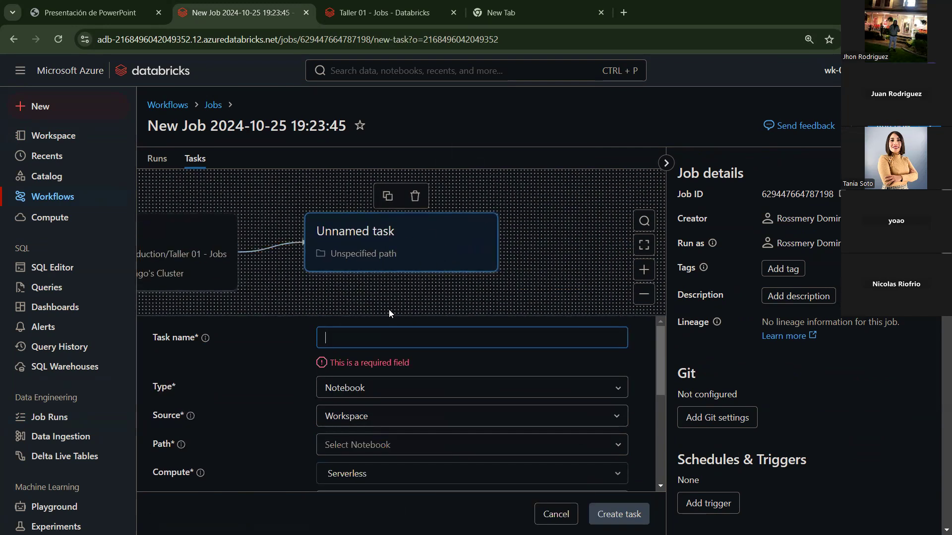
pyautogui.moveTo(350, 316); pyautogui.dragTo(434, 309)
pyautogui.moveTo(498, 305); pyautogui.dragTo(555, 292)
pyautogui.click(455, 327)
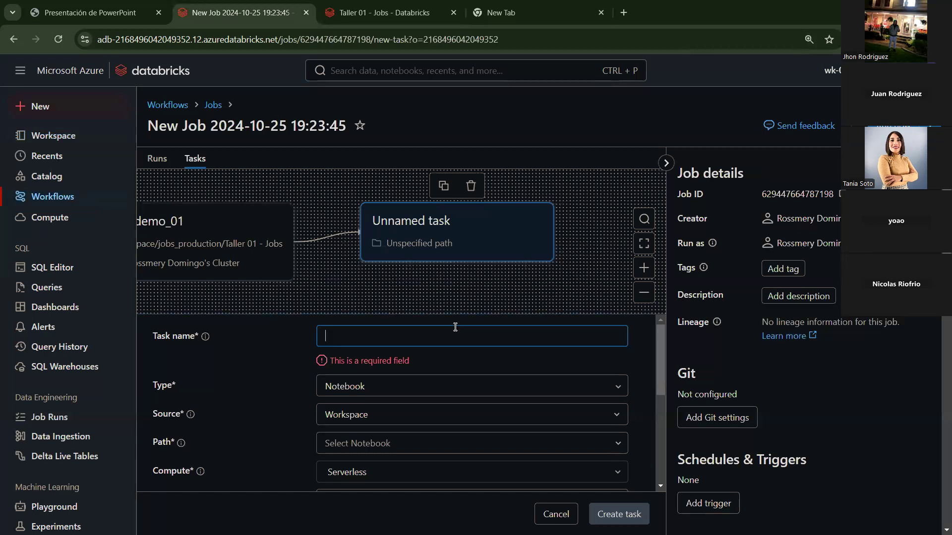
pyautogui.write('demo_02')
# Step: Point demo_02 at the Workspace notebook Taller 01 - Jobs in the jobs_production folder
pyautogui.scroll(-2, 452, 327)
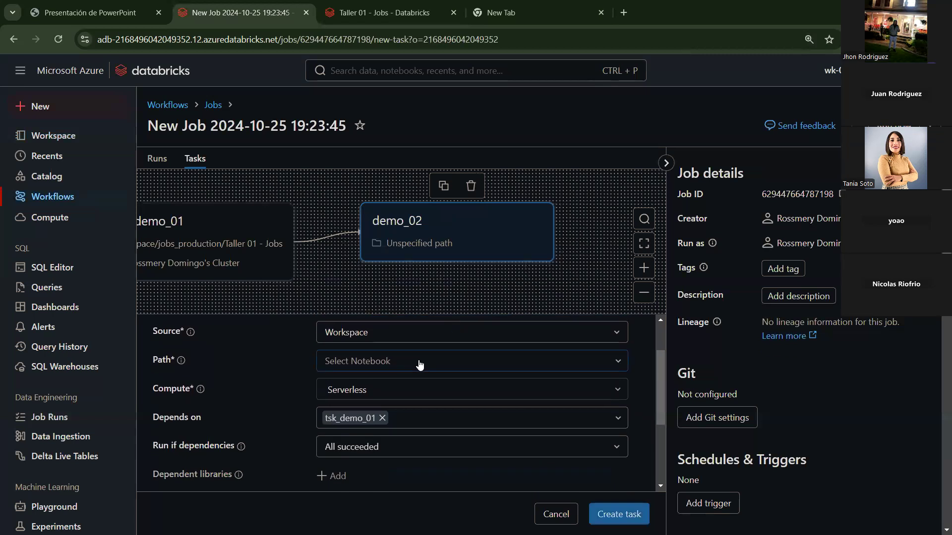
pyautogui.scroll(2, 419, 365)
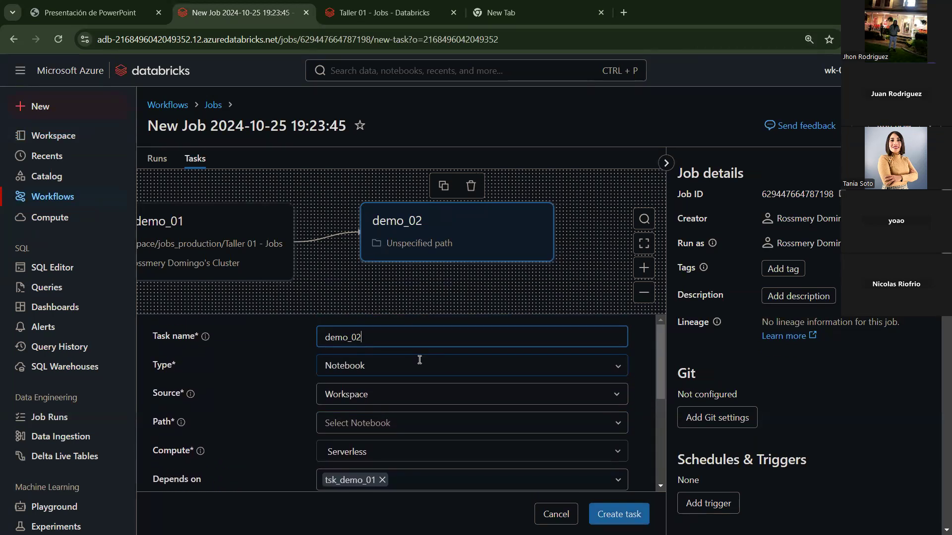
pyautogui.click(410, 398)
pyautogui.click(405, 418)
pyautogui.click(406, 417)
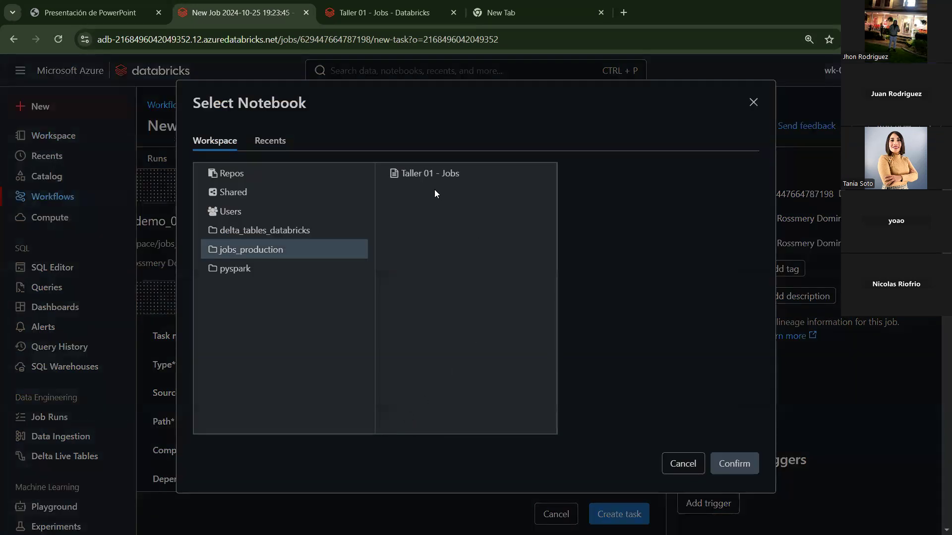
pyautogui.click(266, 246)
pyautogui.click(427, 173)
pyautogui.click(739, 463)
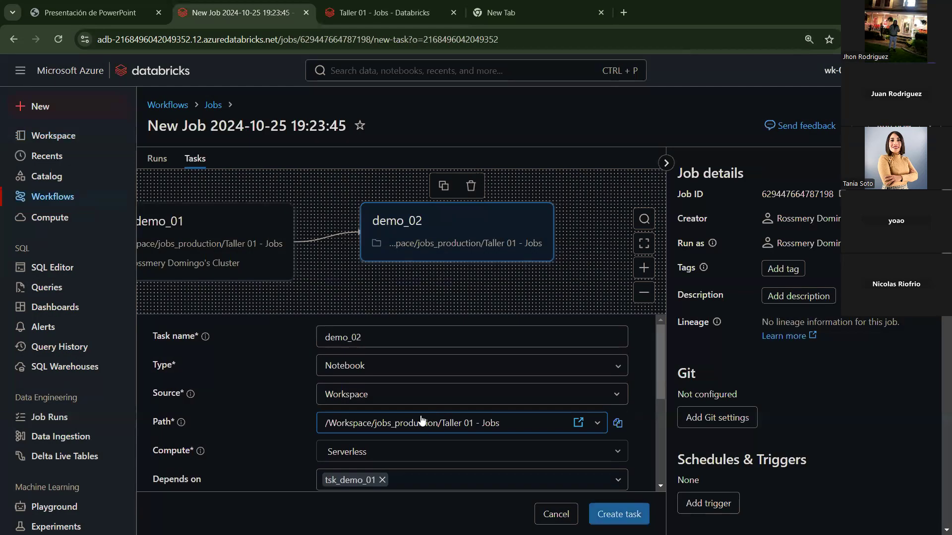
pyautogui.scroll(-5, 422, 420)
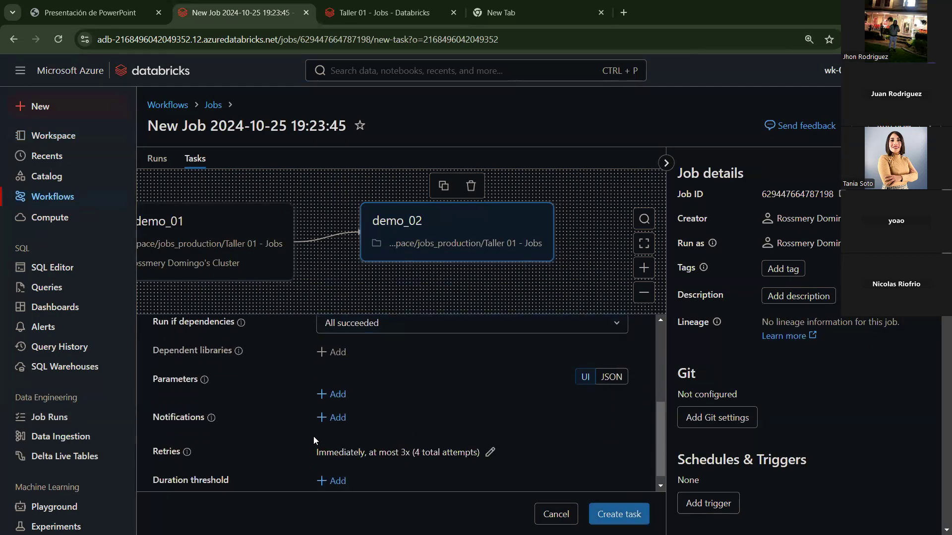
# Step: Give demo_02 a p_seconds parameter with value 15
pyautogui.click(337, 391)
pyautogui.click(361, 408)
pyautogui.write('p_seconds')
pyautogui.hotkey('ctrl', 'Tab')
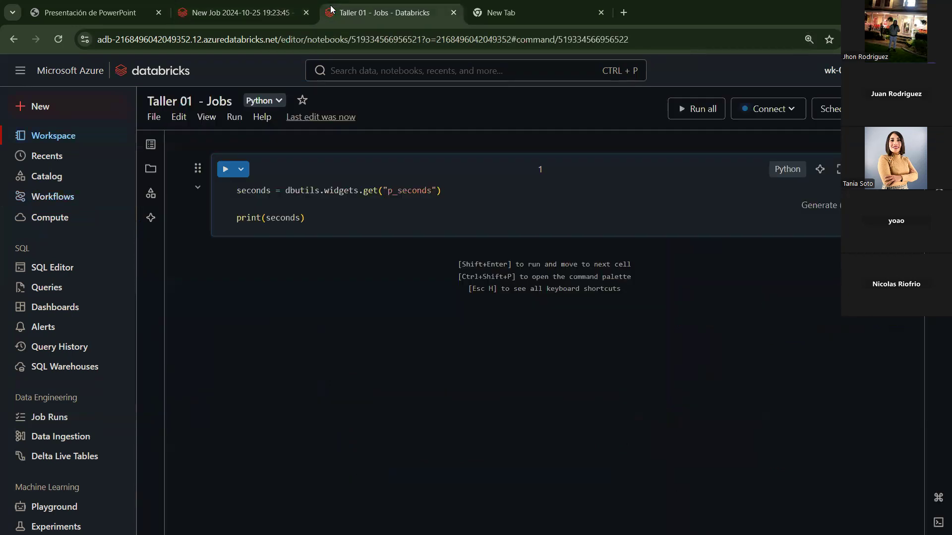
pyautogui.click(266, 13)
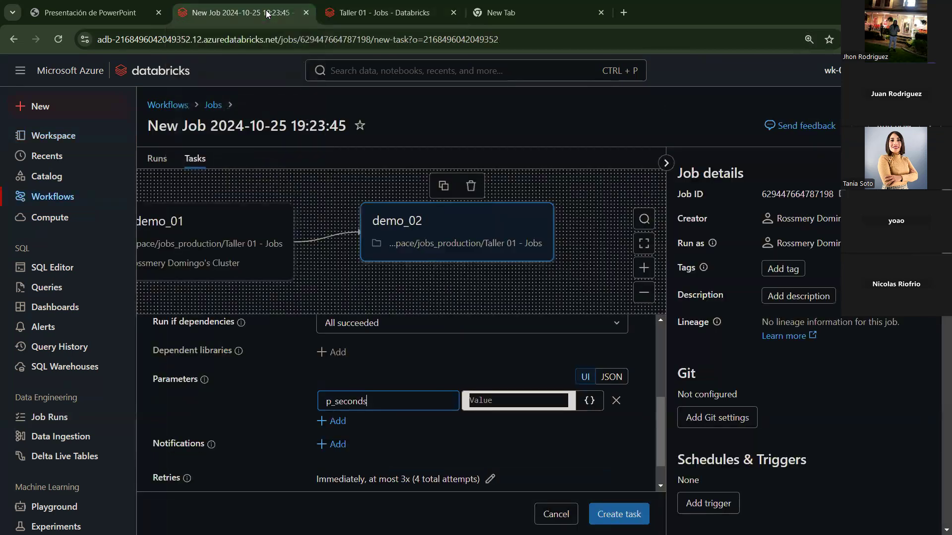
pyautogui.click(509, 402)
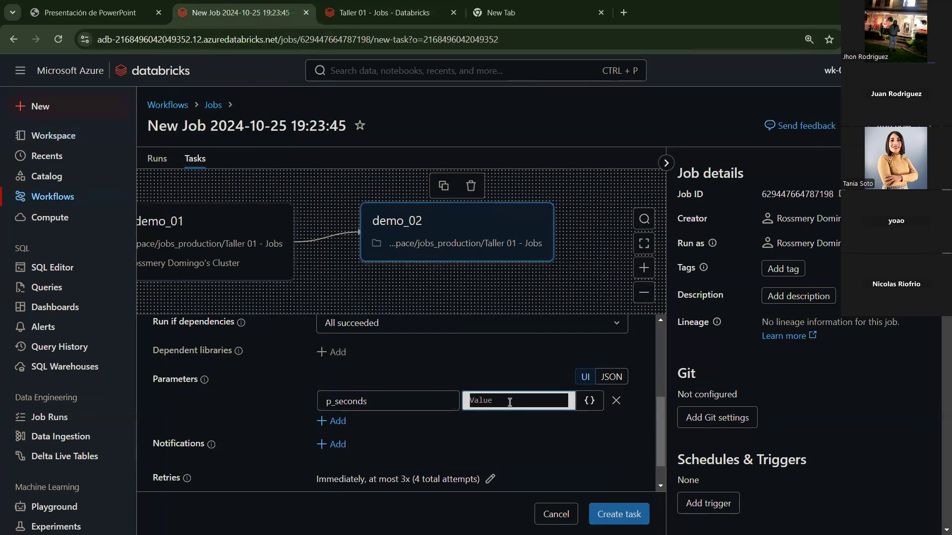
pyautogui.write('15')
pyautogui.click(512, 439)
pyautogui.scroll(3, 511, 439)
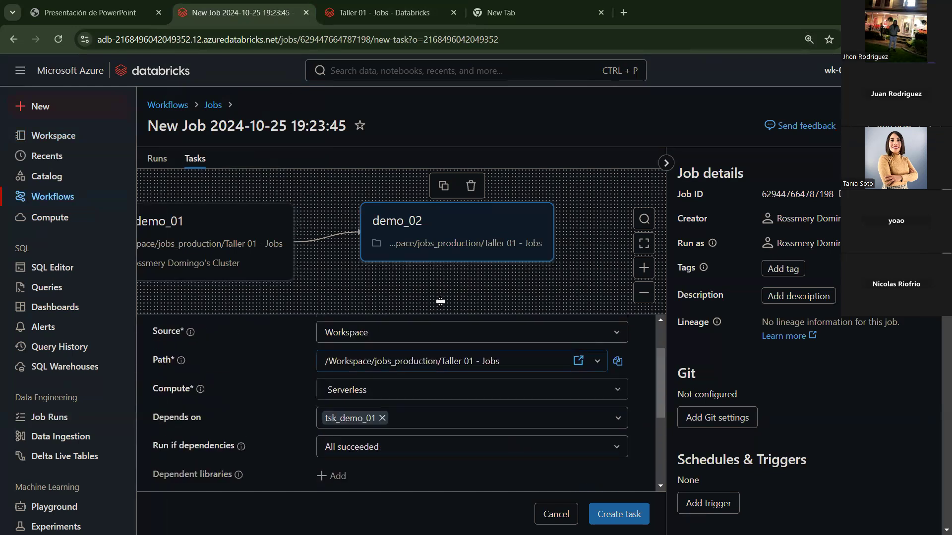
pyautogui.click(666, 163)
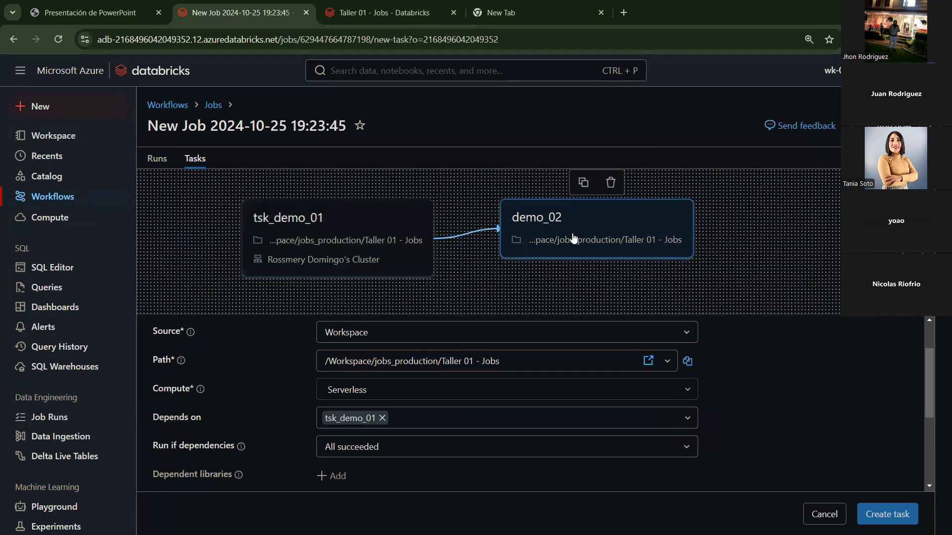
# Step: Save the pending demo_02 changes, then rename tsk_demo_01 to tsk_01 and save it
pyautogui.click(365, 265)
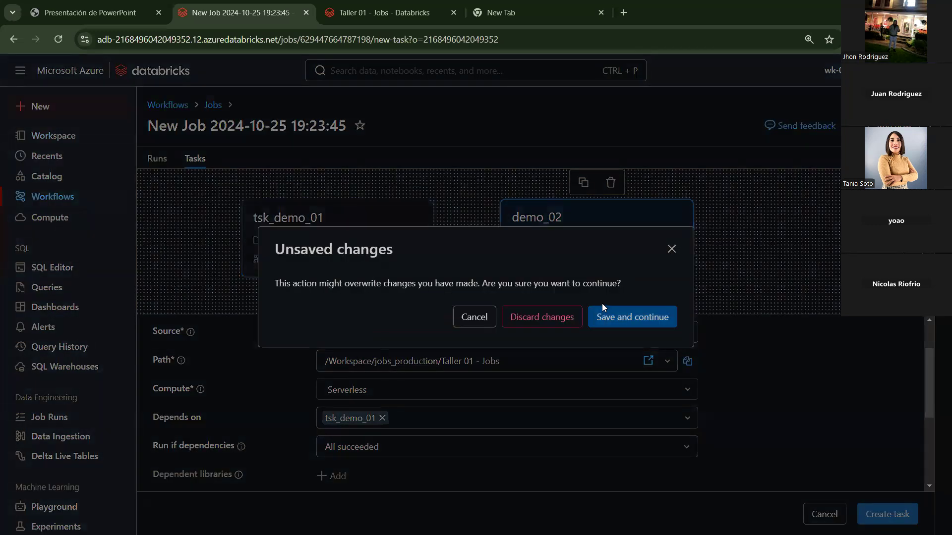
pyautogui.click(616, 317)
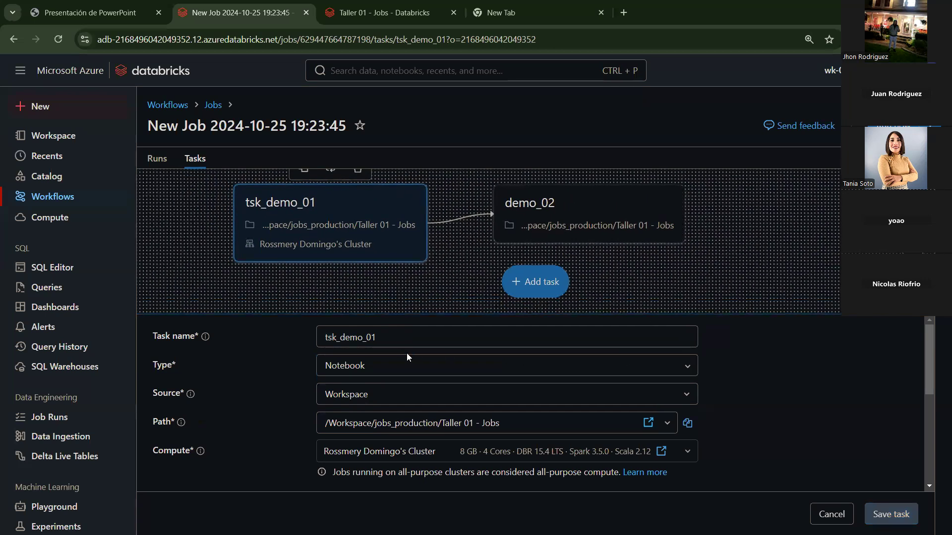
pyautogui.moveTo(368, 339); pyautogui.dragTo(341, 339)
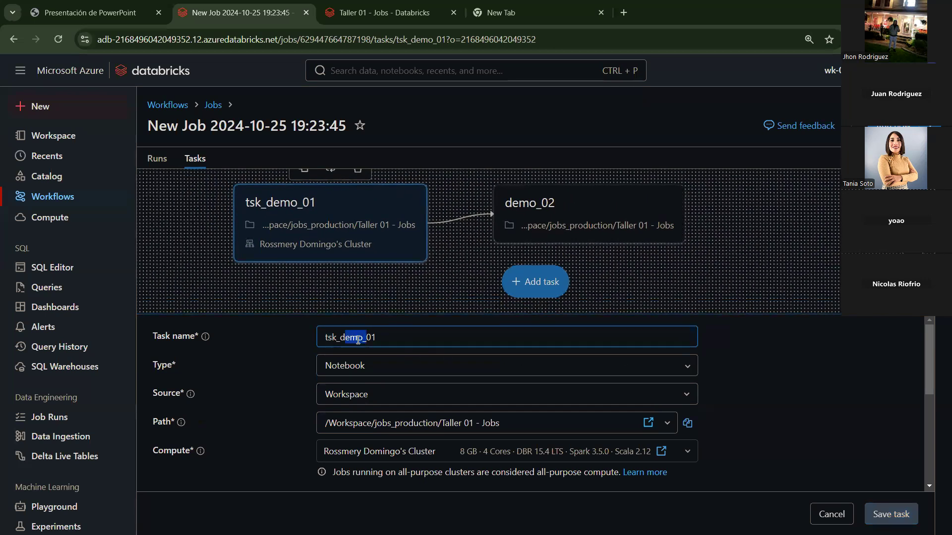
pyautogui.press('BackSpace')
pyautogui.click(886, 513)
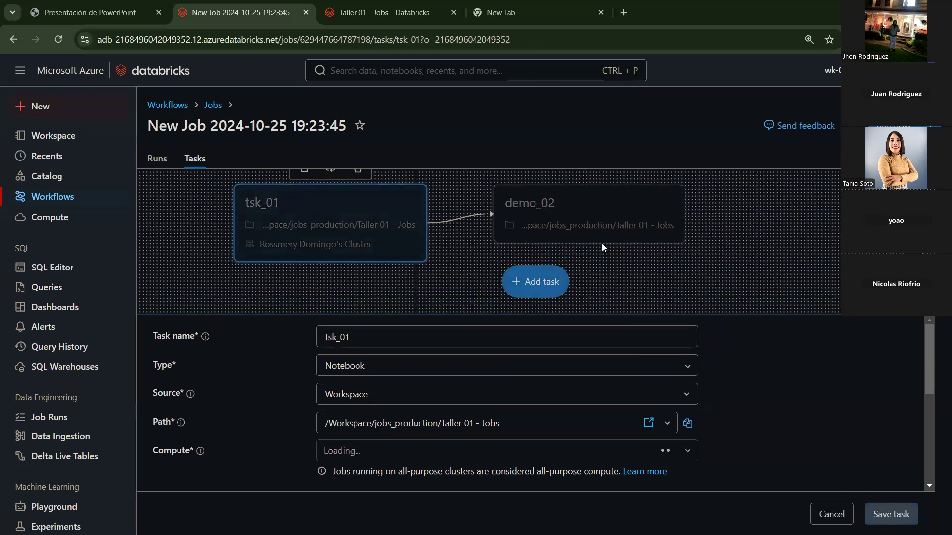
pyautogui.click(575, 238)
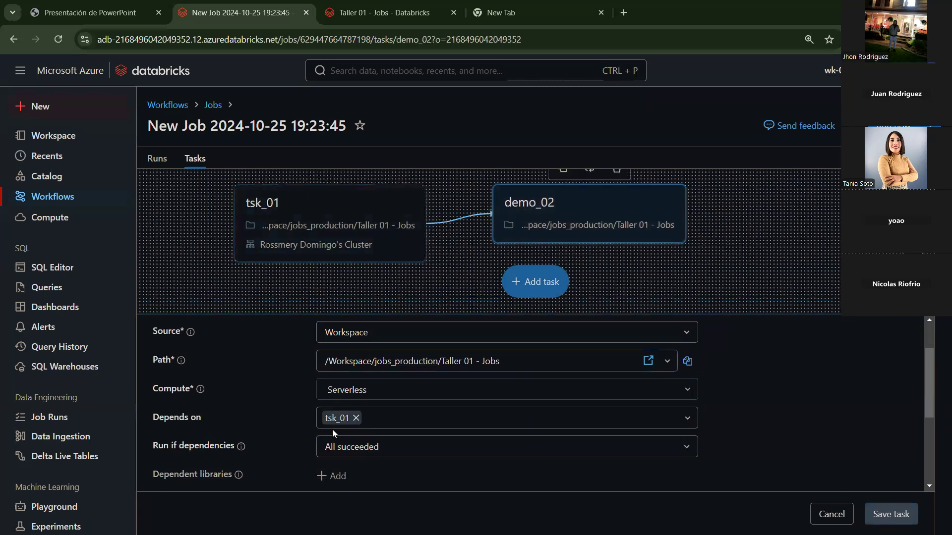
# Step: Remove tsk_01 from demo_02's Depends on list and save the change
pyautogui.moveTo(203, 417); pyautogui.dragTo(165, 419)
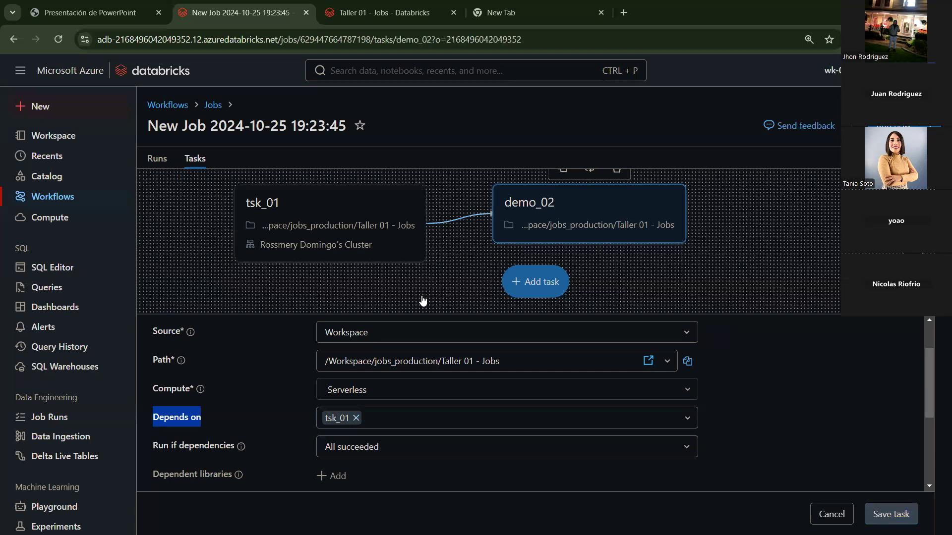
pyautogui.click(356, 425)
pyautogui.click(356, 423)
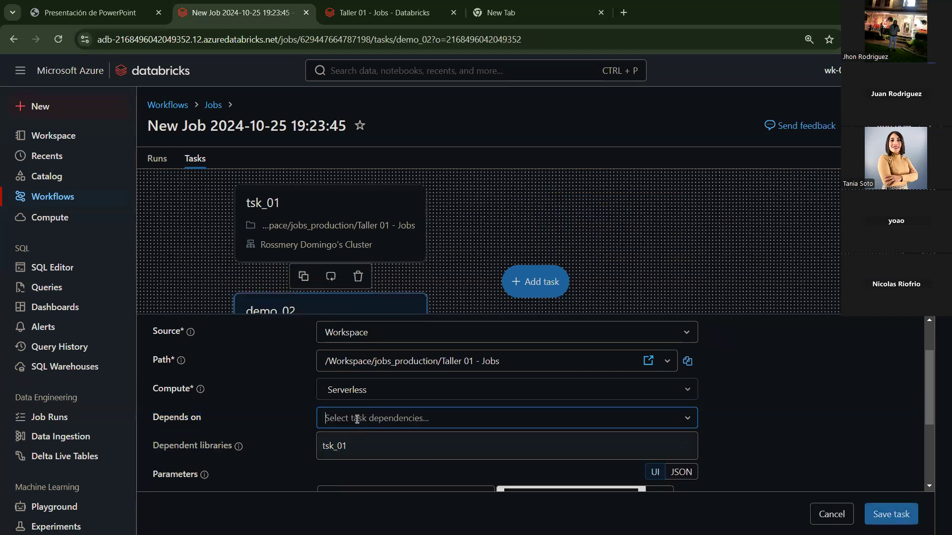
pyautogui.click(616, 259)
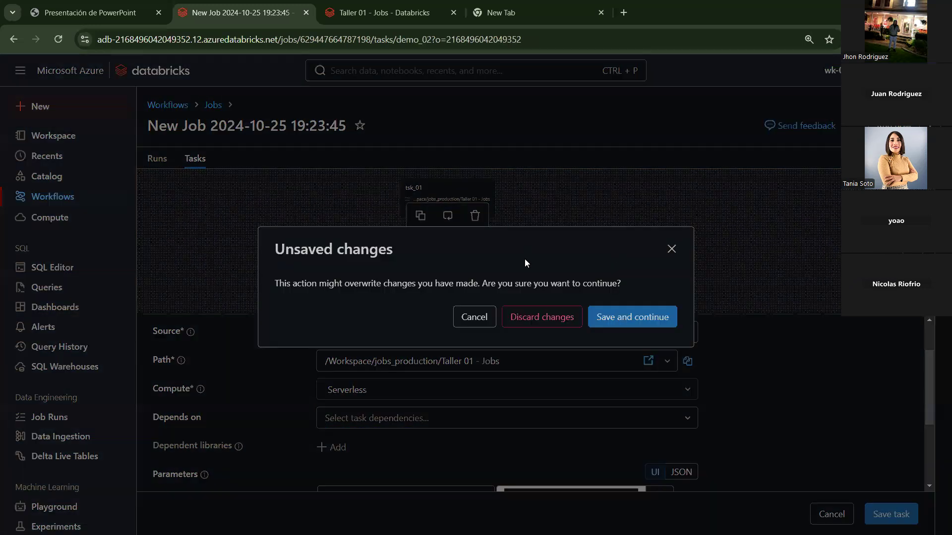
pyautogui.press('Return')
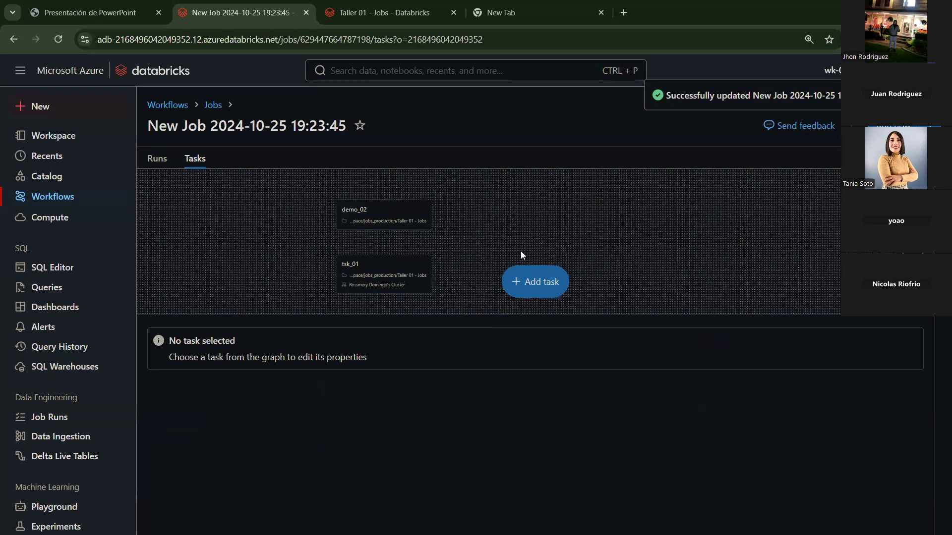
# Step: Rename the demo_02 task to tsk_02 and save it
pyautogui.click(388, 223)
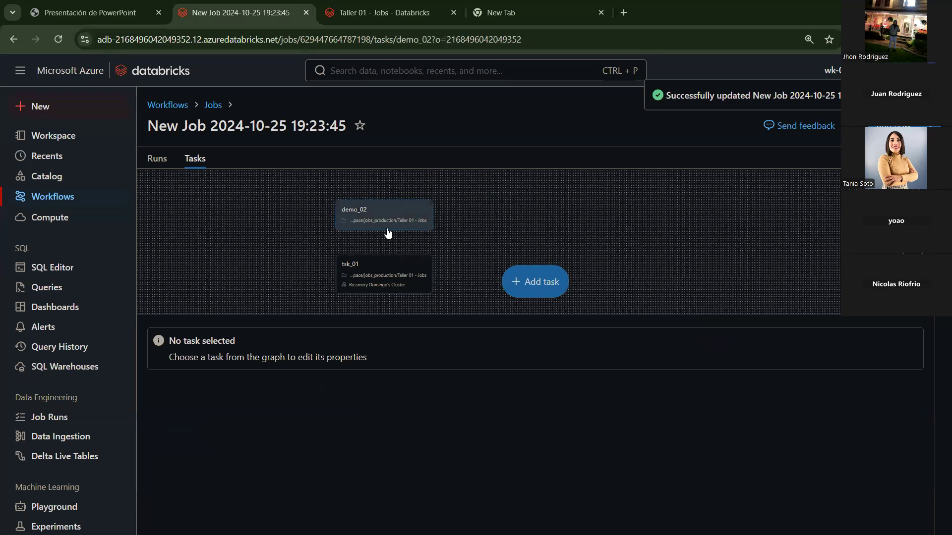
pyautogui.moveTo(348, 337); pyautogui.dragTo(319, 337)
pyautogui.write('tsk_02')
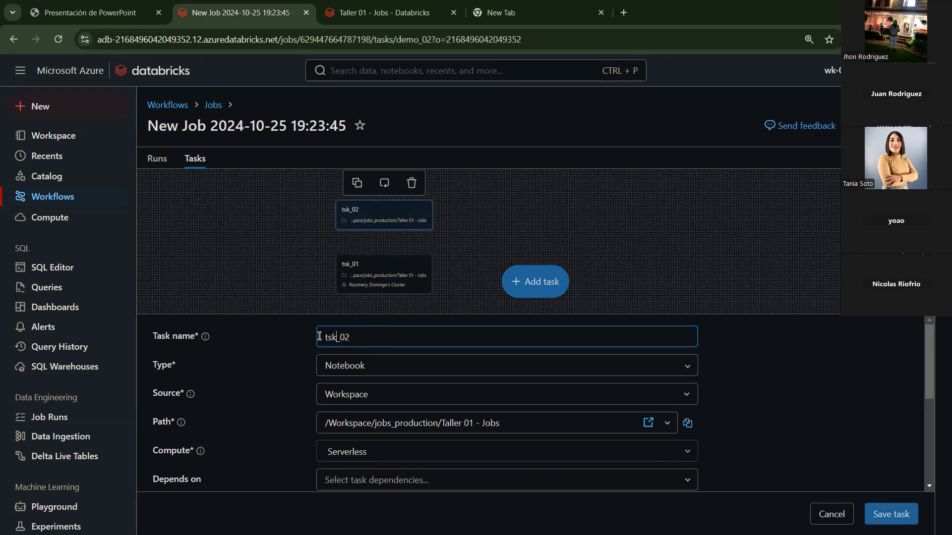
pyautogui.click(891, 514)
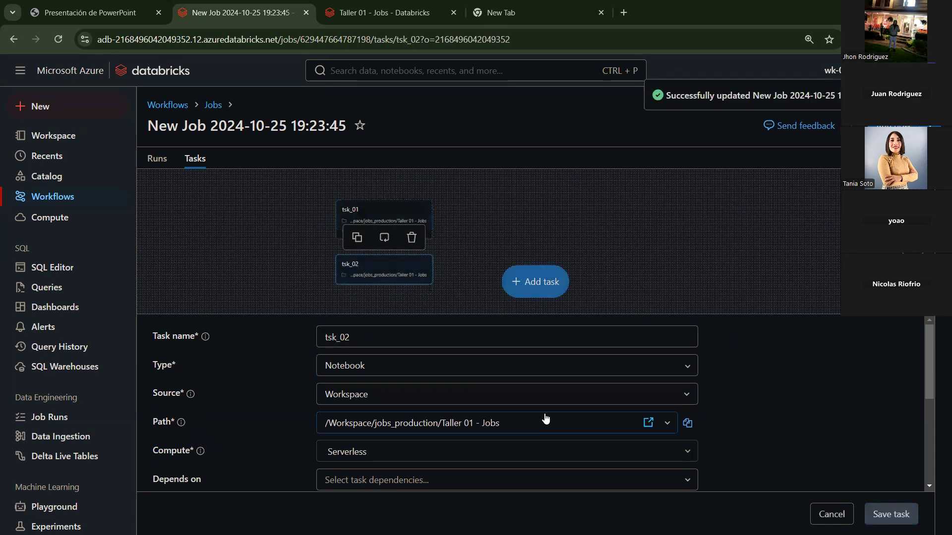
# Step: Run tsk_02 on the all-purpose cluster, save it, and start a new job run
pyautogui.scroll(-1, 484, 425)
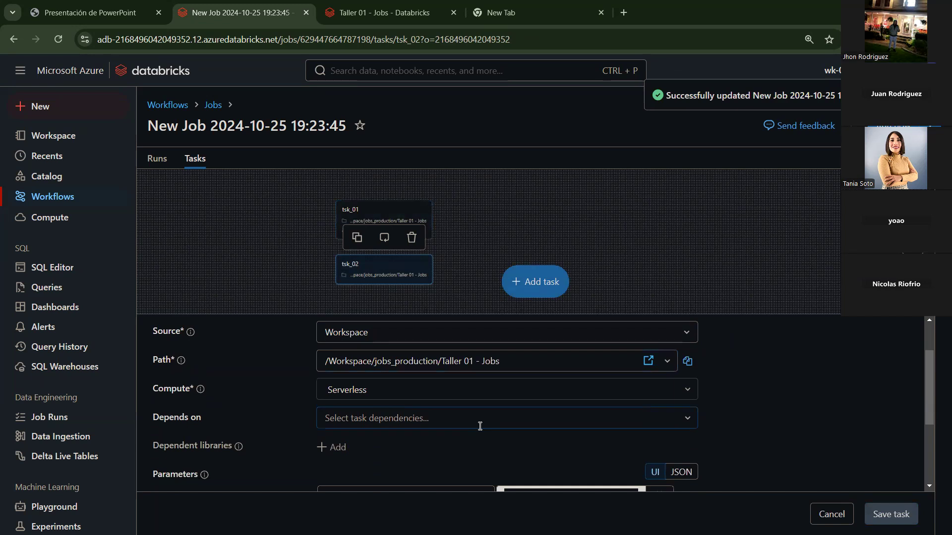
pyautogui.click(474, 390)
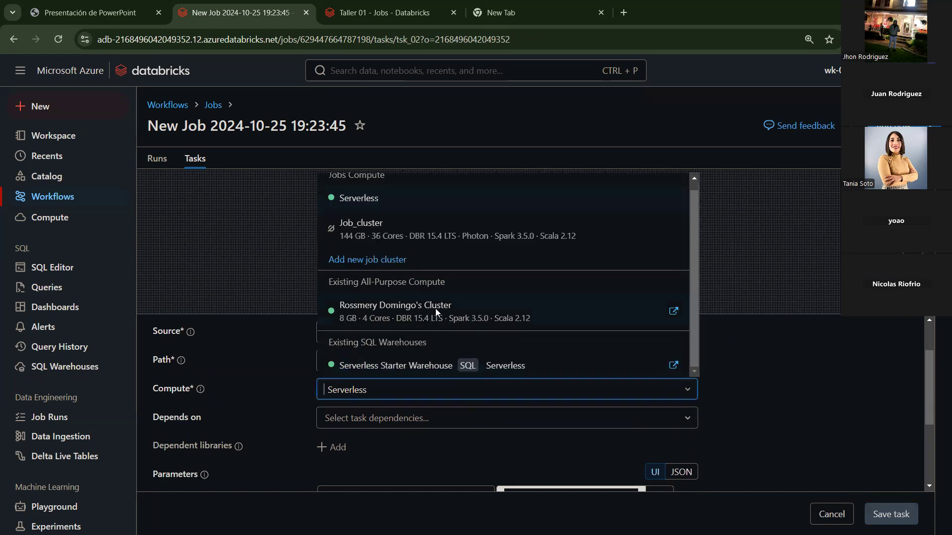
pyautogui.click(435, 311)
pyautogui.scroll(-1, 760, 451)
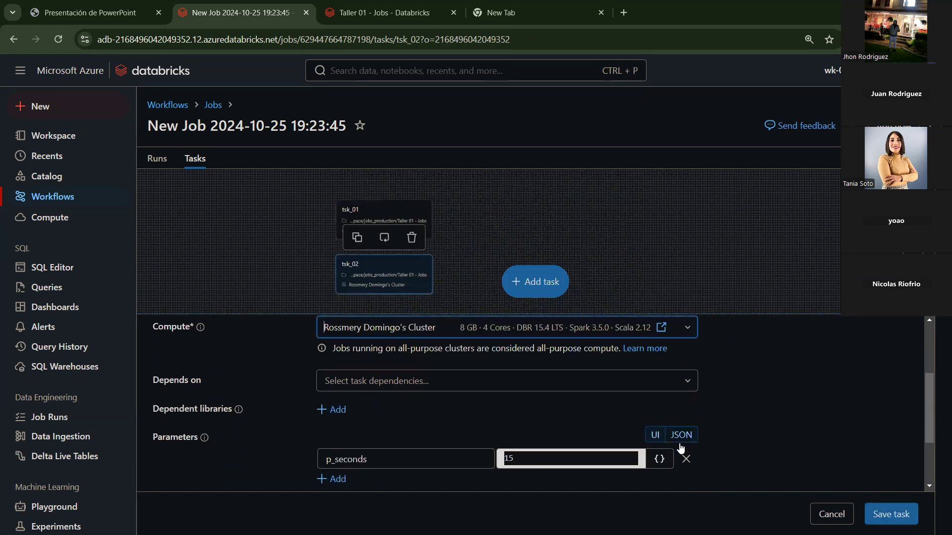
pyautogui.click(878, 515)
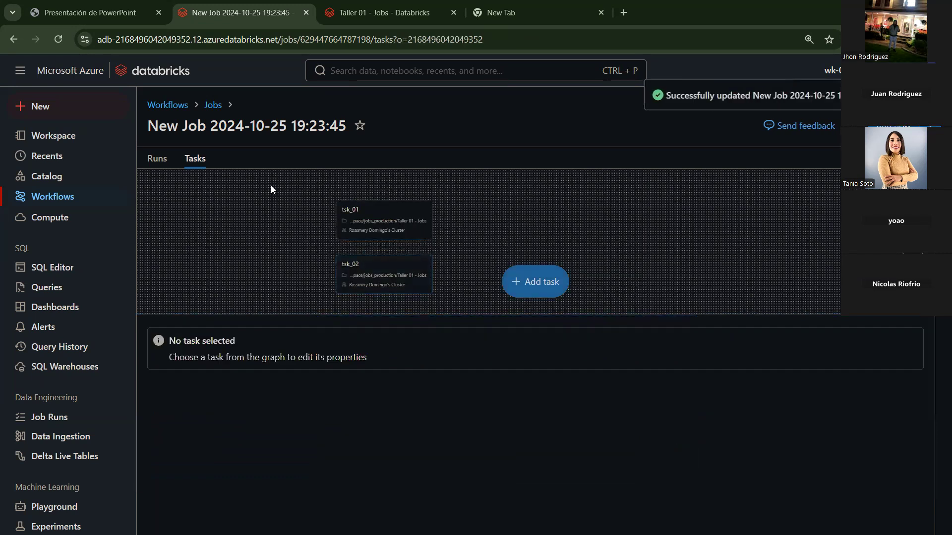
pyautogui.click(157, 159)
pyautogui.click(892, 126)
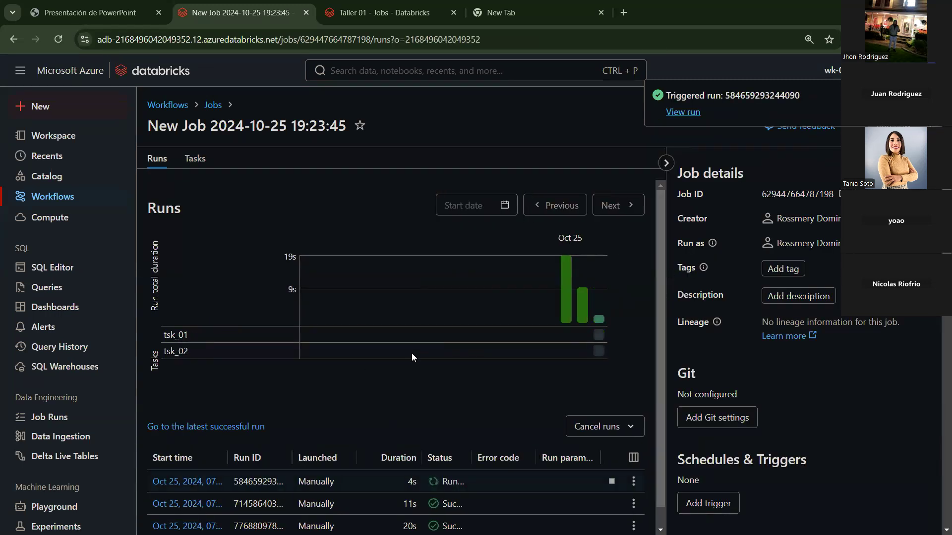
# Step: Open the latest run, check tsk_02's output printing 15, then return to the job page
pyautogui.click(216, 477)
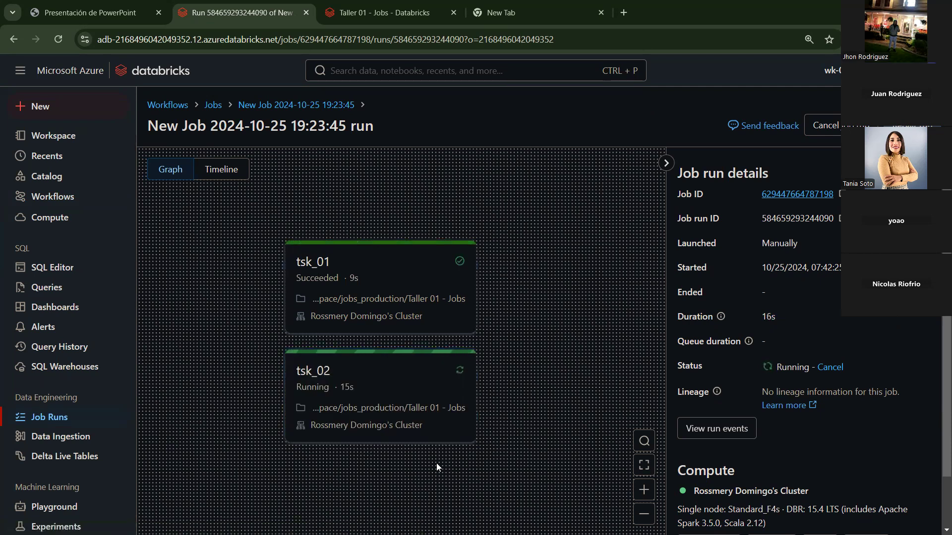
pyautogui.click(424, 393)
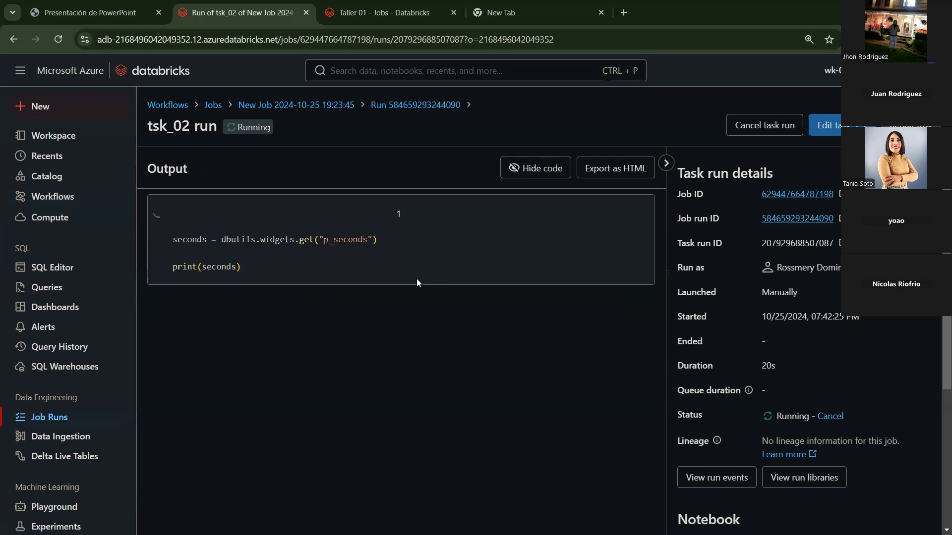
pyautogui.scroll(-5, 694, 375)
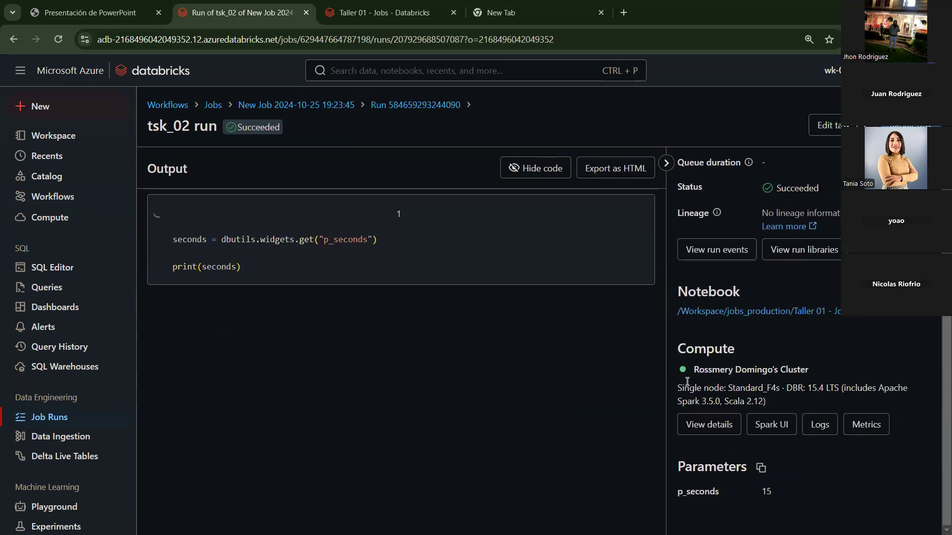
pyautogui.moveTo(788, 396); pyautogui.dragTo(714, 388)
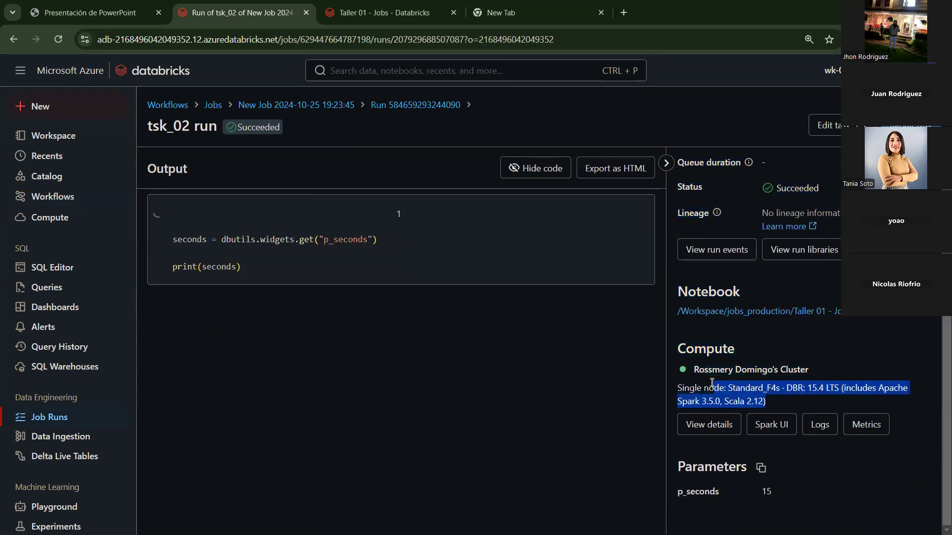
pyautogui.moveTo(269, 269); pyautogui.dragTo(78, 243)
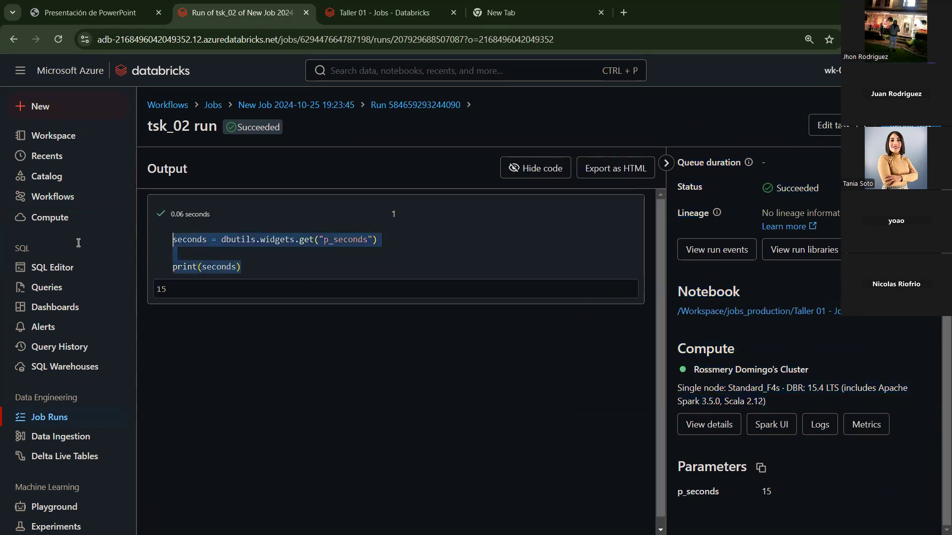
pyautogui.click(372, 342)
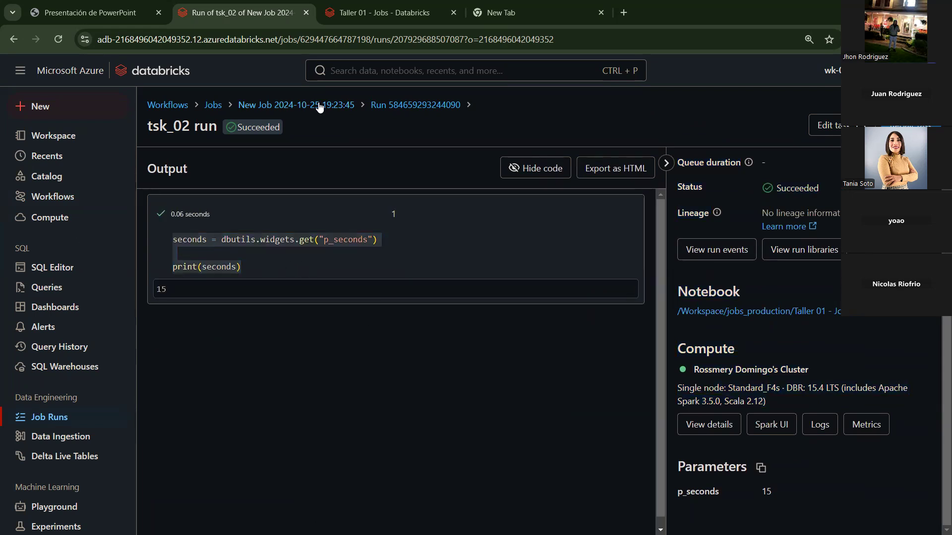
pyautogui.click(404, 105)
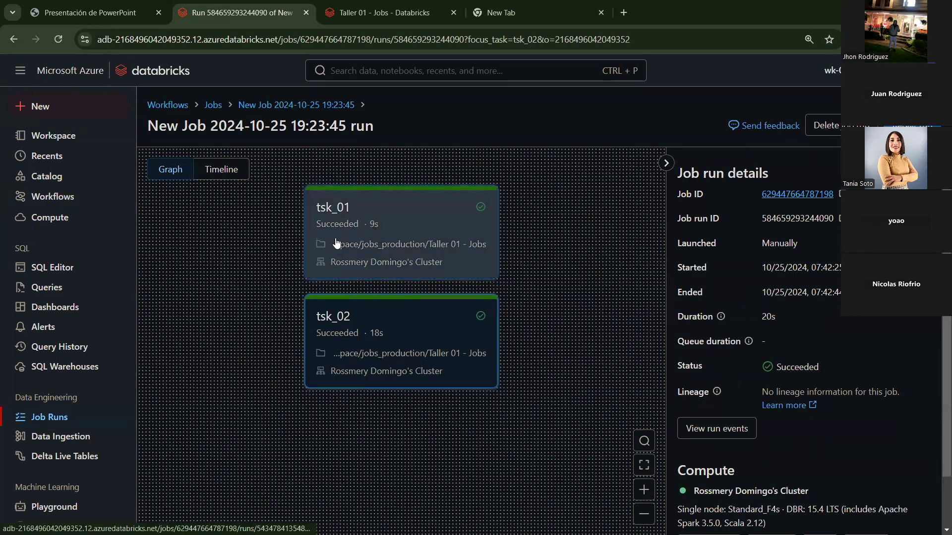
pyautogui.click(283, 105)
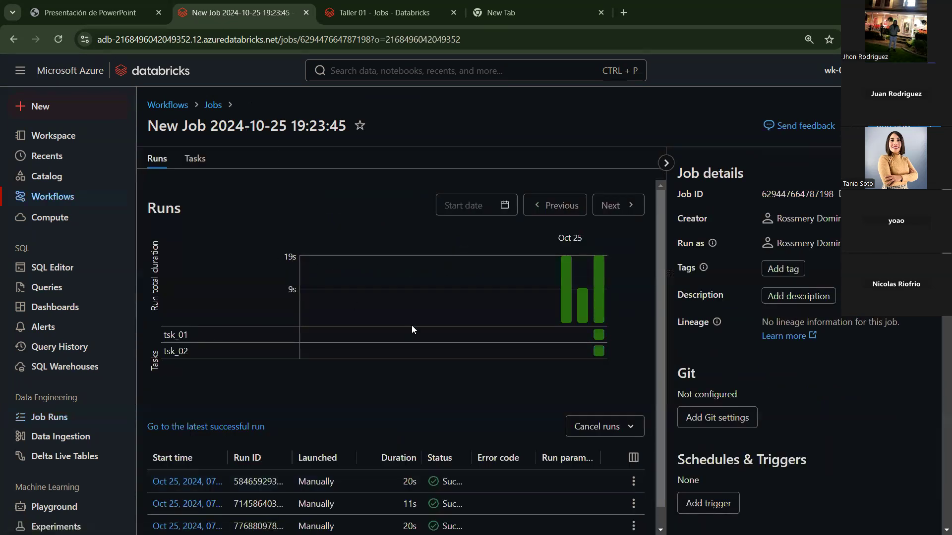
pyautogui.scroll(-1, 411, 327)
# Step: Check the newest run where tsk_01 and tsk_02 succeeded, then show the job's Tasks graph
pyautogui.click(198, 158)
pyautogui.click(159, 159)
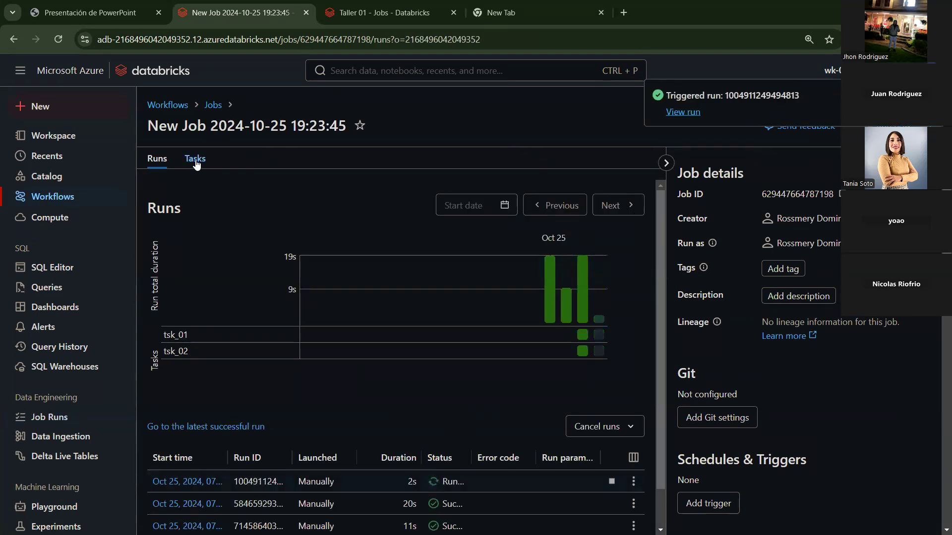
pyautogui.click(215, 491)
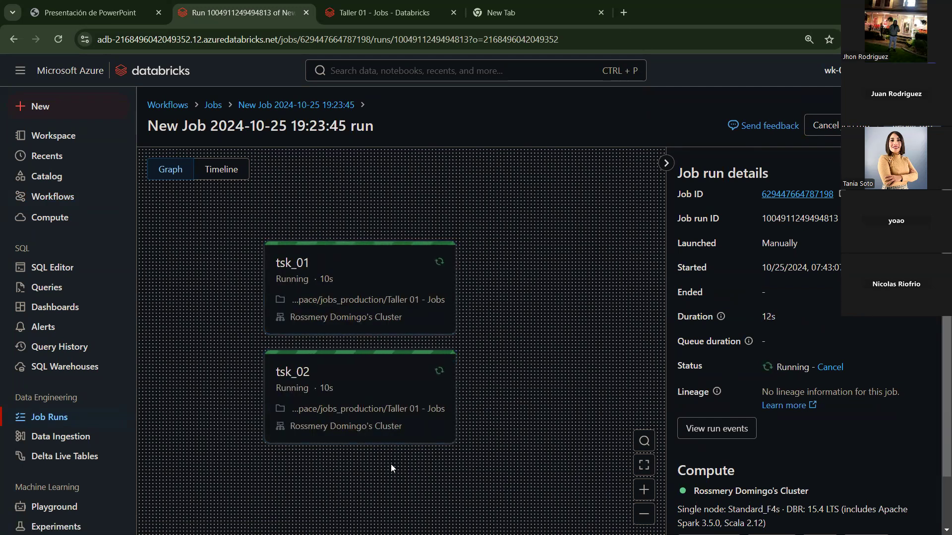
pyautogui.scroll(-1, 869, 389)
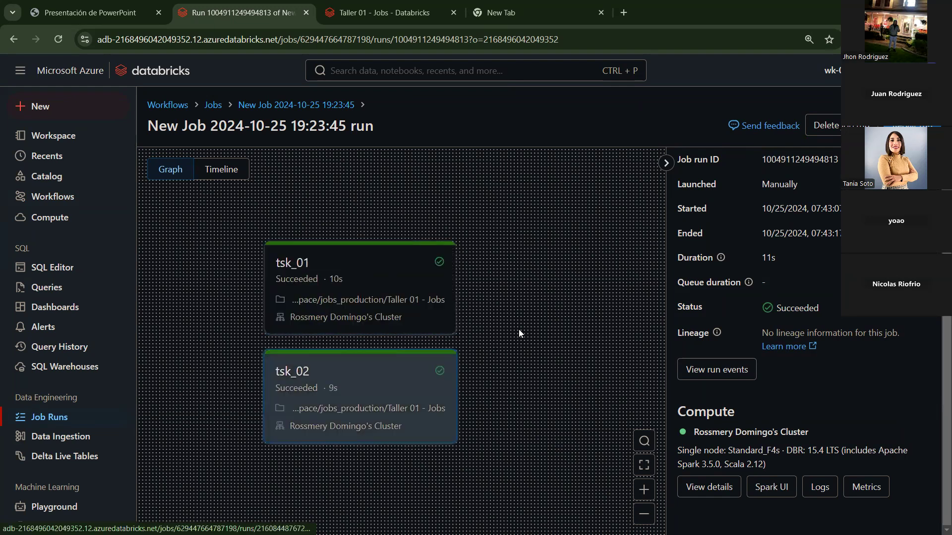
pyautogui.click(320, 106)
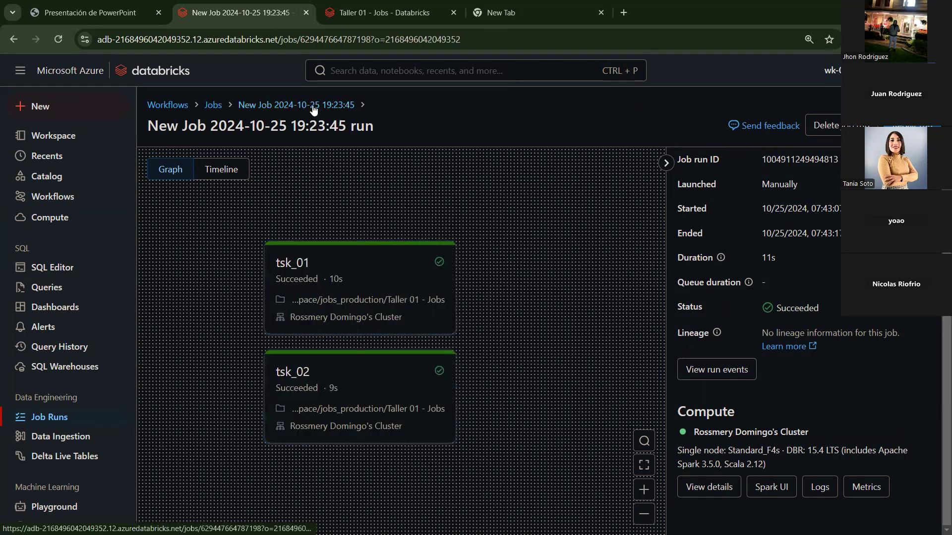
pyautogui.click(191, 165)
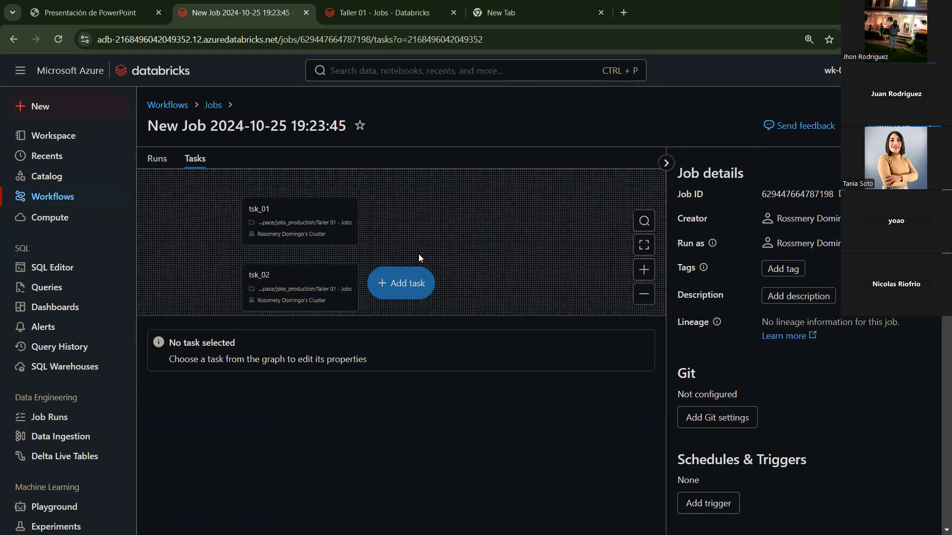
# Step: Make tsk_02 depend on tsk_01 and save the task
pyautogui.click(345, 290)
pyautogui.scroll(-3, 344, 395)
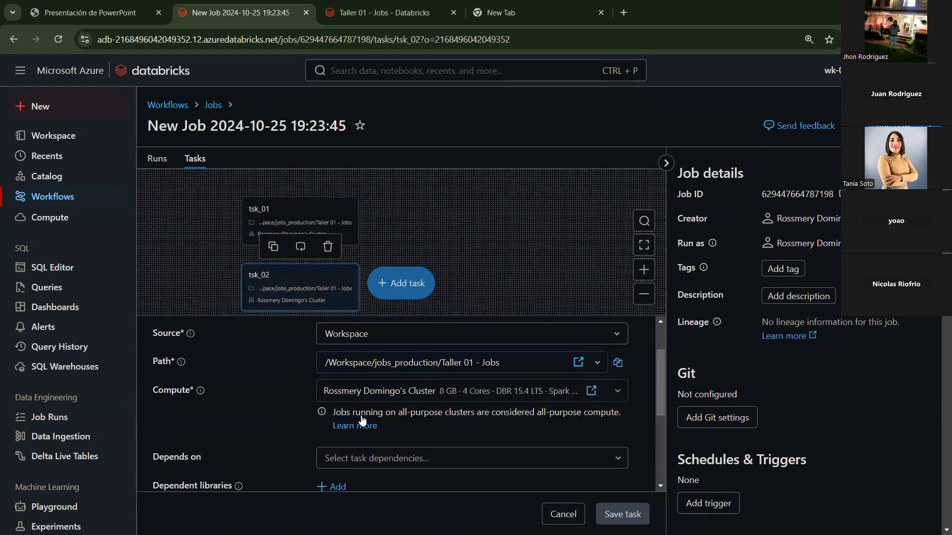
pyautogui.click(345, 394)
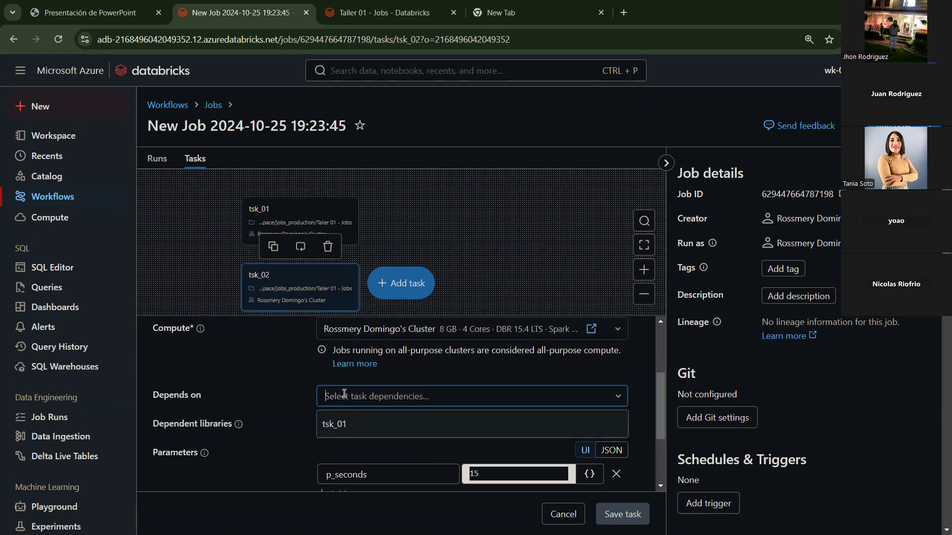
pyautogui.click(353, 433)
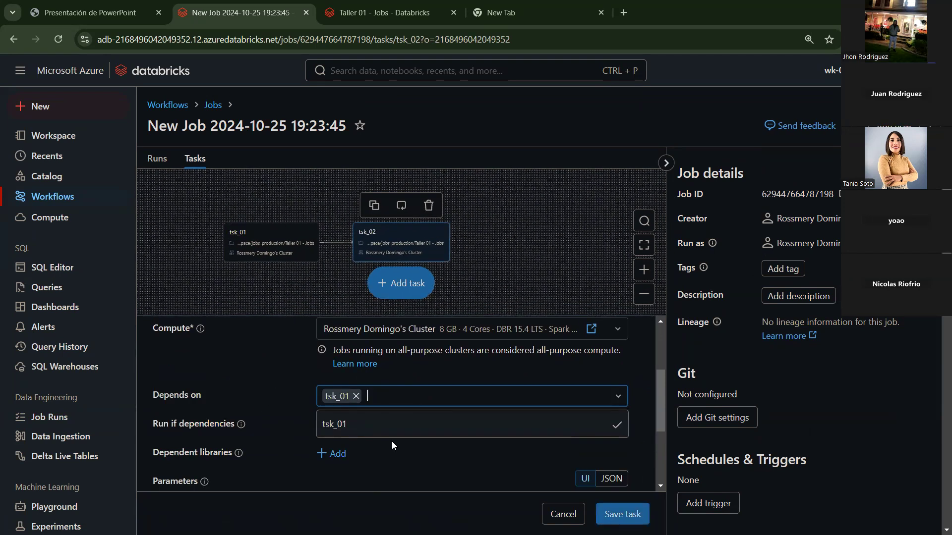
pyautogui.click(616, 510)
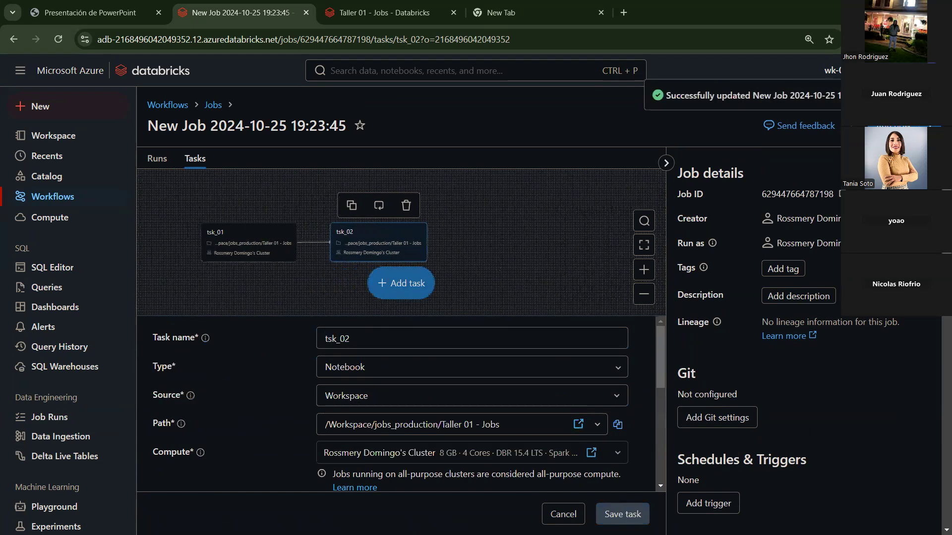
# Step: Open the newest run from the run history to watch tsk_01 then tsk_02 execute
pyautogui.click(158, 159)
pyautogui.scroll(-2, 357, 372)
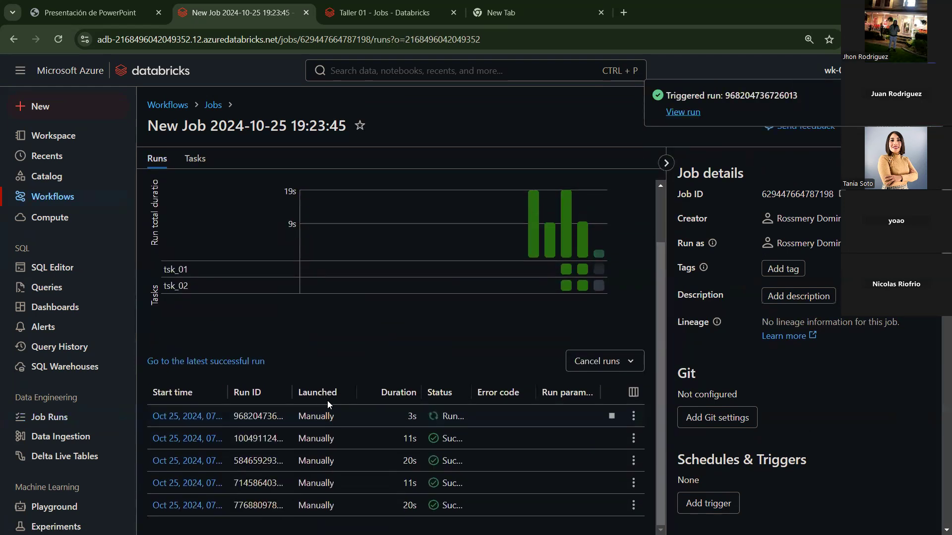
pyautogui.click(188, 417)
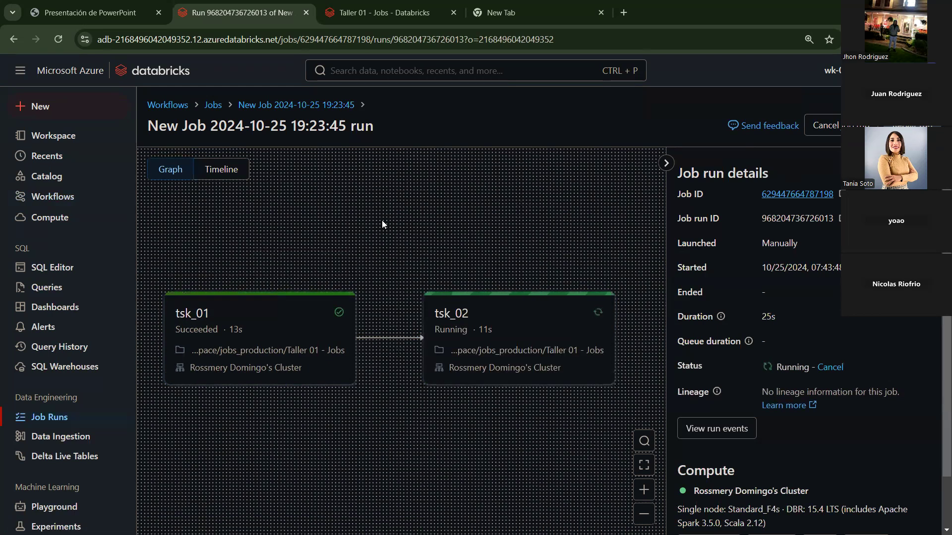
# Step: Add a second code cell to the Taller 01 - Jobs notebook with an import and a sleep call
pyautogui.click(403, 11)
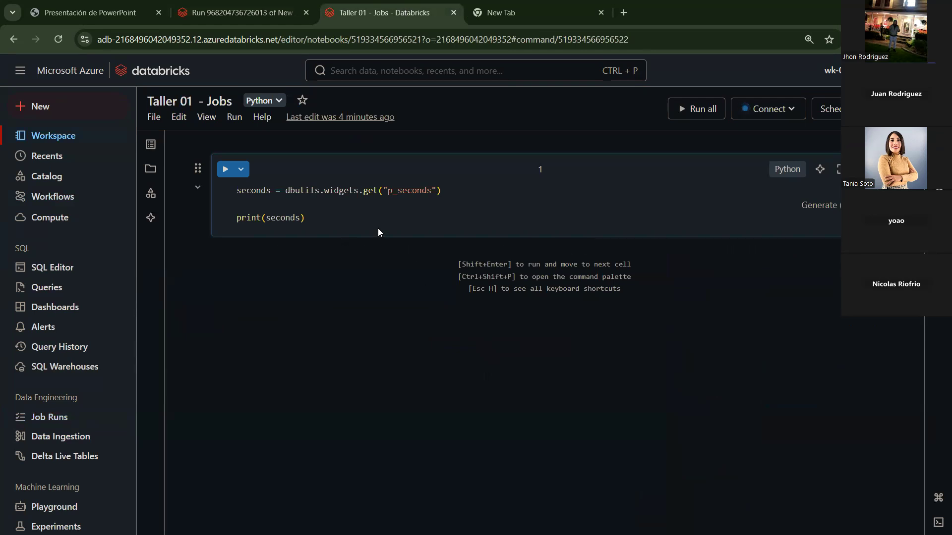
pyautogui.click(343, 210)
pyautogui.press('Return')
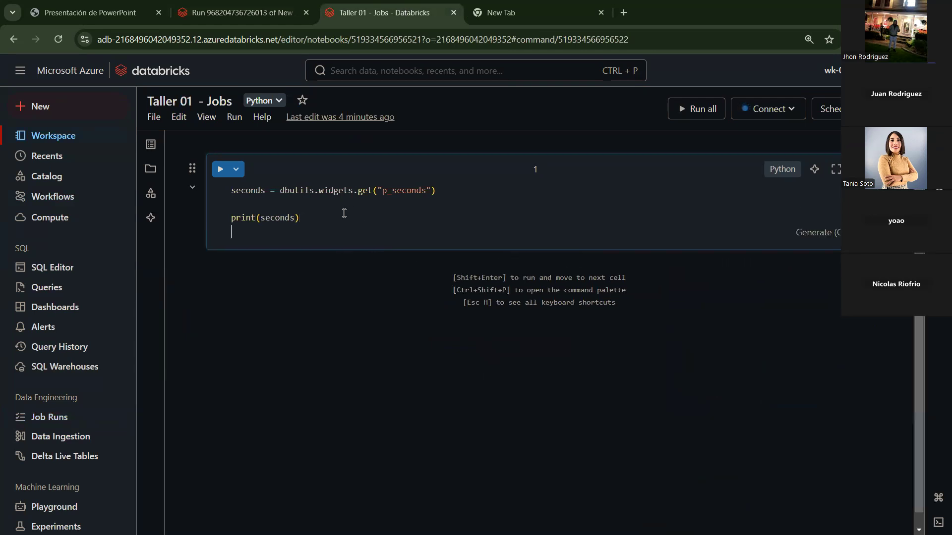
pyautogui.click(519, 261)
pyautogui.write('import sleep')
pyautogui.press('Return')
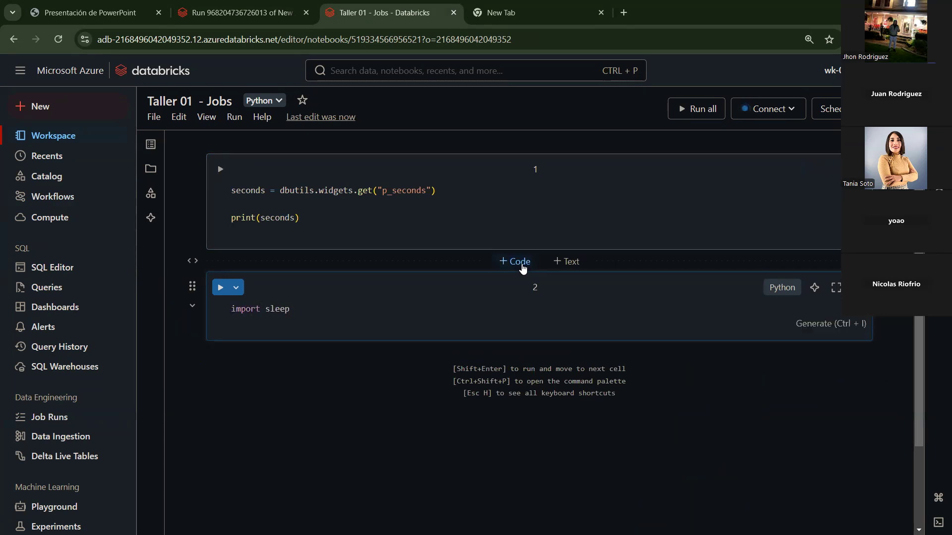
pyautogui.press('Return')
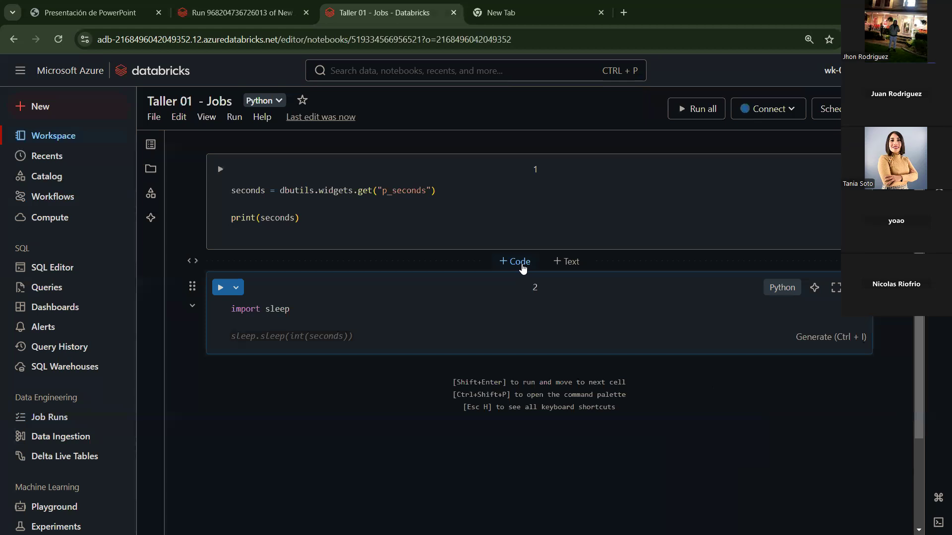
pyautogui.press('Tab')
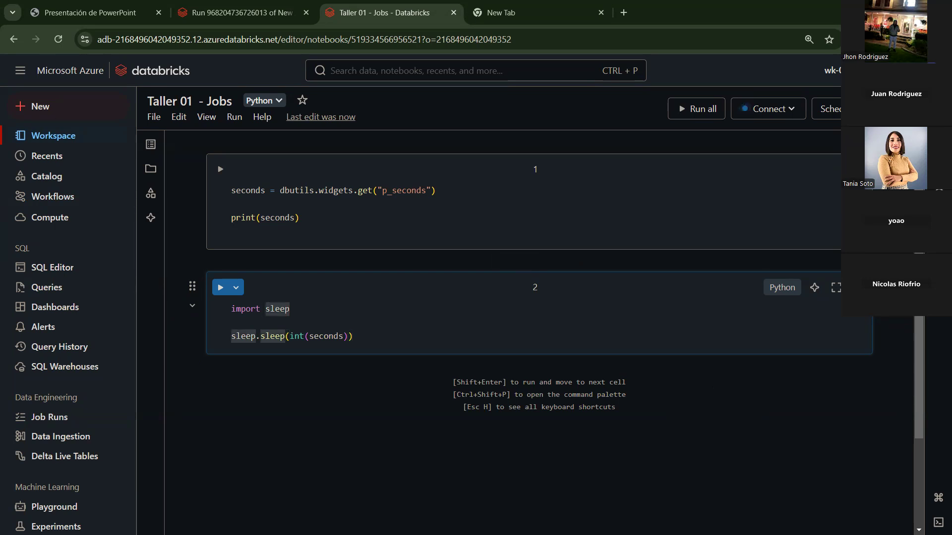
pyautogui.hotkey('alt', 'Tab')
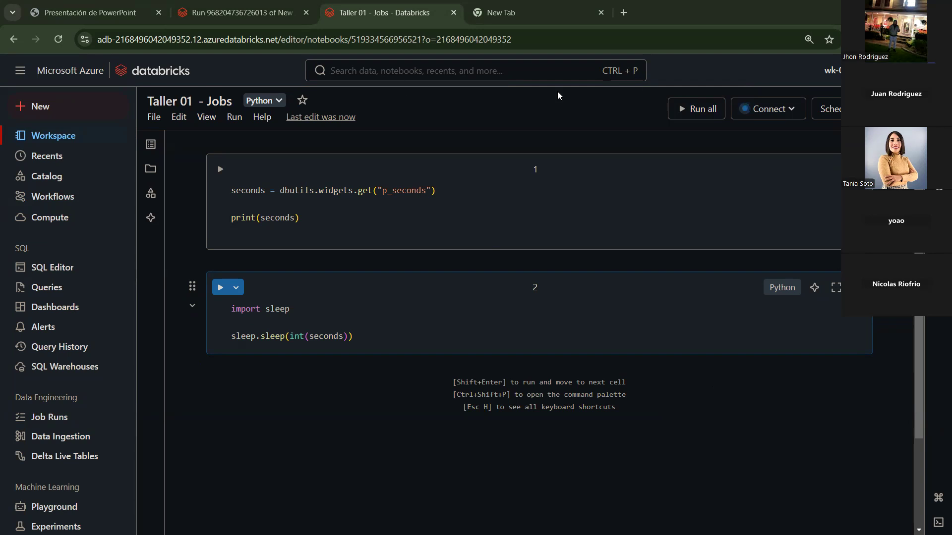
# Step: Correct the cell to 'import time' and 'time.sleep(int(seconds))'
pyautogui.doubleClick(285, 311)
pyautogui.write('time')
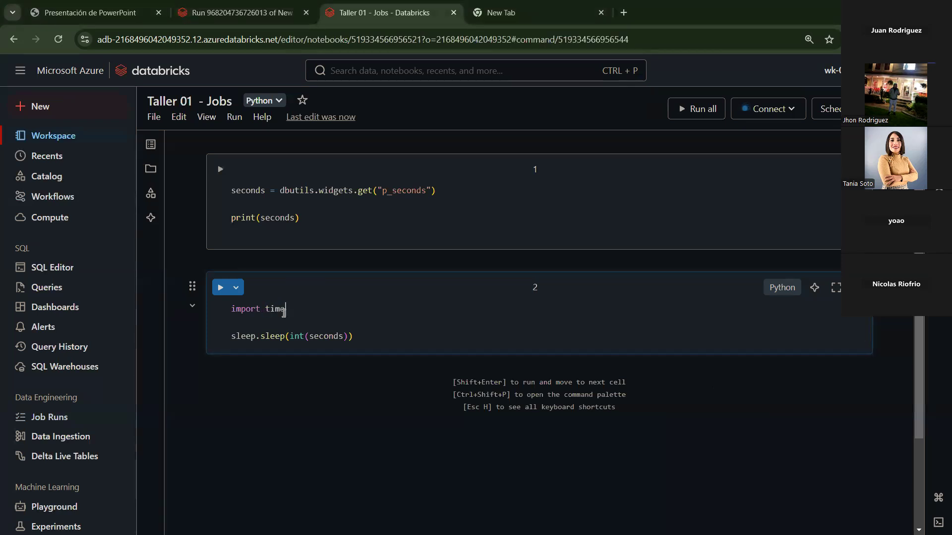
pyautogui.doubleClick(276, 308)
pyautogui.hotkey('ctrl', 'c')
pyautogui.doubleClick(243, 336)
pyautogui.hotkey('ctrl', 'v')
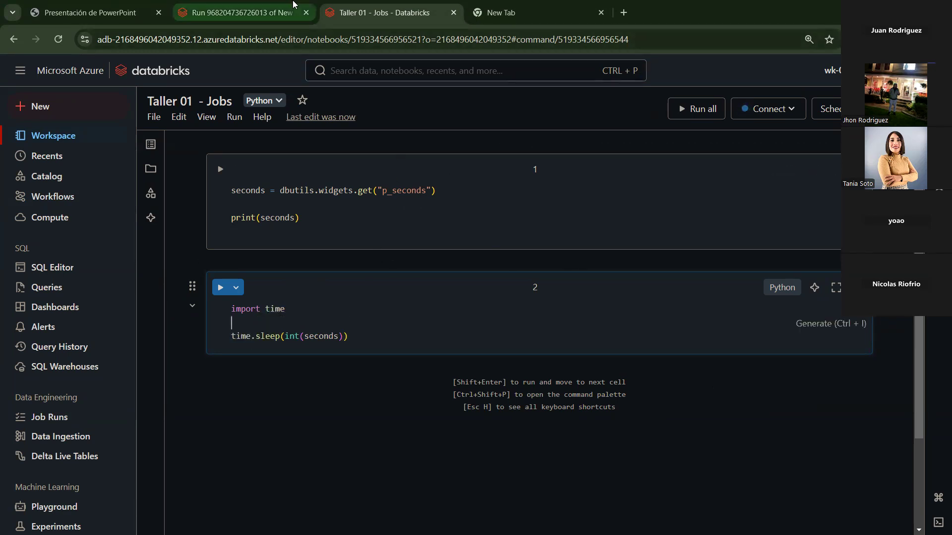
# Step: Follow the run until it finishes Succeeded in 32s, with tsk_02 taking 17s
pyautogui.click(281, 2)
pyautogui.moveTo(388, 261); pyautogui.dragTo(386, 249)
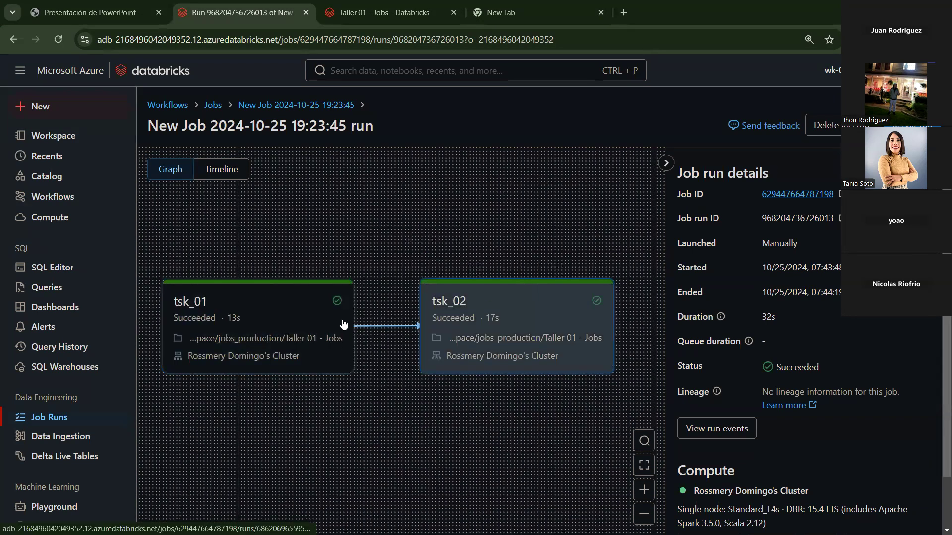
pyautogui.click(374, 7)
pyautogui.moveTo(359, 321); pyautogui.dragTo(354, 338)
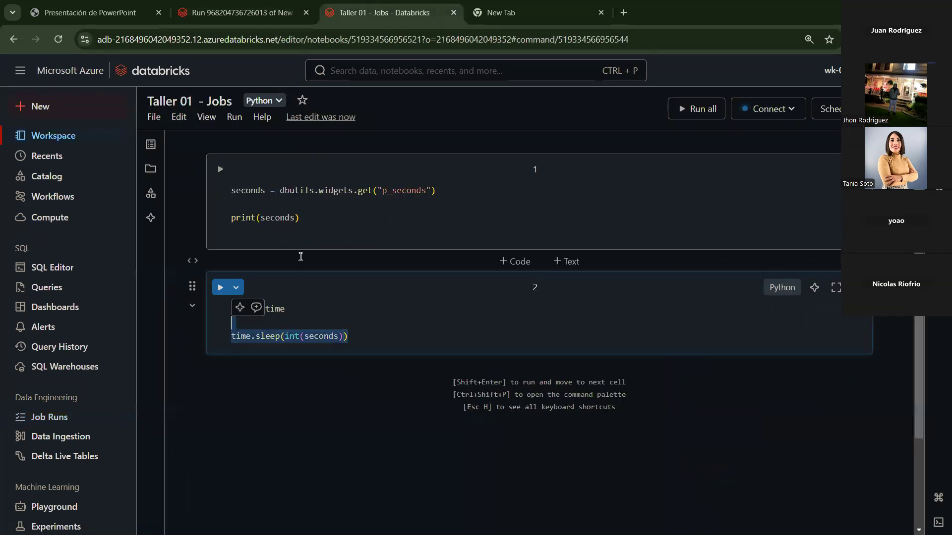
pyautogui.click(275, 4)
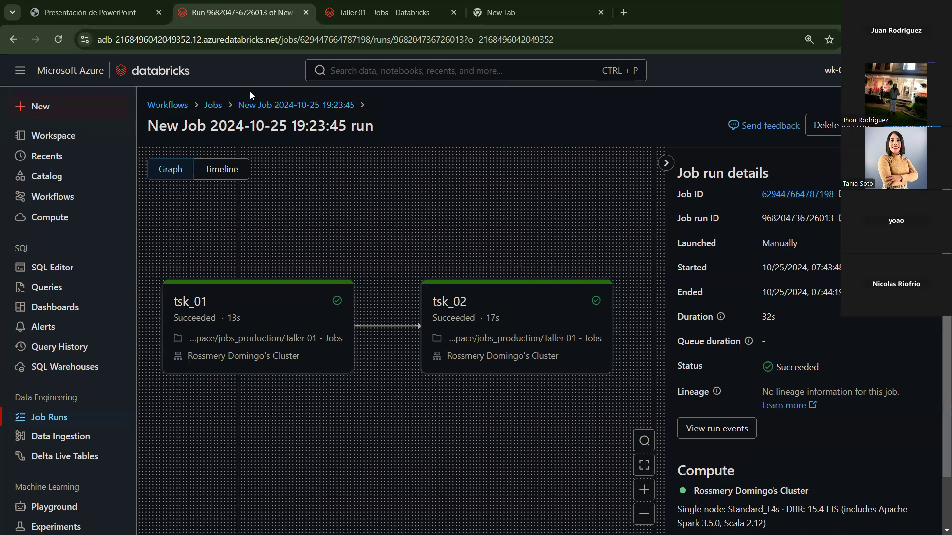
# Step: Open tsk_01 from the job's Tasks graph, change p_seconds from 10 to 60, and save
pyautogui.click(272, 107)
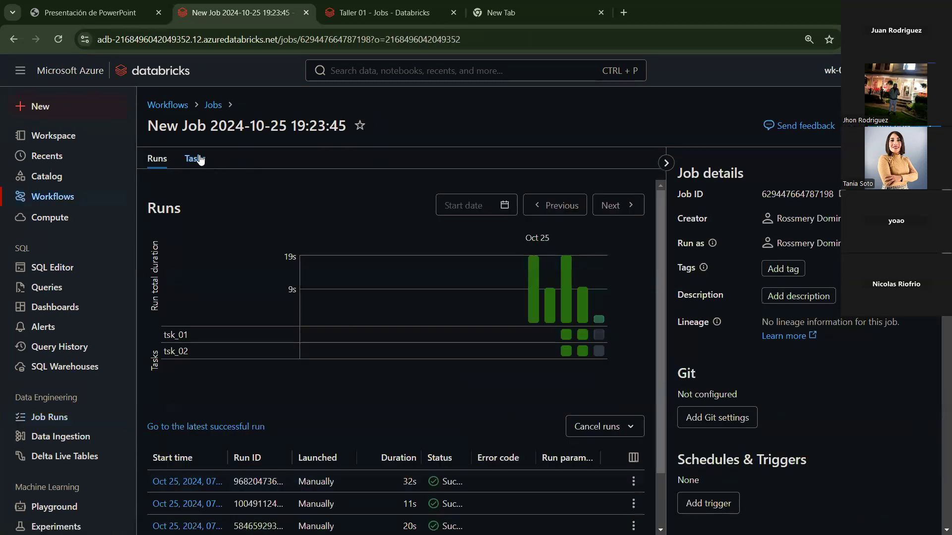
pyautogui.click(200, 159)
pyautogui.click(349, 260)
pyautogui.scroll(-5, 434, 411)
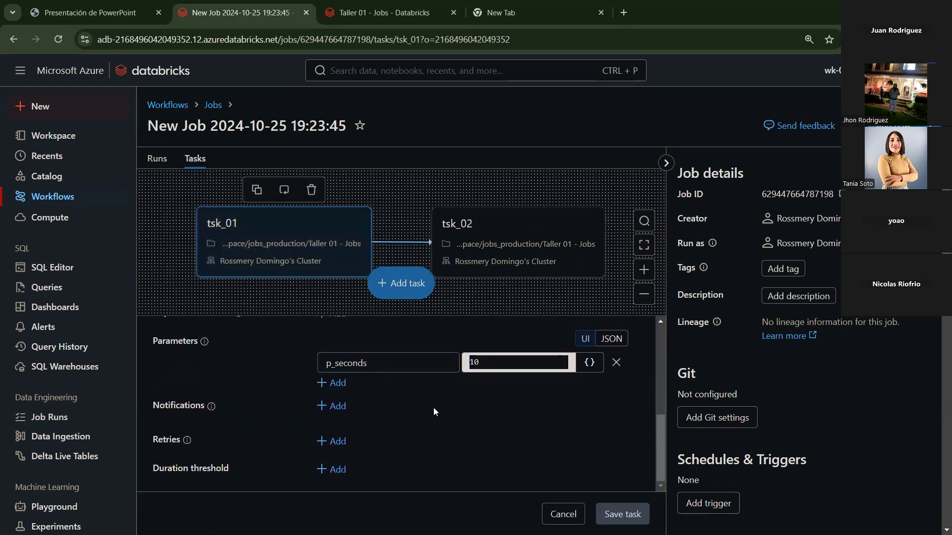
pyautogui.doubleClick(495, 365)
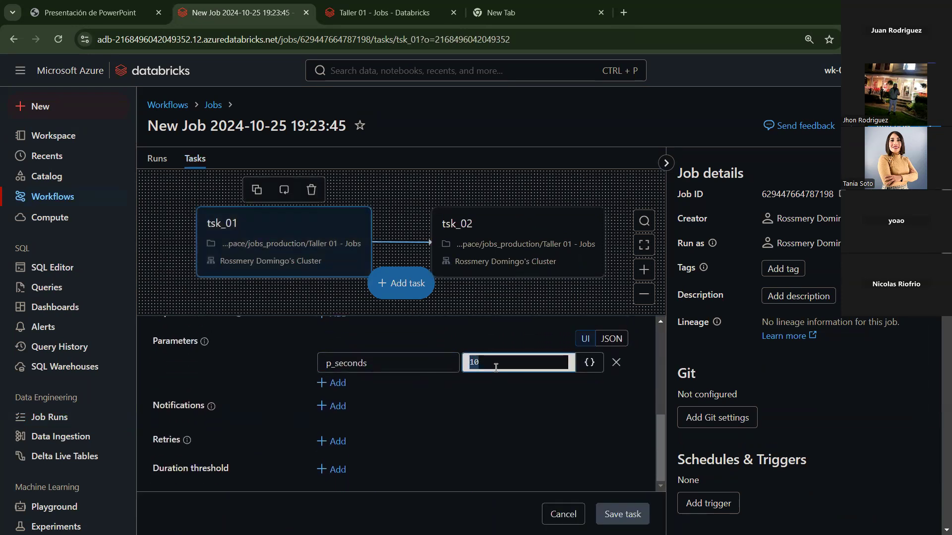
pyautogui.write('60')
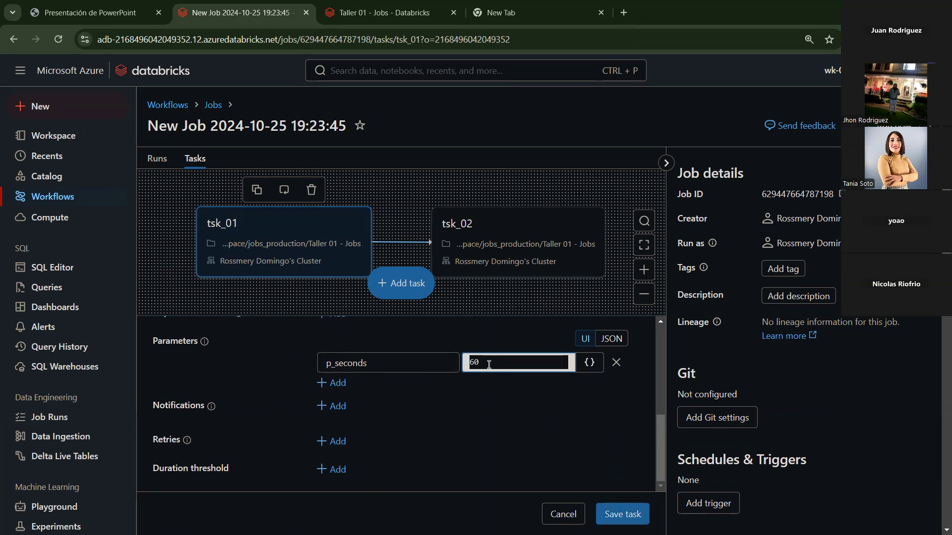
pyautogui.click(624, 510)
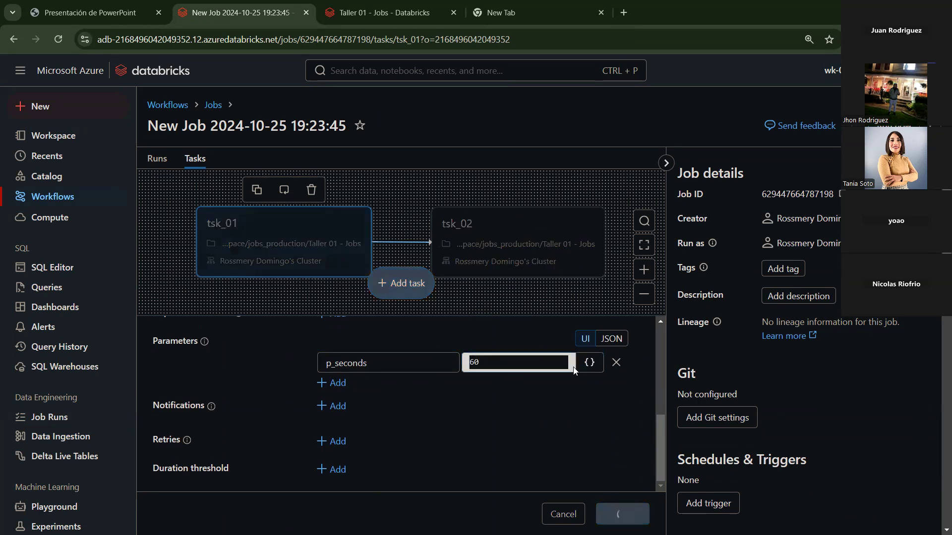